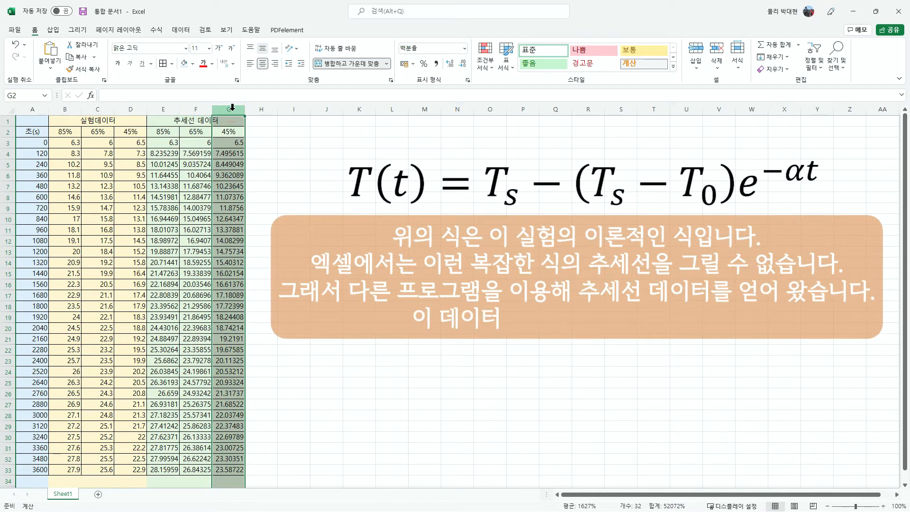
click(264, 152)
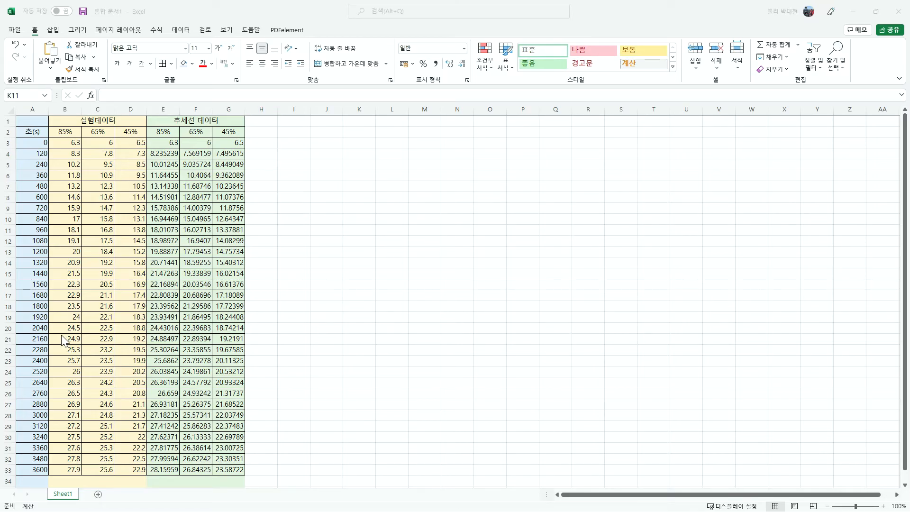
click(31, 131)
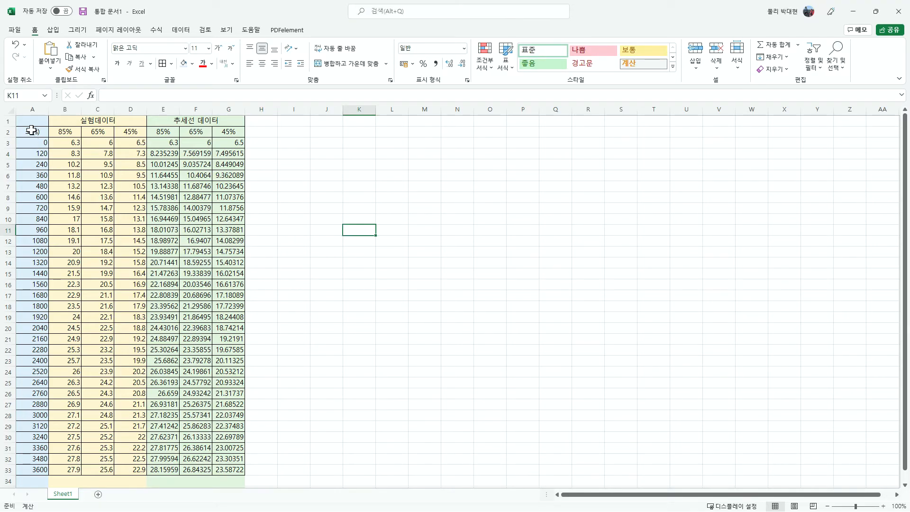
drag(68, 143, 134, 150)
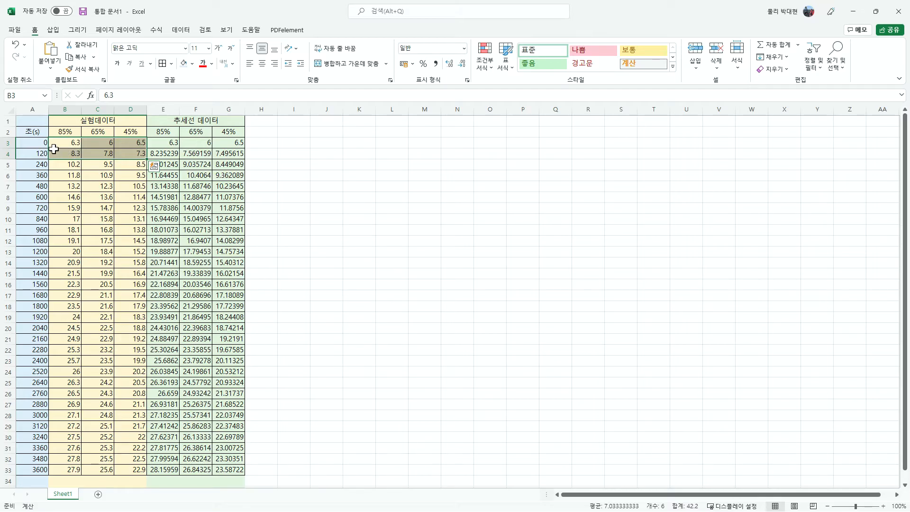
click(31, 143)
drag(66, 143, 115, 141)
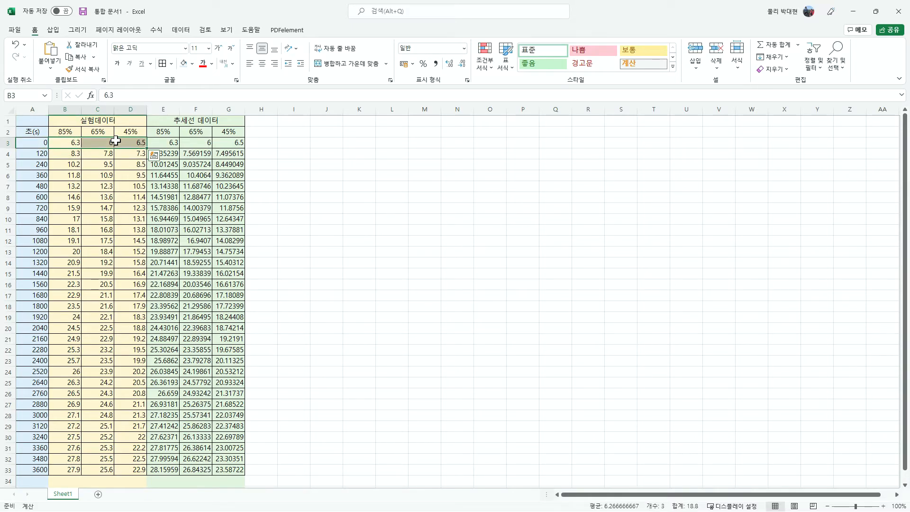
click(31, 143)
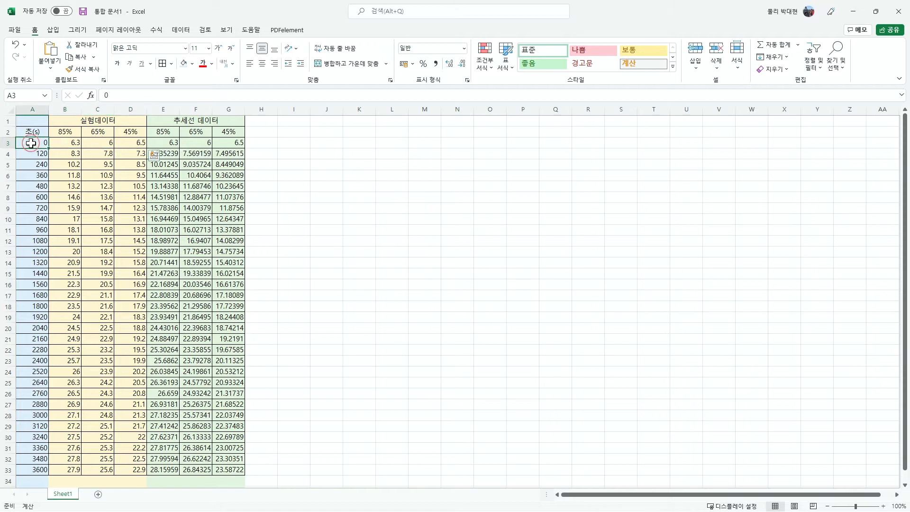
- Insert a markers-only scatter chart from the time column and all three experimental data columns, A3:D33
drag(41, 142, 127, 143)
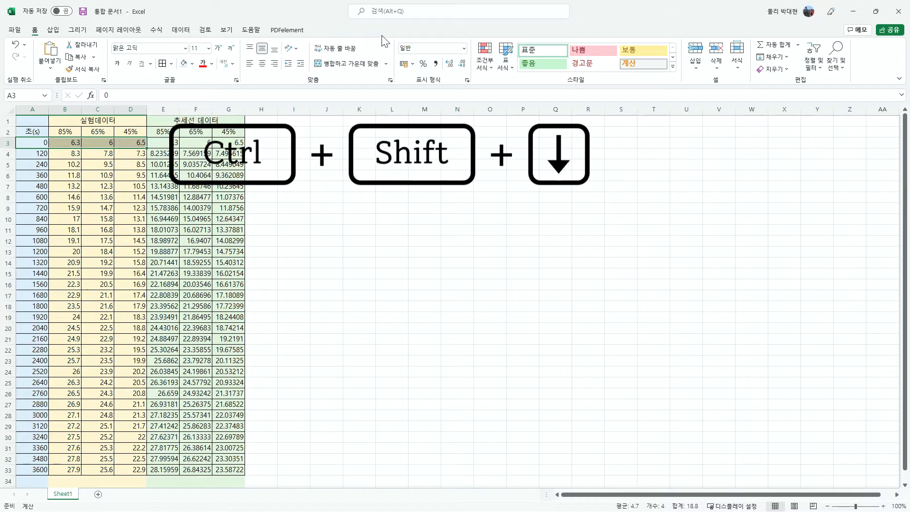
key(ctrl+shift+Down)
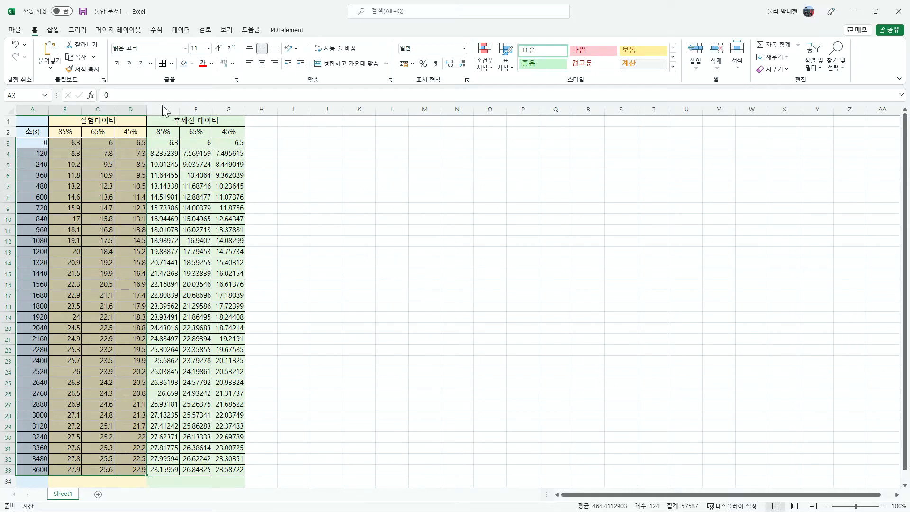
click(52, 29)
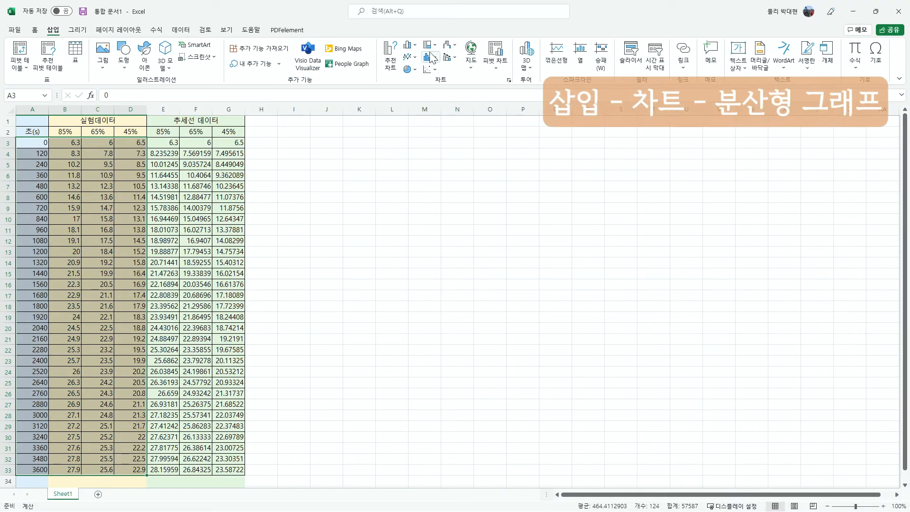
click(429, 69)
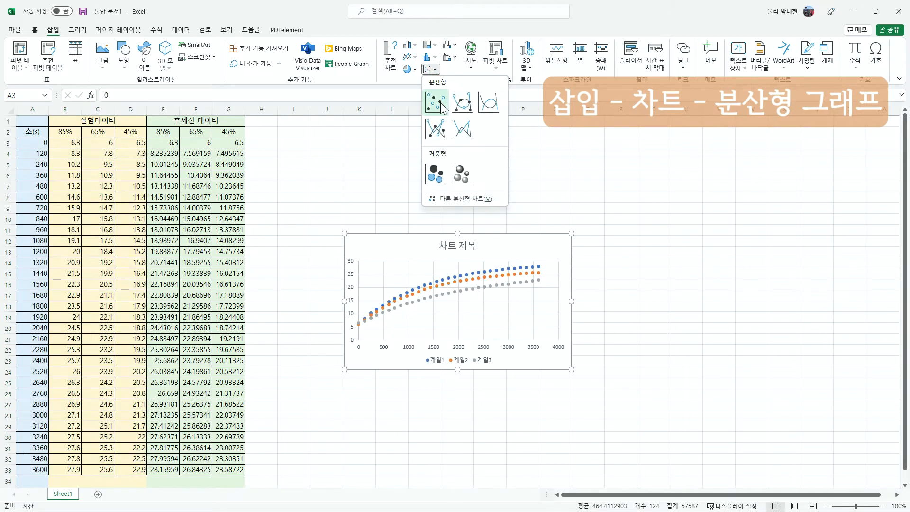
click(435, 102)
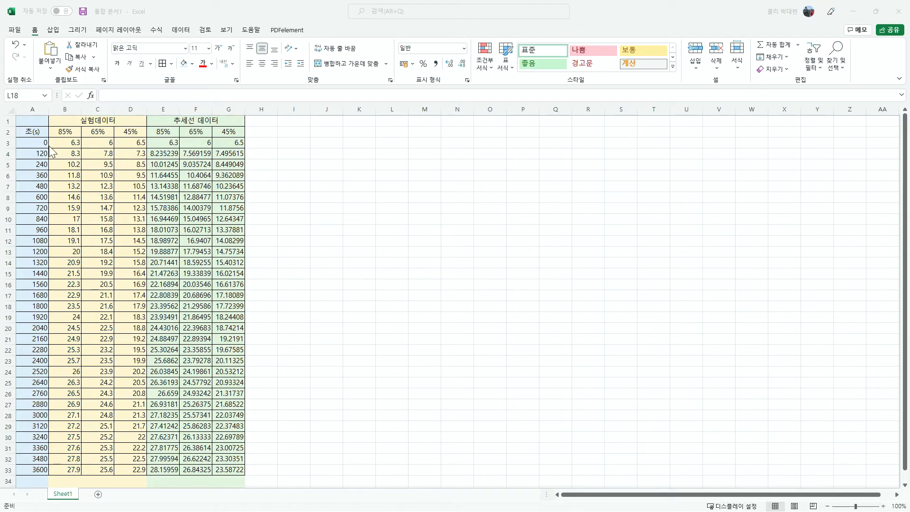
- Insert a markers-only scatter chart from the time column and the 85% experimental data, A3:B33
drag(42, 142, 71, 471)
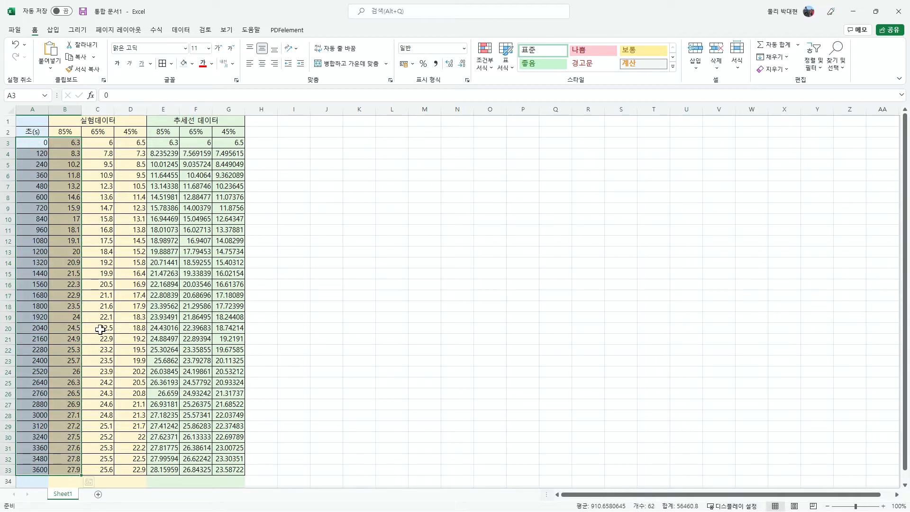
click(53, 30)
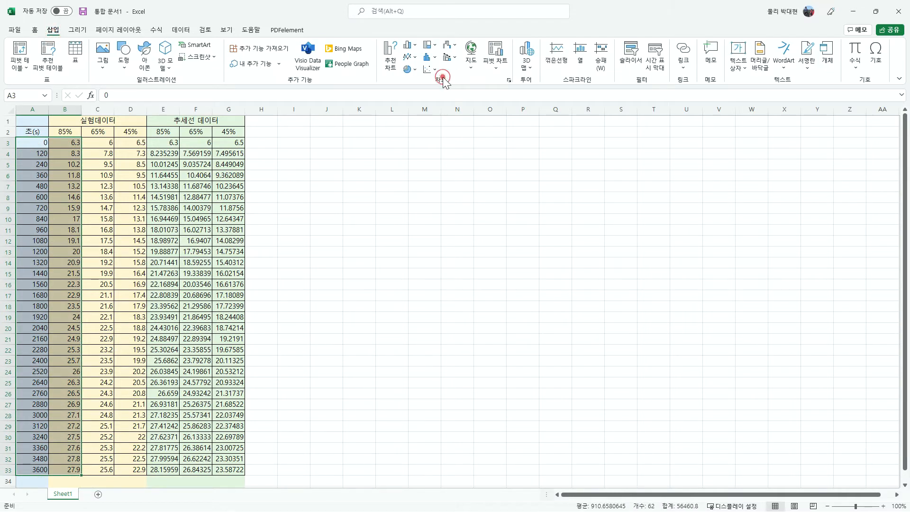
click(429, 69)
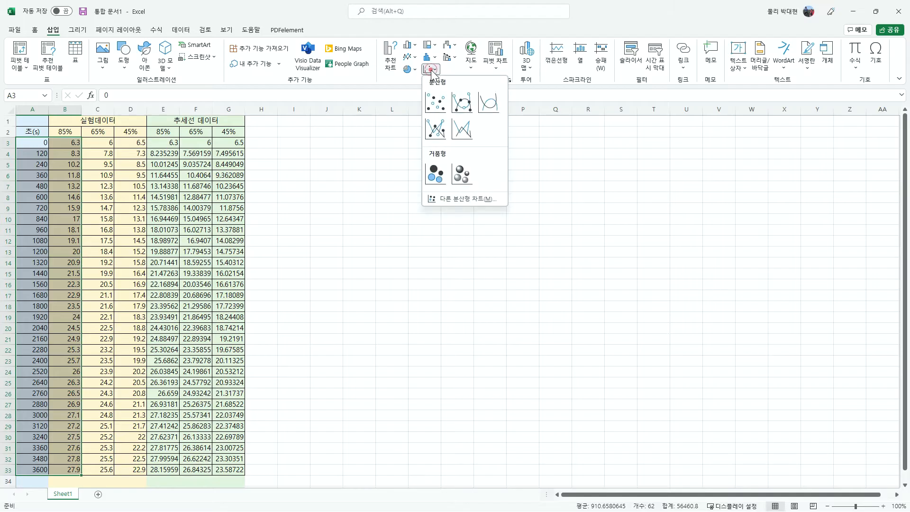
click(435, 103)
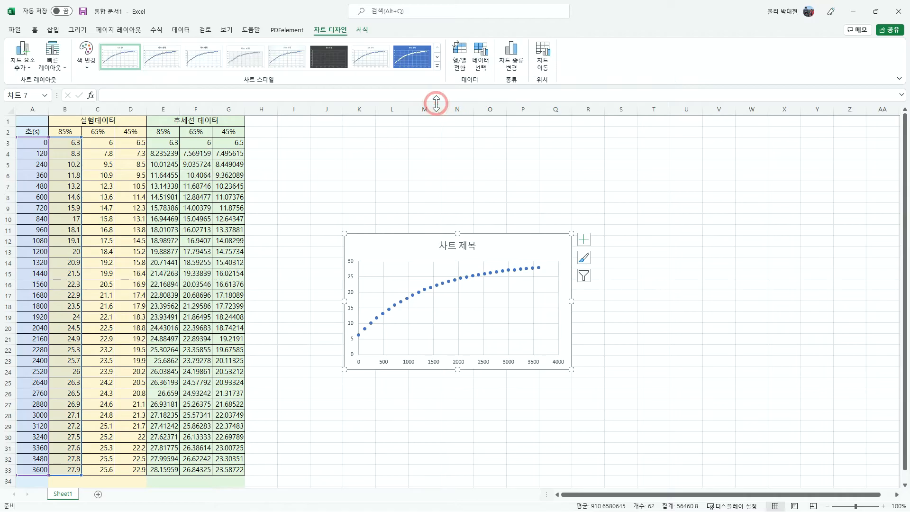
click(401, 175)
drag(71, 130, 65, 284)
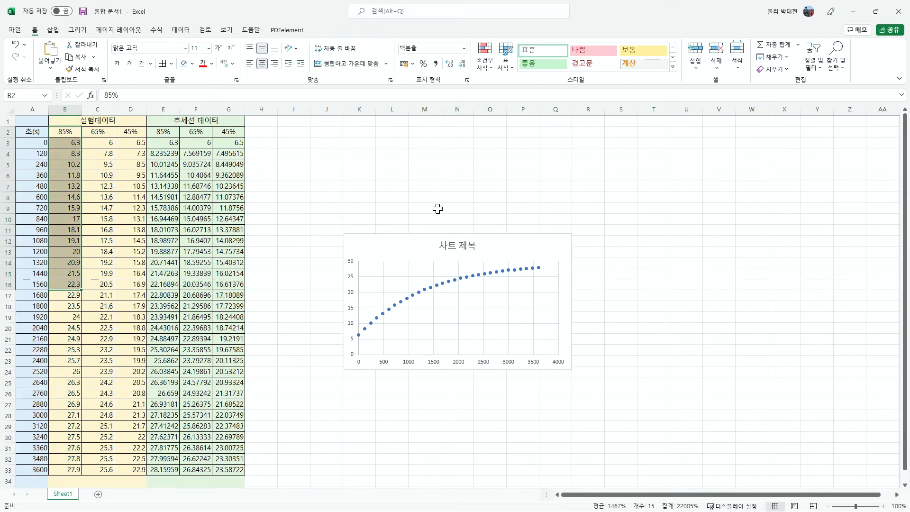
click(493, 299)
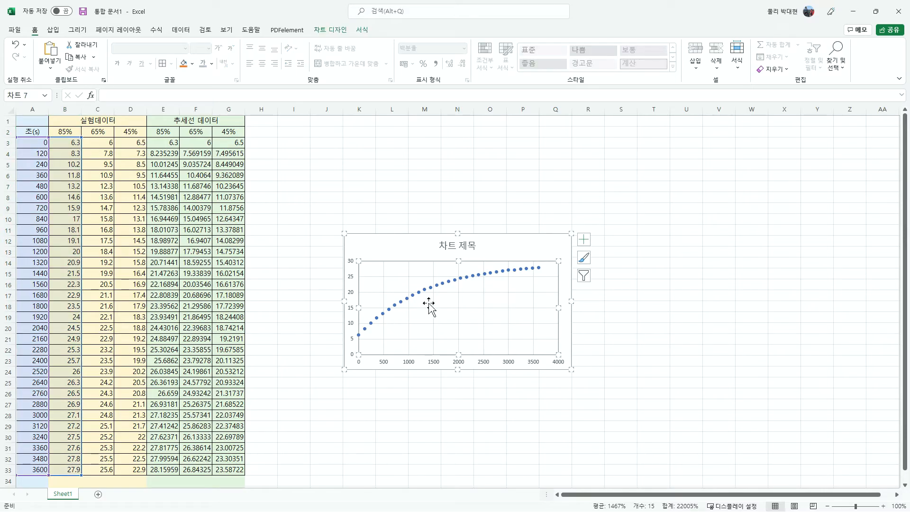
click(423, 240)
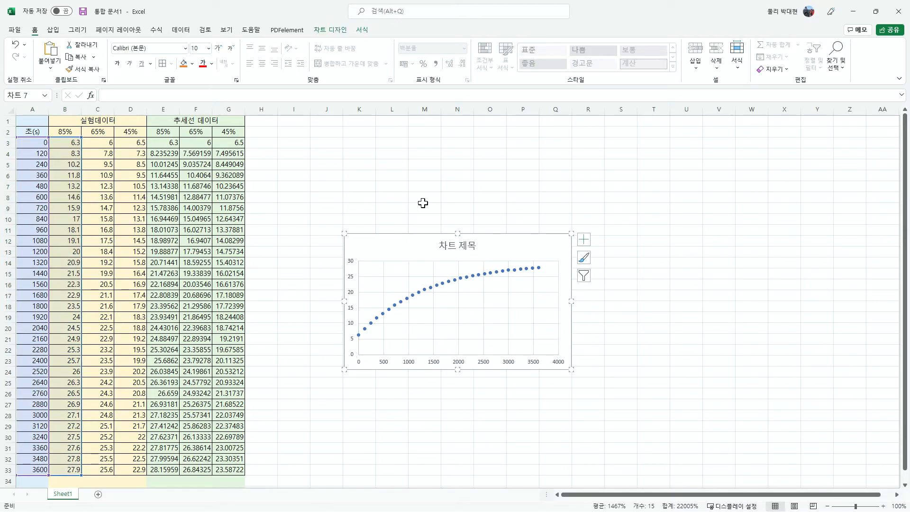
click(104, 131)
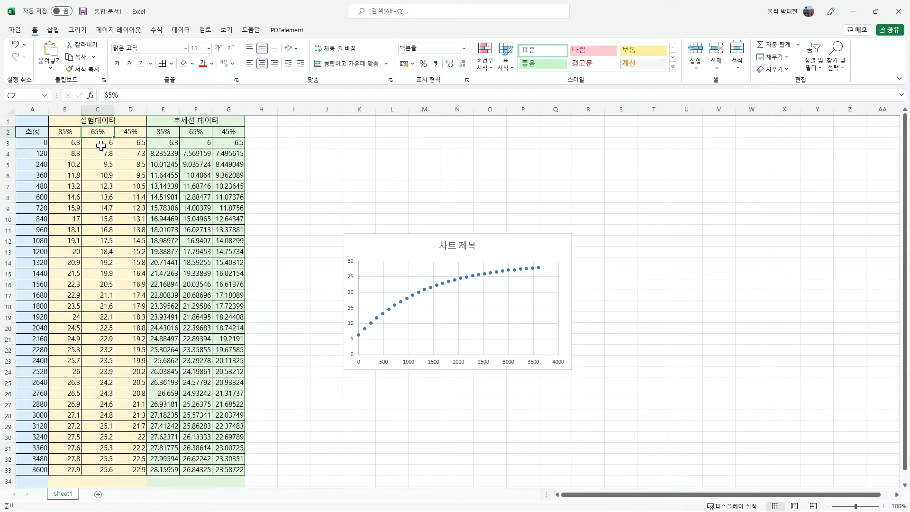
- Add a second data series to the scatter chart and set its X values to the time range A3:A33
click(422, 282)
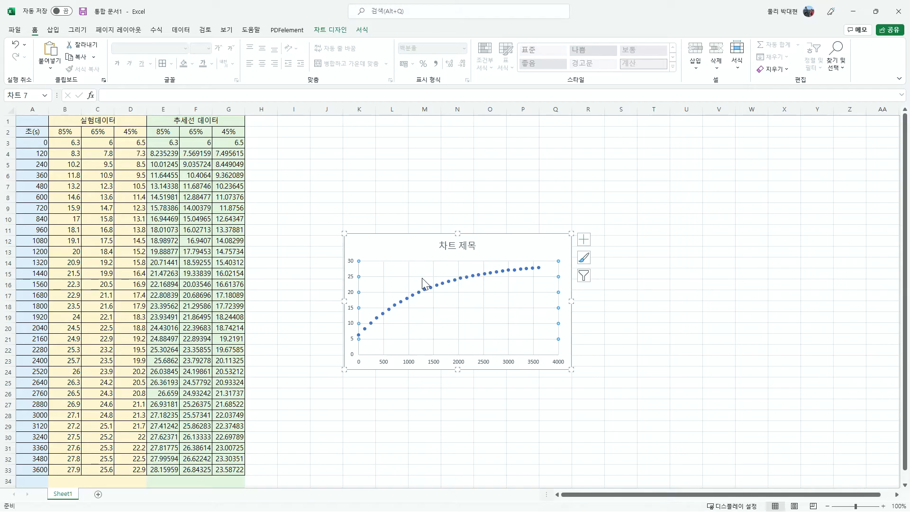
right_click(422, 283)
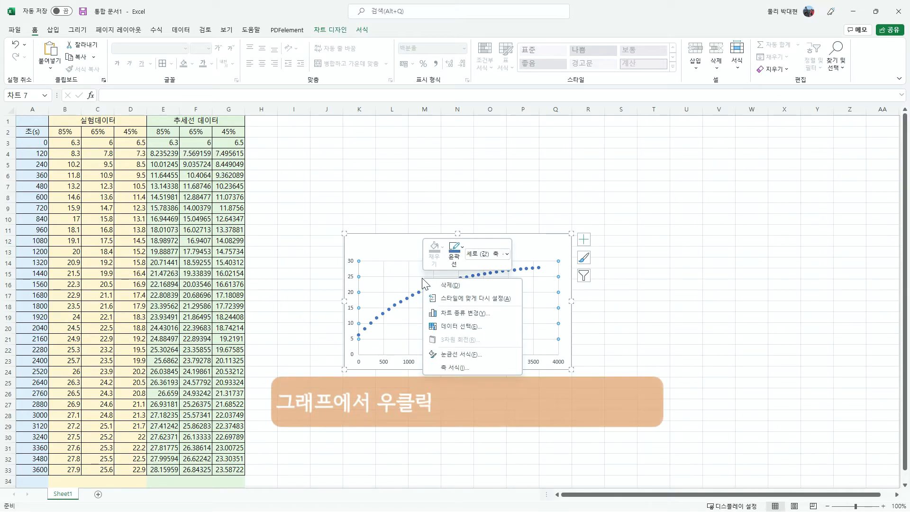
click(455, 326)
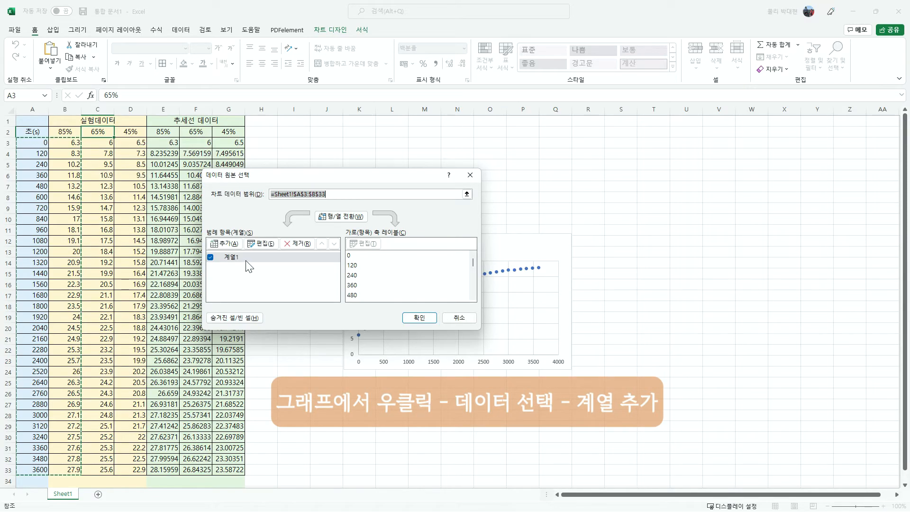
click(229, 243)
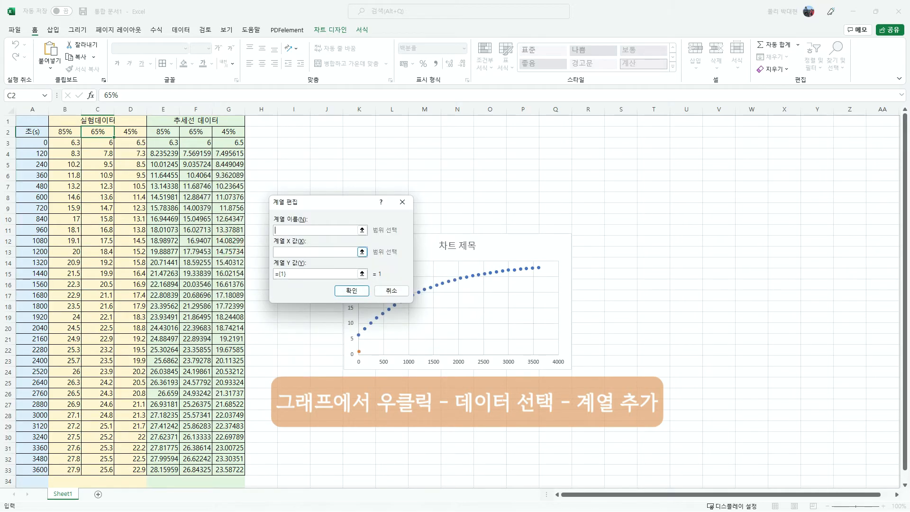
click(362, 252)
drag(41, 142, 43, 473)
key(Return)
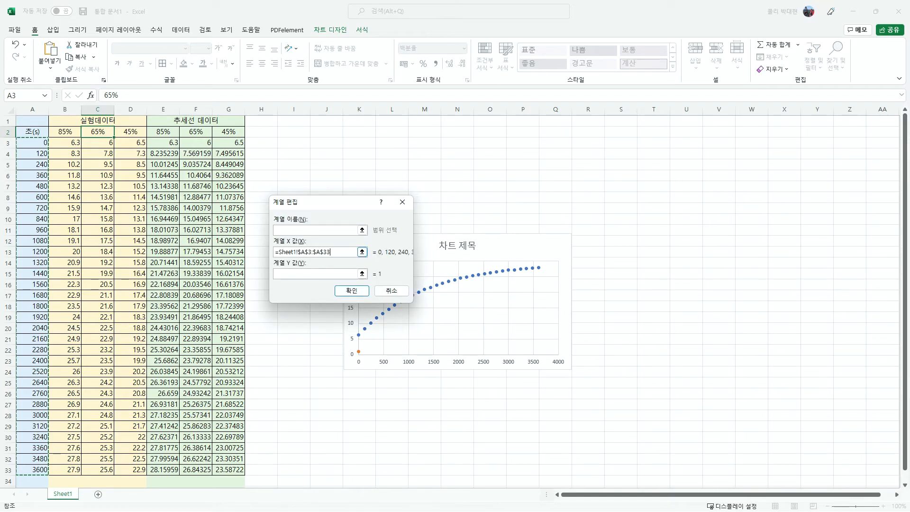
- Set the second series' Y values to the 65% experimental data in C3:C33 and apply the chart's data source changes
click(332, 273)
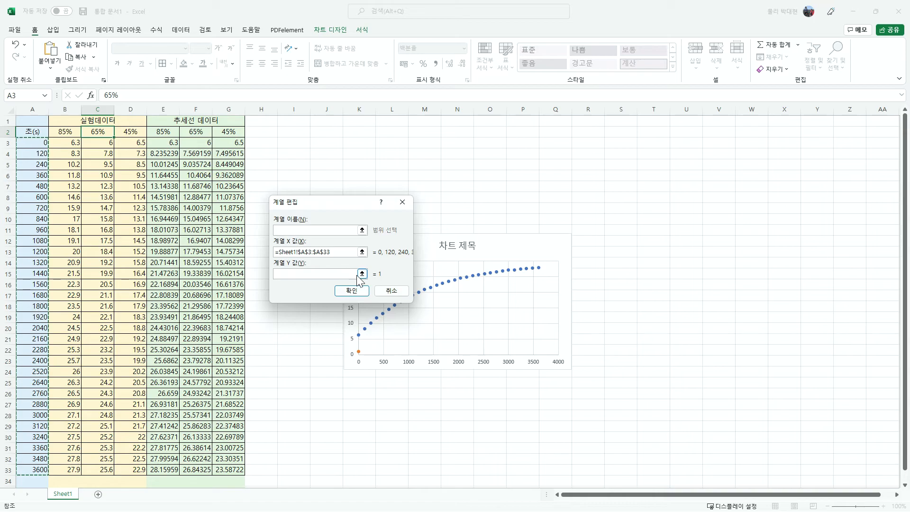
click(363, 274)
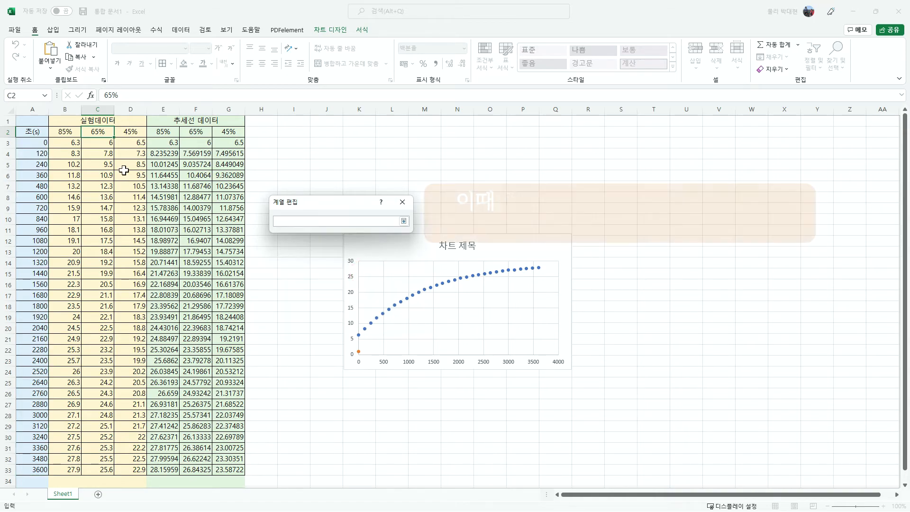
click(102, 142)
drag(101, 142, 108, 468)
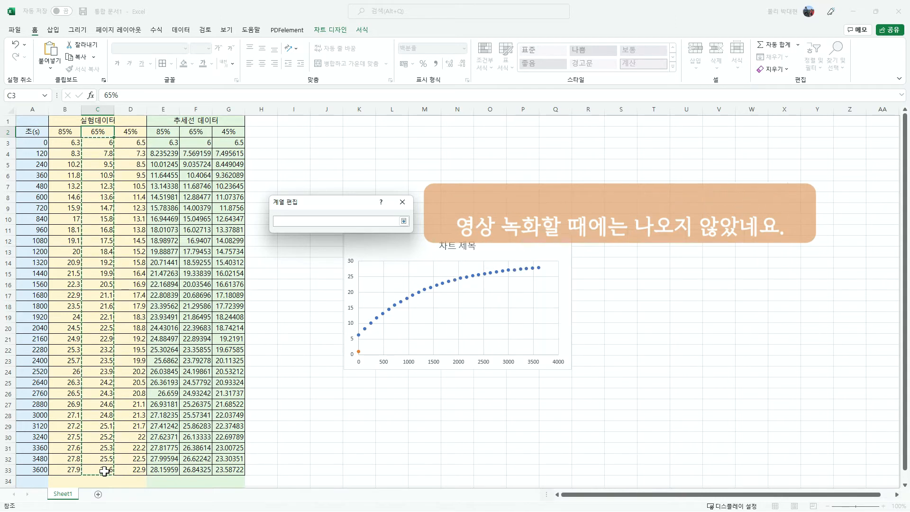
key(Return)
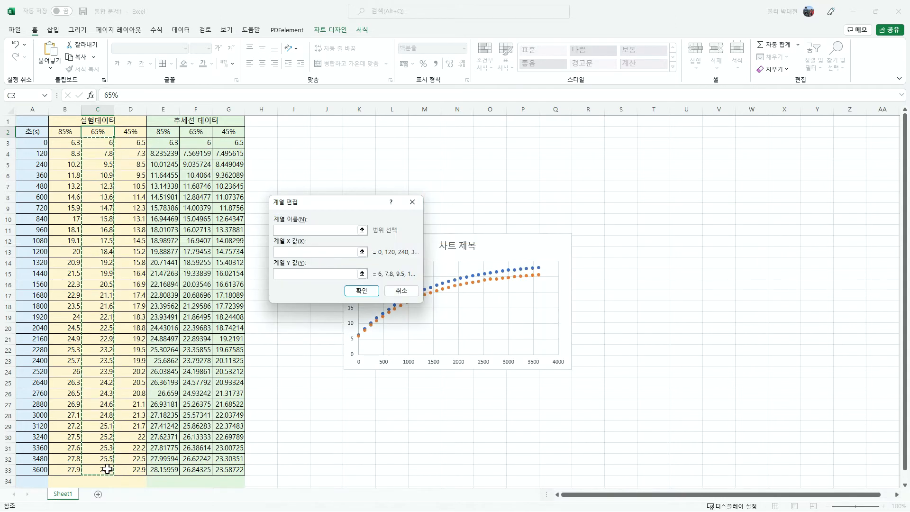
click(359, 290)
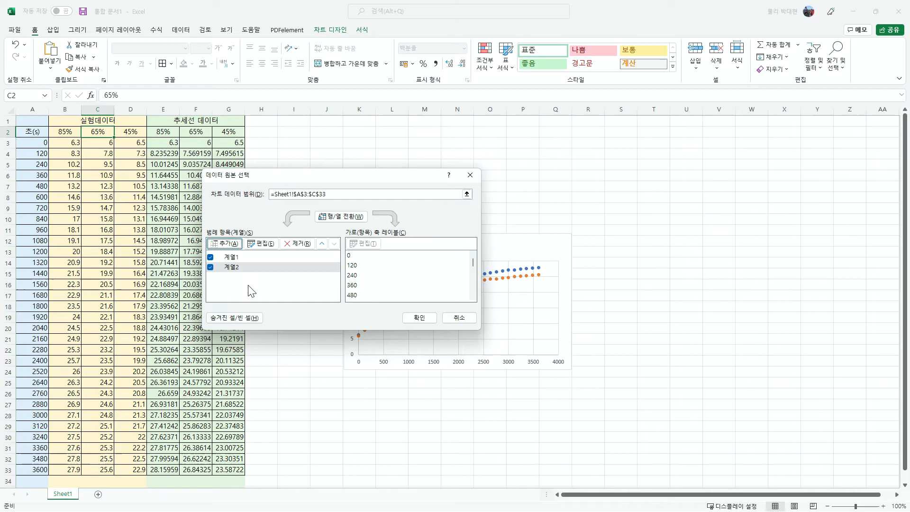
click(419, 317)
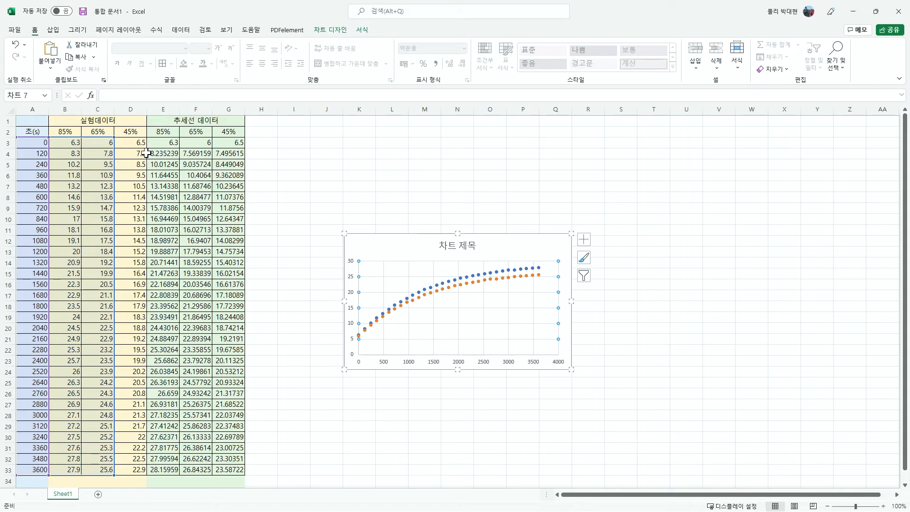
- Add a third data series to the scatter chart with the time range A3:A33 as its X values
click(133, 129)
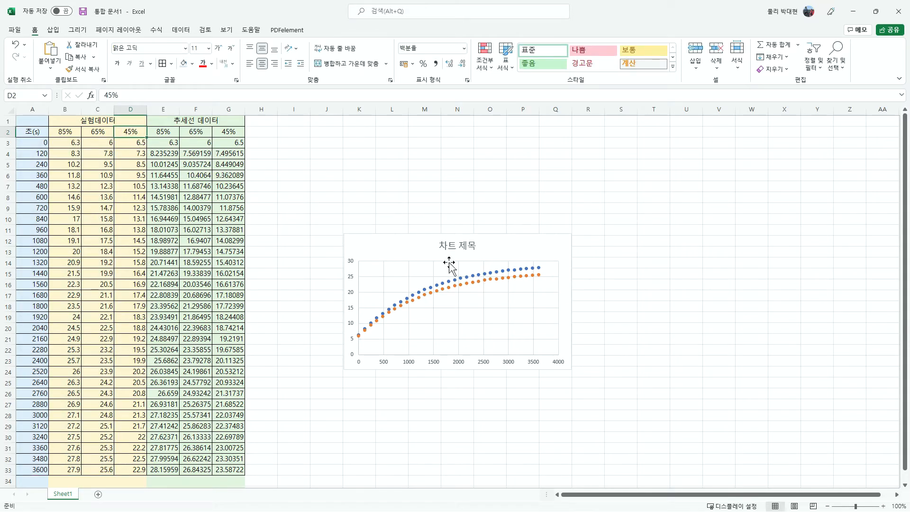
right_click(475, 303)
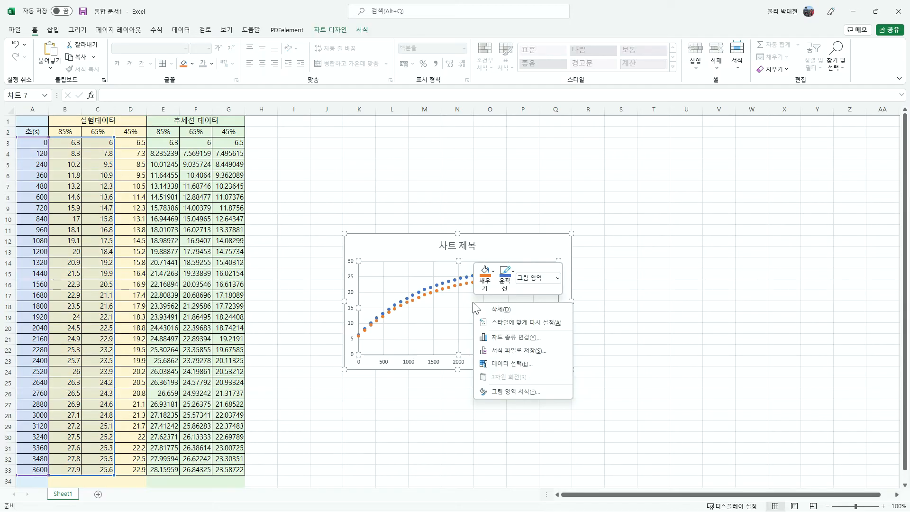
click(507, 363)
click(226, 243)
click(368, 249)
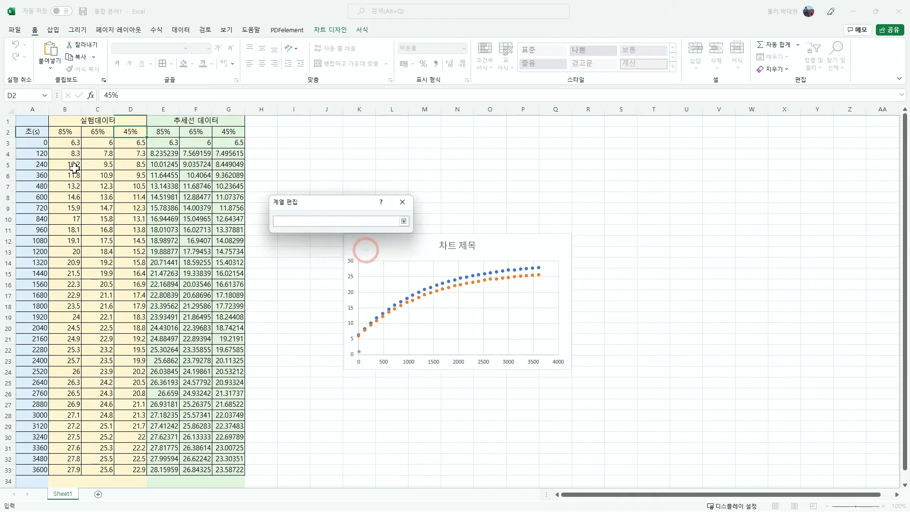
drag(40, 142, 35, 465)
key(Return)
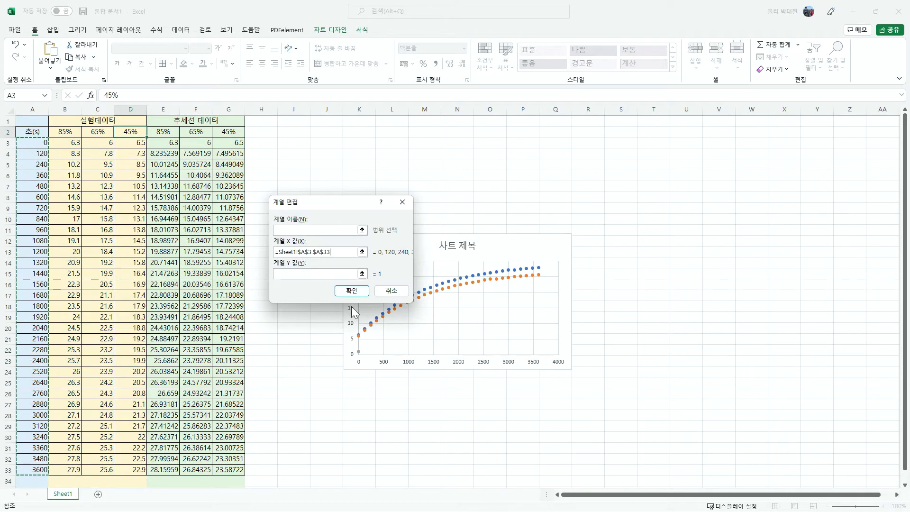
- Set the third series' Y values to the 45% experimental data in D3:D33 and apply the chart's data source changes
click(362, 274)
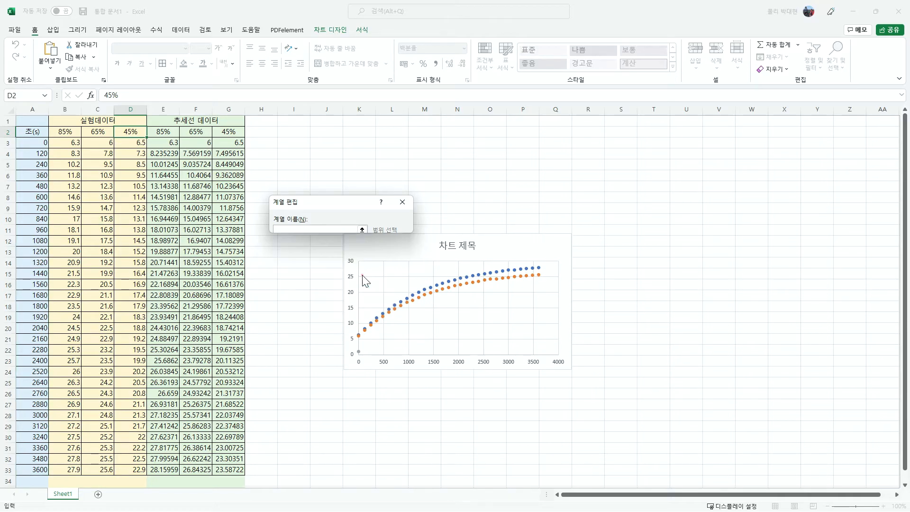
click(132, 137)
drag(132, 143, 137, 458)
key(Return)
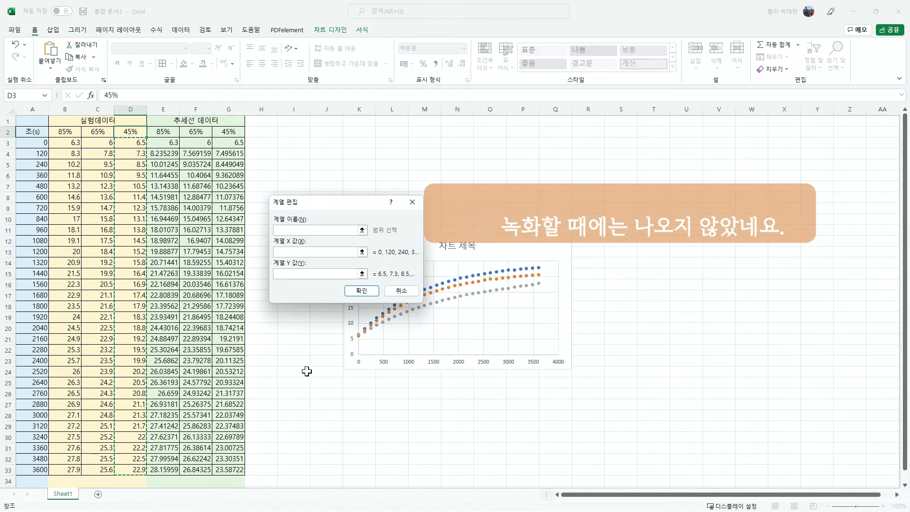
click(368, 287)
click(417, 317)
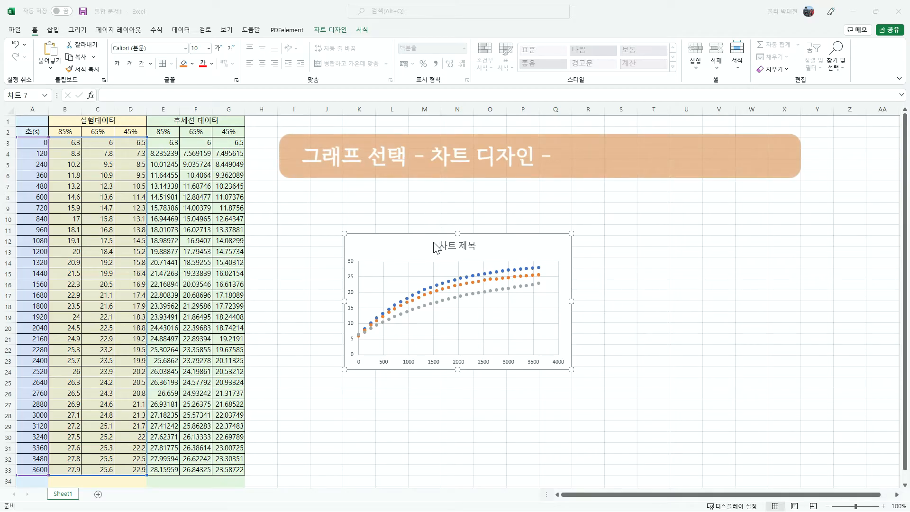
- Add primary horizontal and primary vertical axis titles to the scatter chart
click(412, 243)
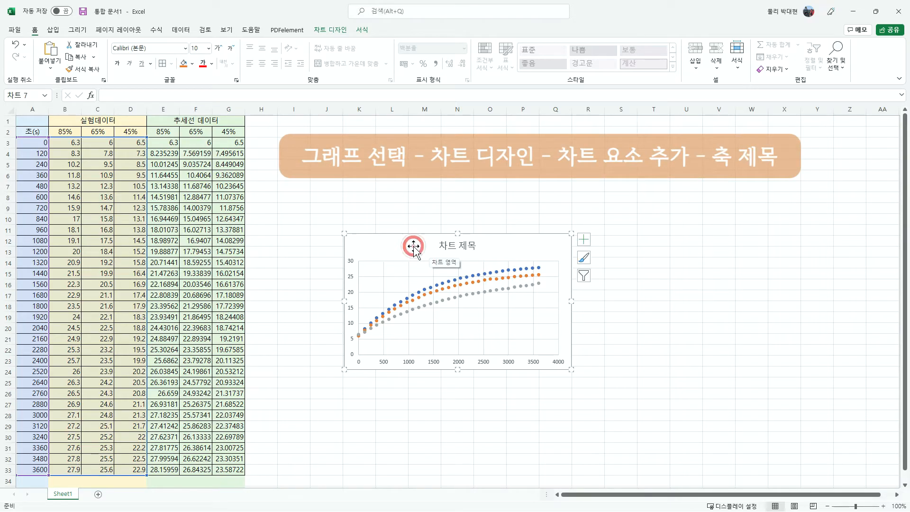
click(330, 31)
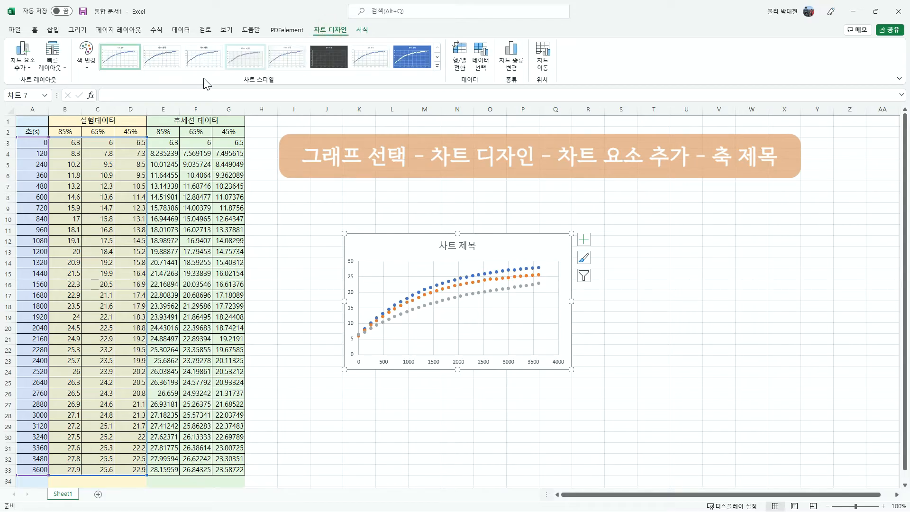
click(27, 70)
click(33, 94)
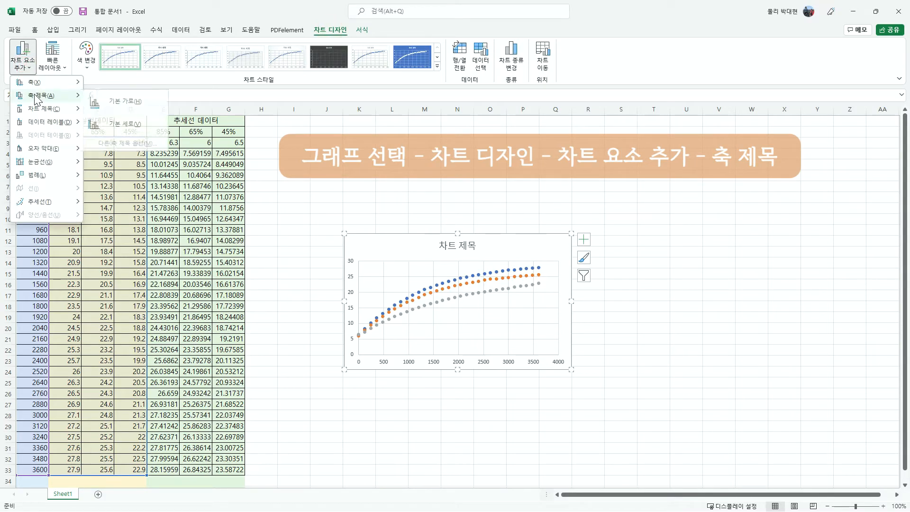
click(134, 100)
click(330, 31)
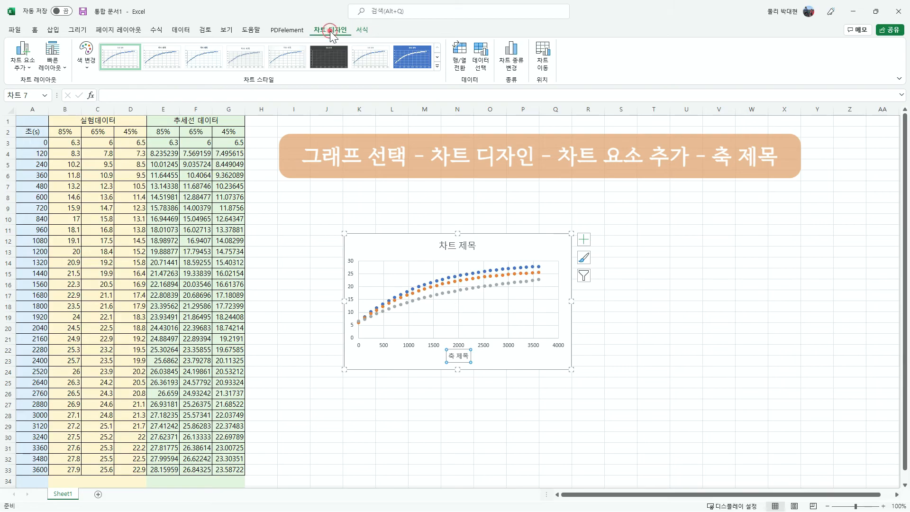
click(23, 66)
click(37, 95)
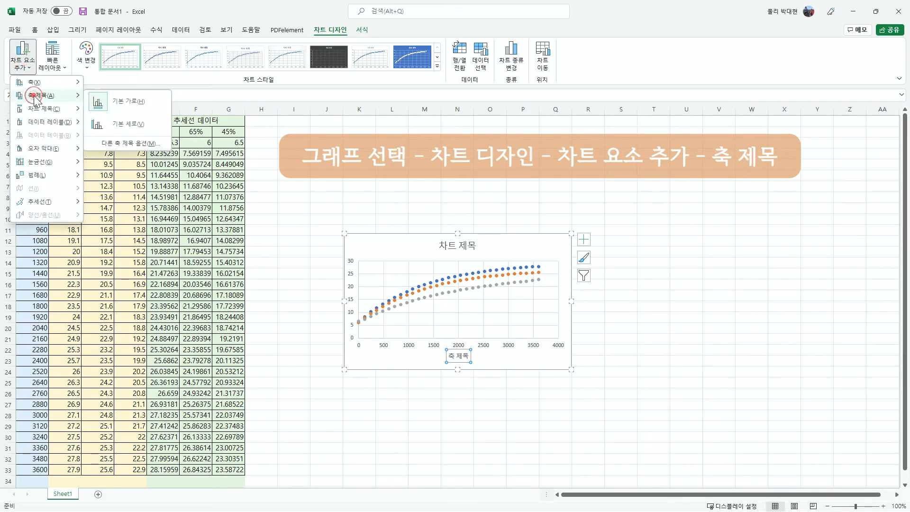
click(119, 124)
- Replace the horizontal axis title's placeholder text with 시간(초)
click(465, 356)
double_click(382, 454)
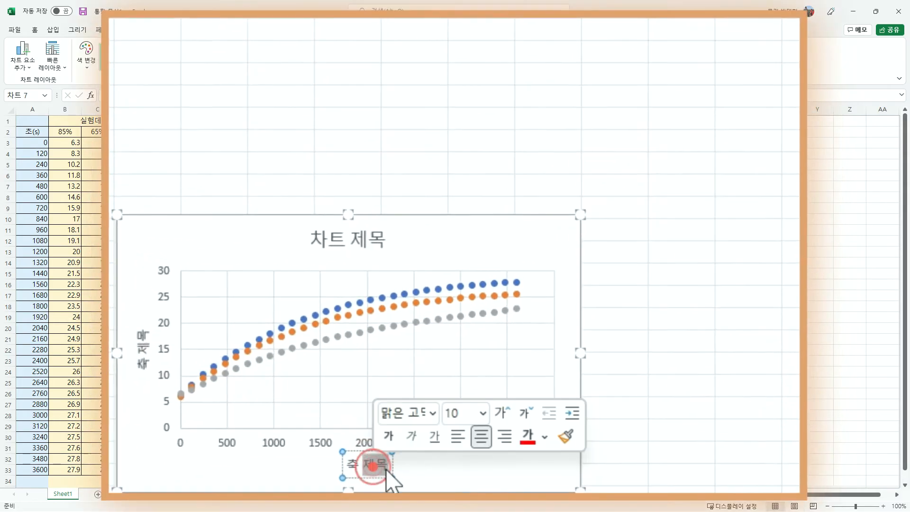
key(BackSpace)
key(BackSpace)
key(BackSpace)
text(ㅅ)
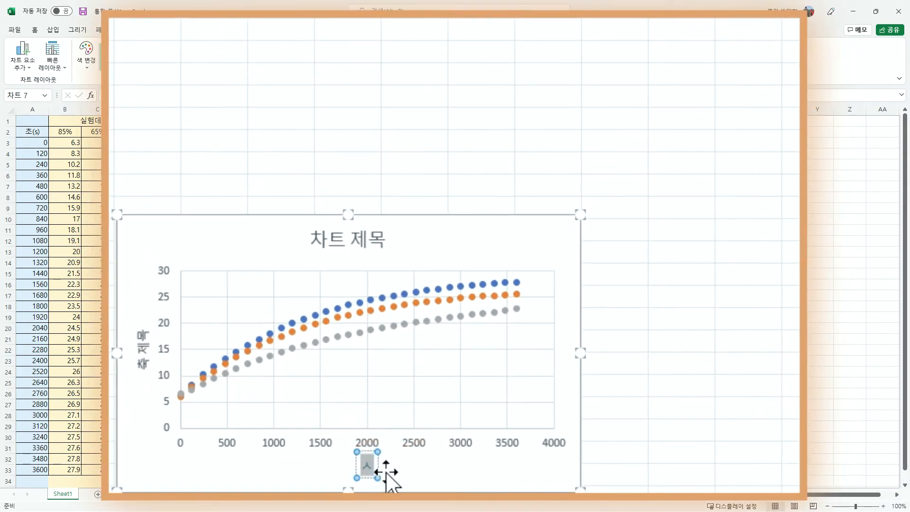
text(ㅣ간()
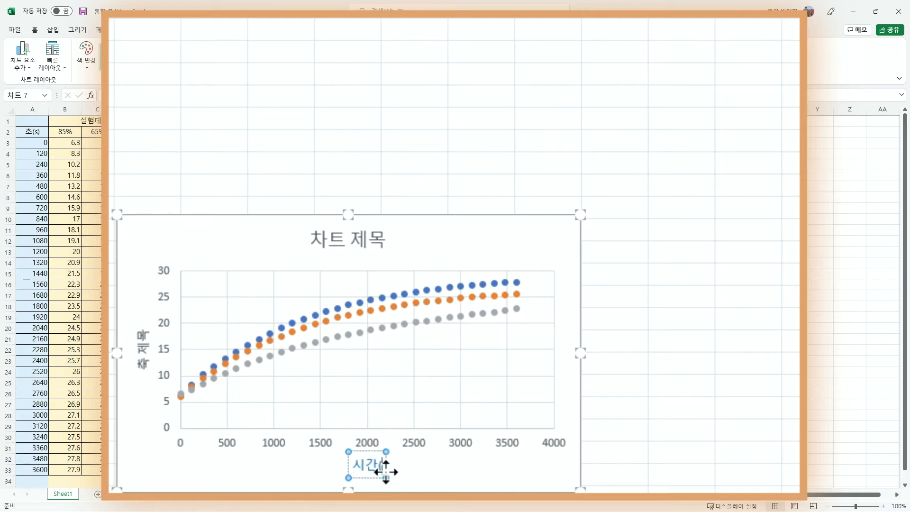
text(초))
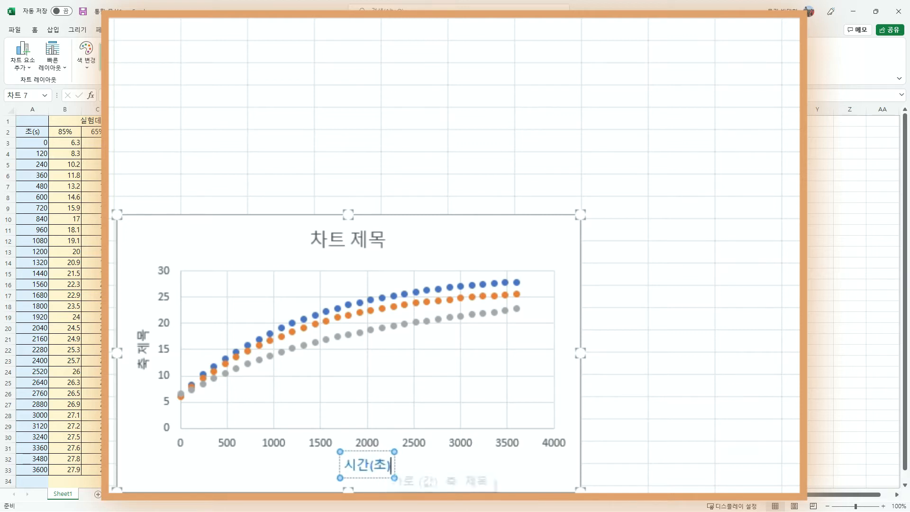
- Replace the vertical axis title's placeholder text with 온도 followed by an opening parenthesis
double_click(144, 349)
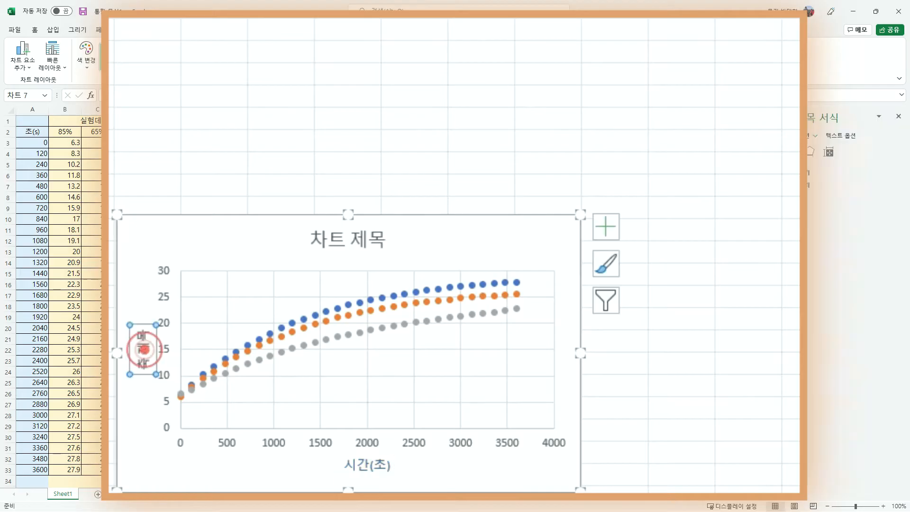
key(BackSpace)
key(BackSpace)
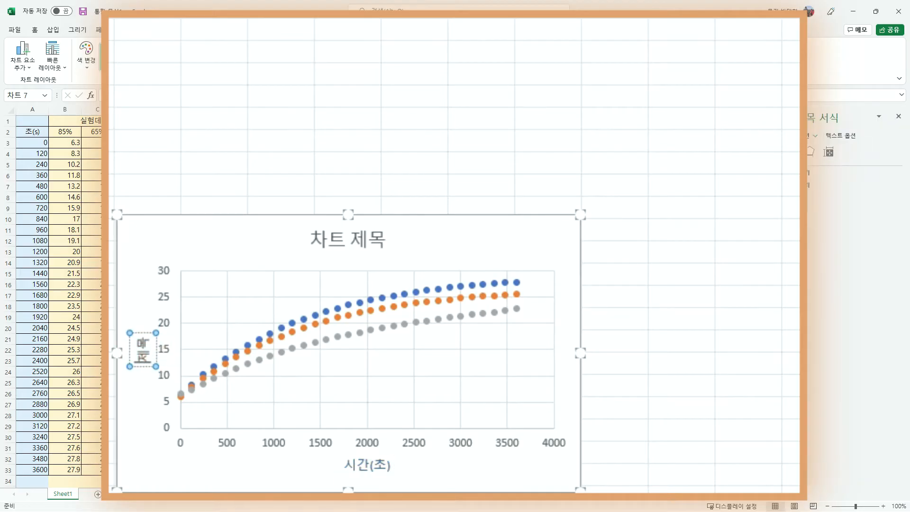
key(BackSpace)
key(BackSpace)
text(온도()
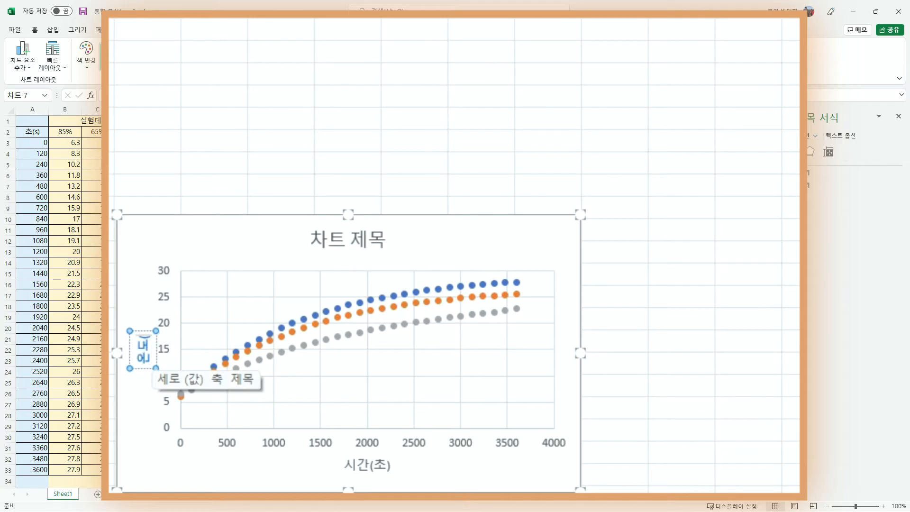
- Switch to Notepad, convert the consonant ㄹ into the ℃ symbol and copy that symbol
key(super+period)
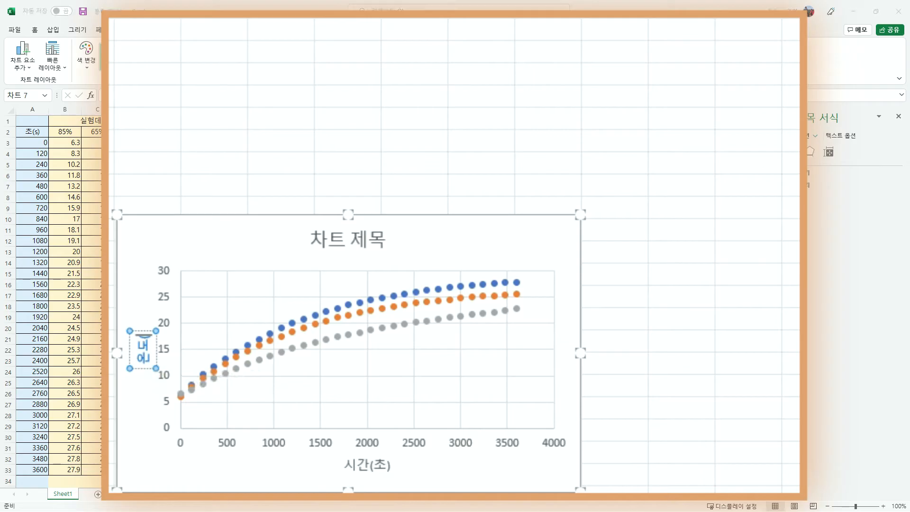
drag(459, 491, 861, 31)
click(577, 123)
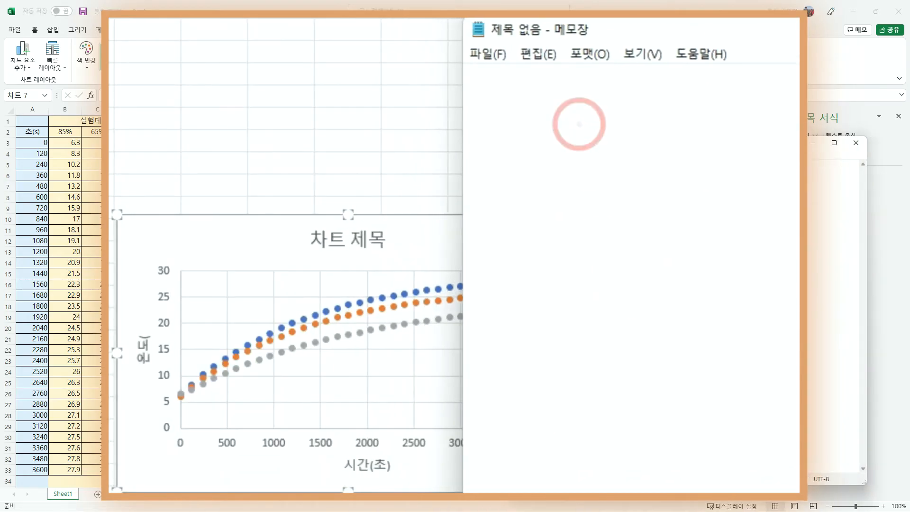
text(ㄹ)
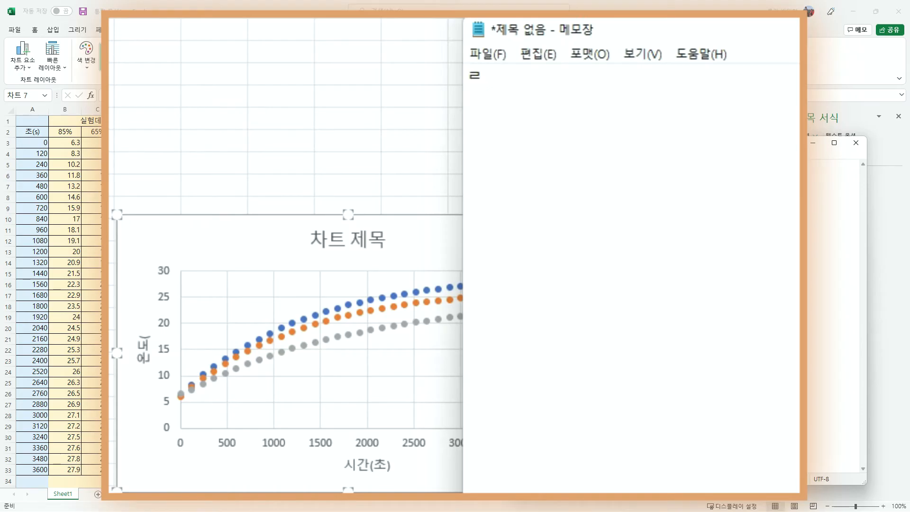
key(Hangul_Hanja)
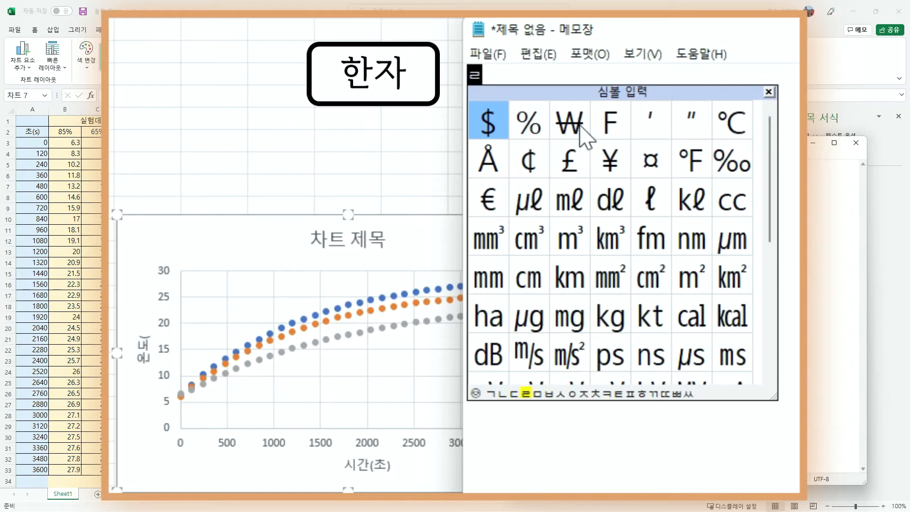
click(733, 124)
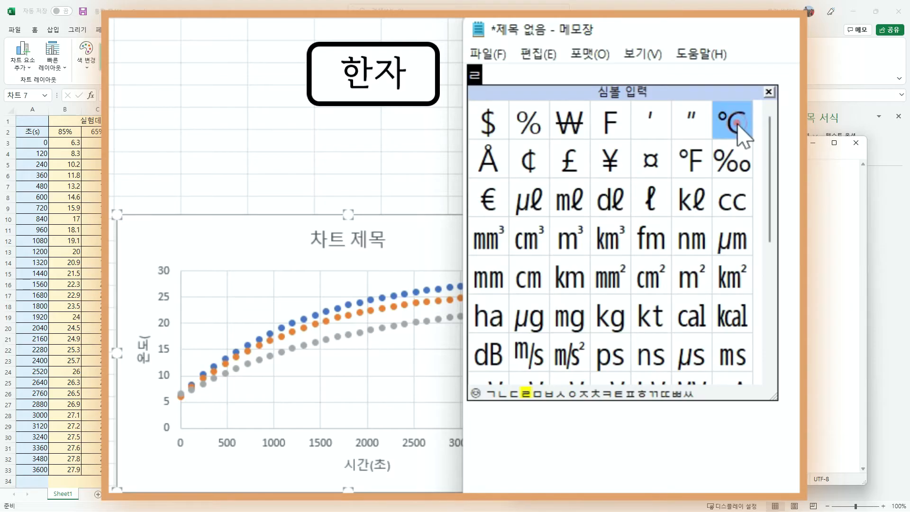
click(735, 124)
drag(622, 96, 467, 78)
key(ctrl+c)
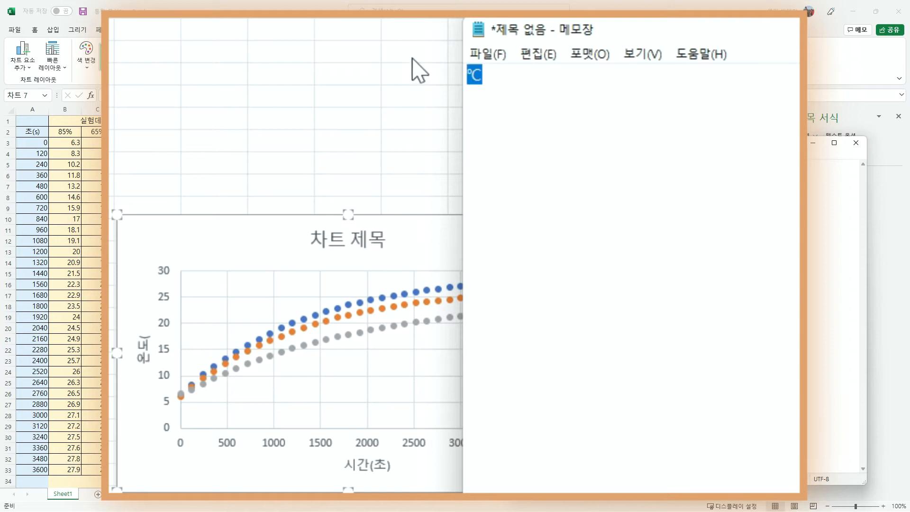
- Back in Excel, complete the vertical axis title as 온도(℃) by pasting the copied symbol and closing the parenthesis
click(140, 331)
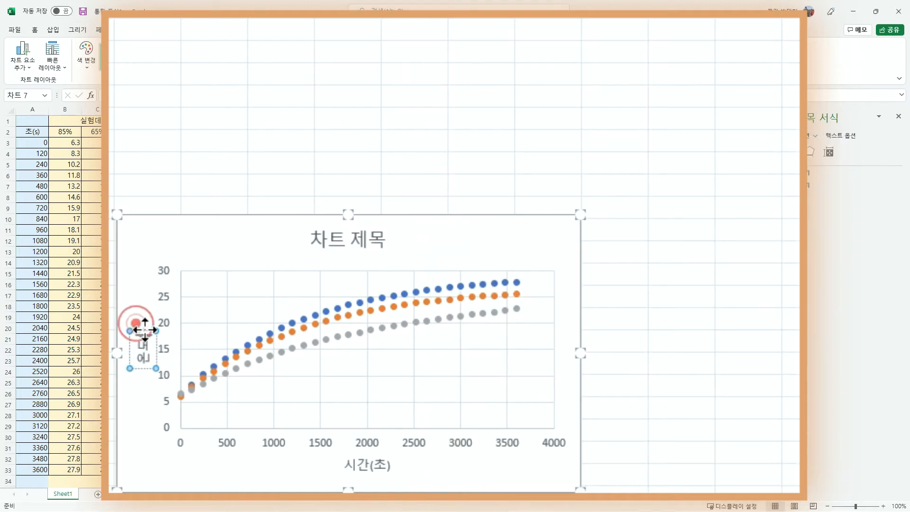
click(143, 332)
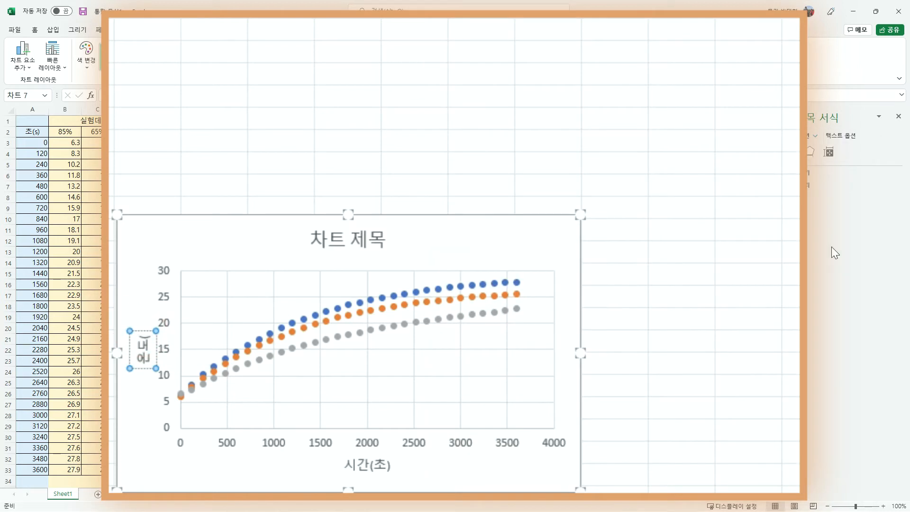
key(ctrl+v)
text())
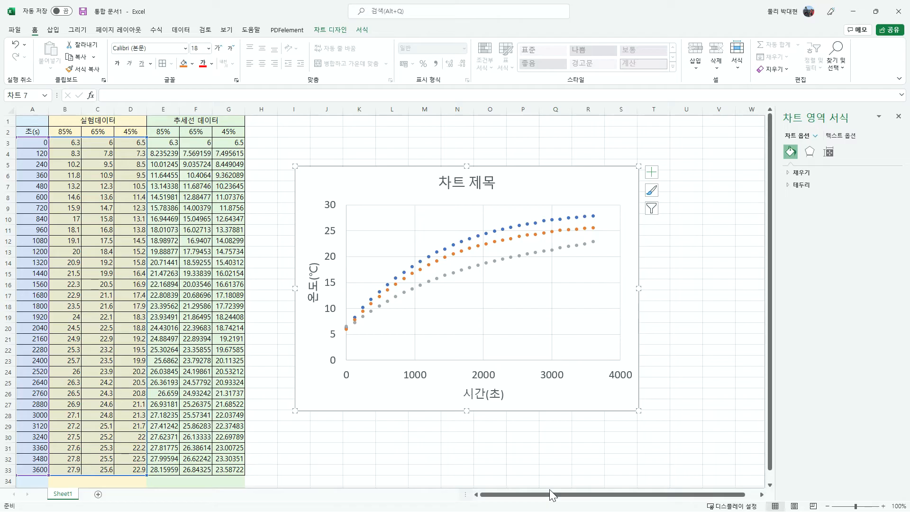
- Add a legend on the right side of the scatter chart
click(410, 174)
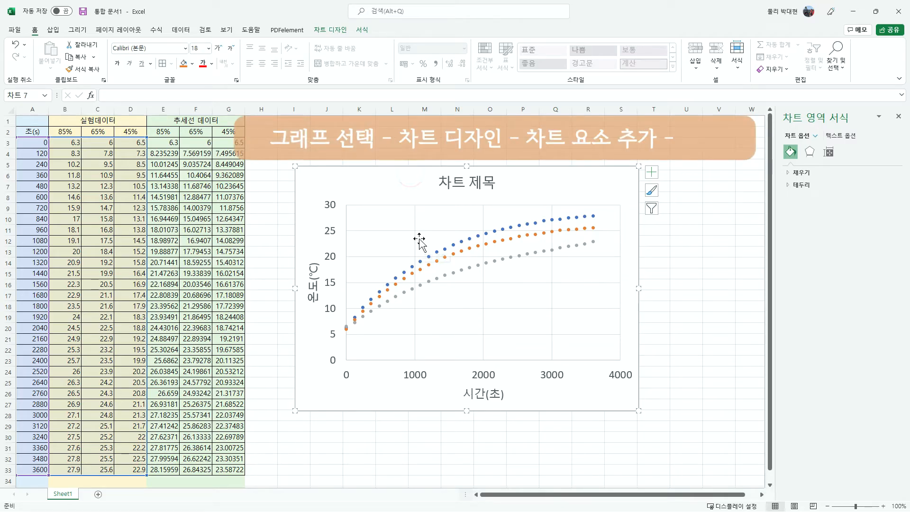
click(330, 29)
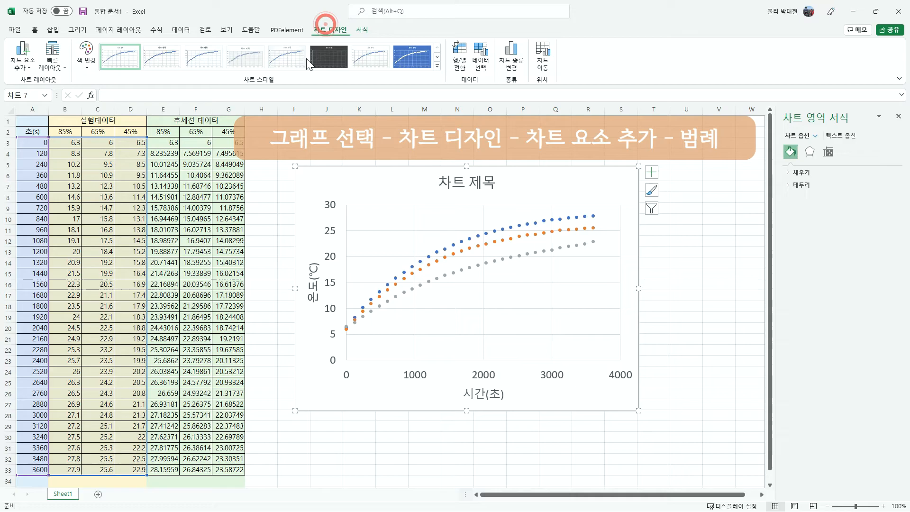
click(22, 64)
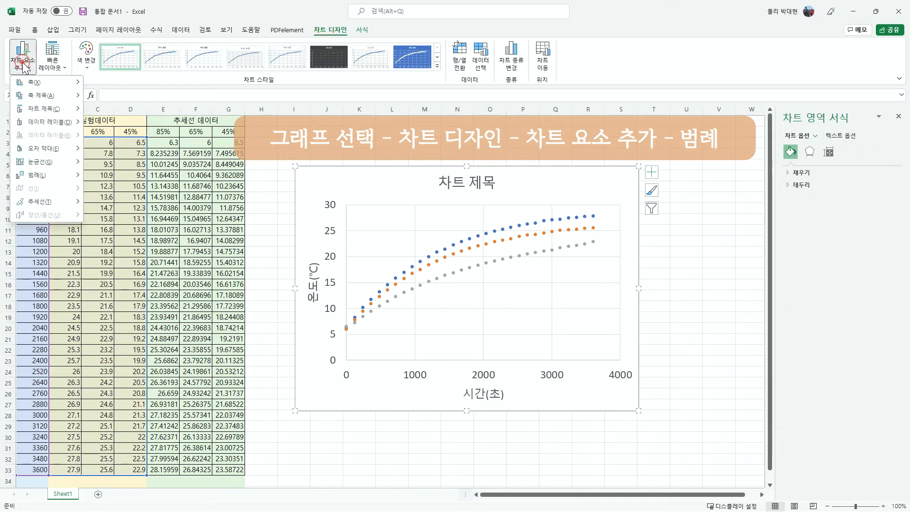
click(63, 175)
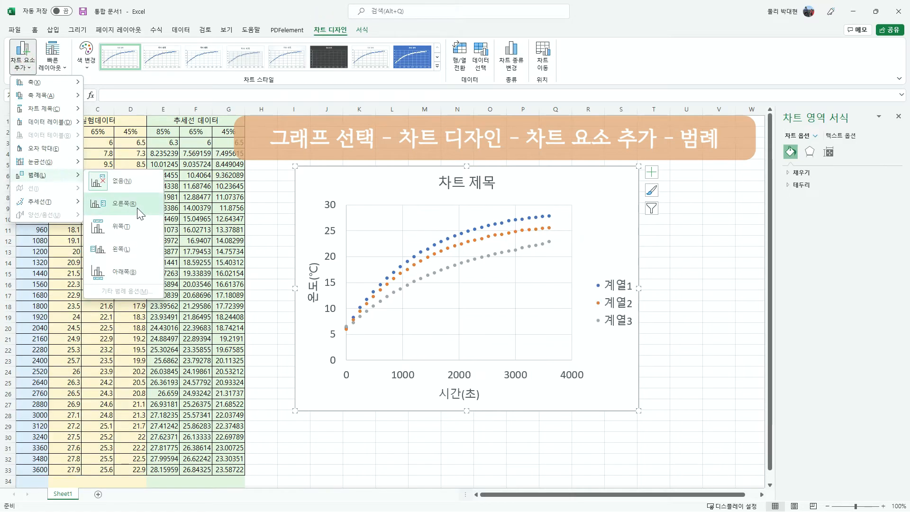
click(138, 209)
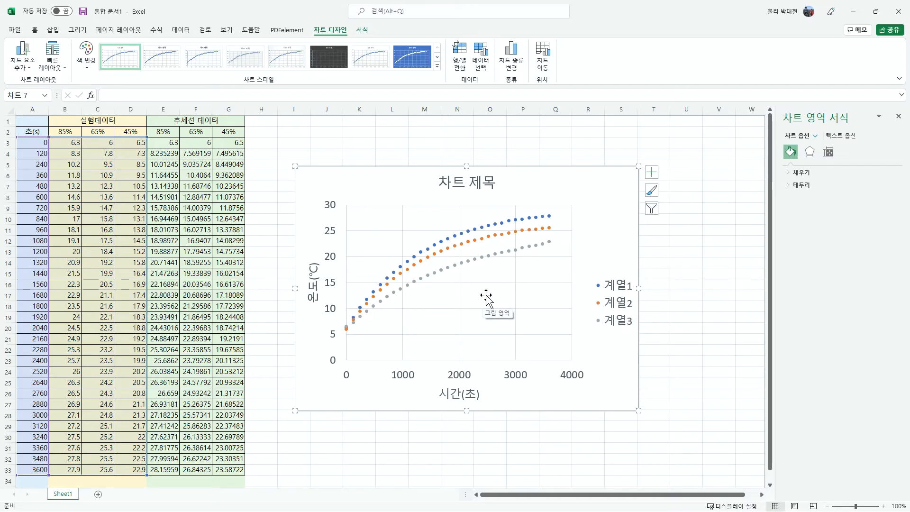
- Rename the chart's first data series, 계열1, to 85% in the data source settings
right_click(562, 271)
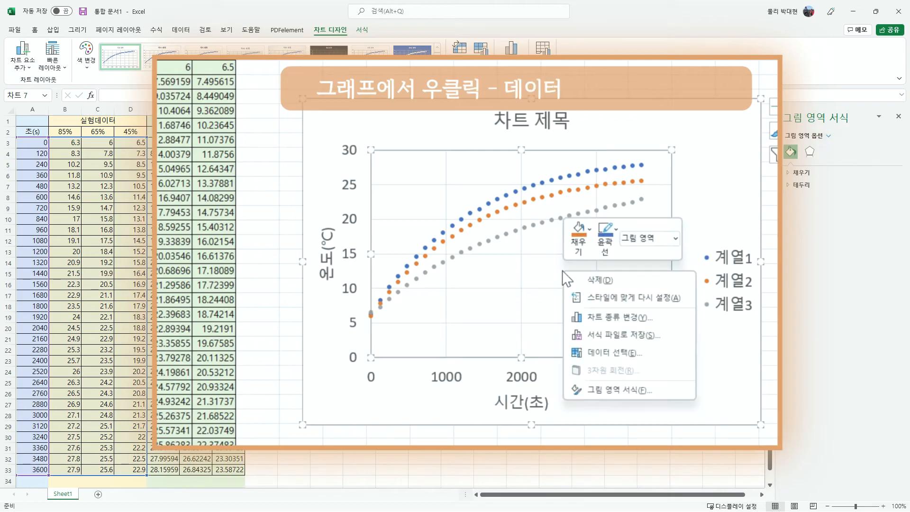
click(616, 353)
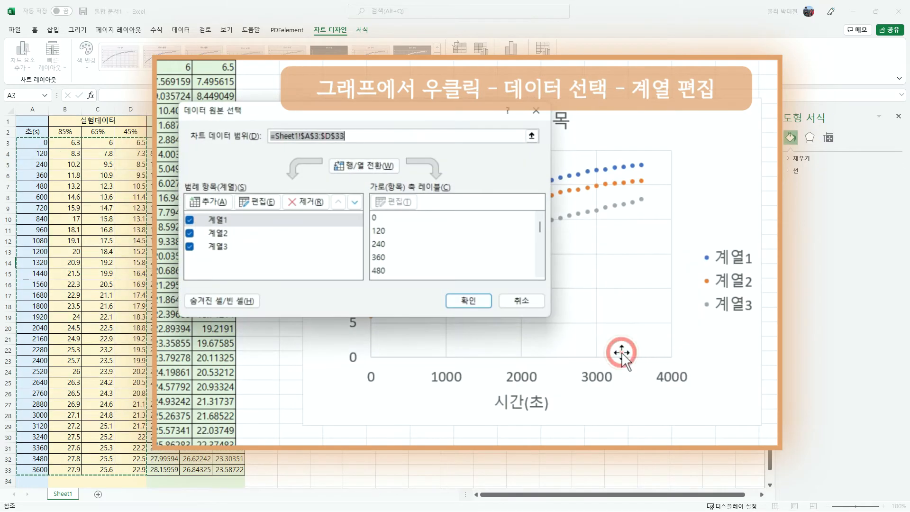
click(229, 220)
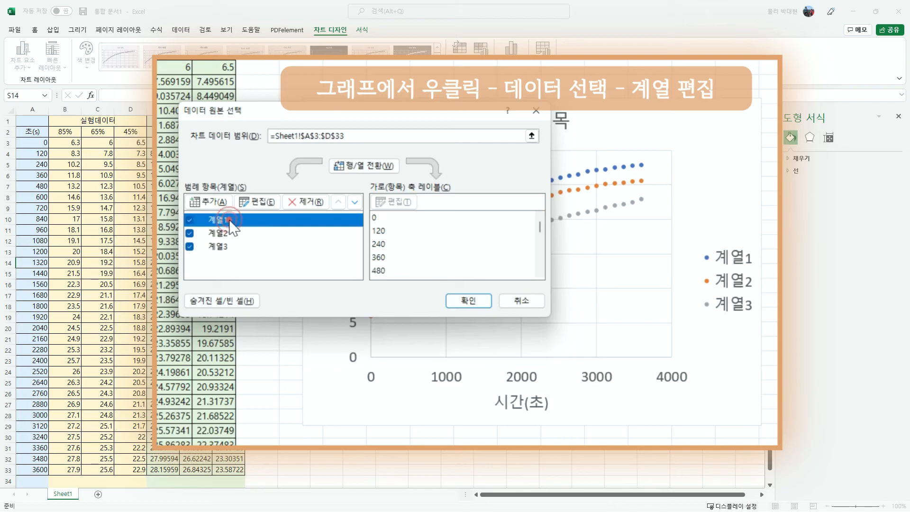
click(266, 203)
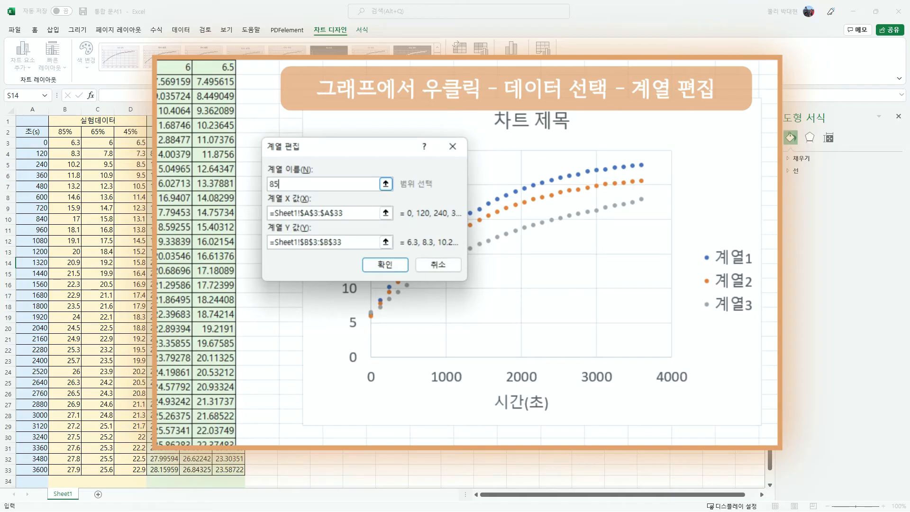
text(85%)
click(384, 264)
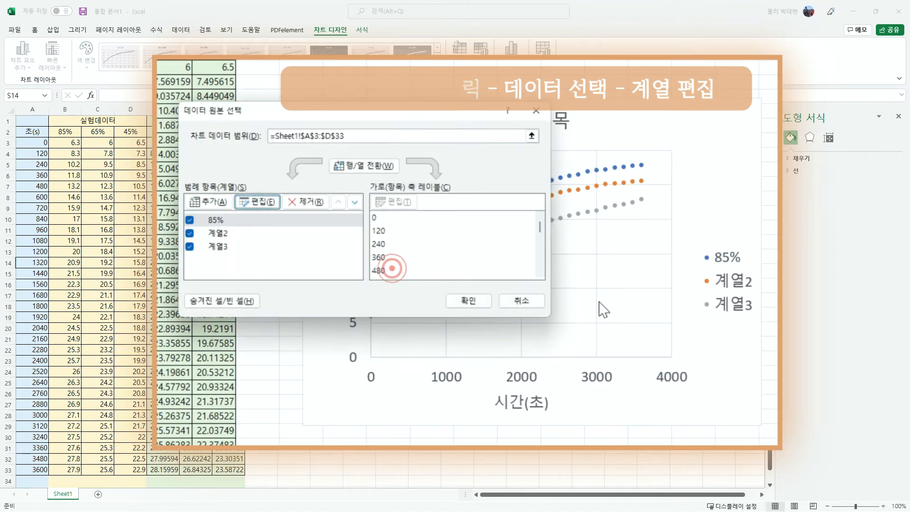
- Rename the chart's second data series, 계열2, to 65% in the data source settings
click(223, 233)
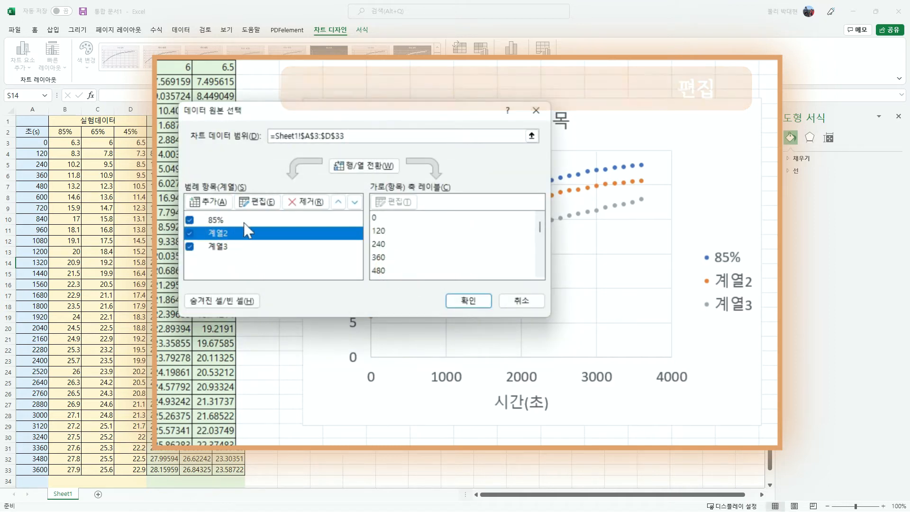
click(261, 204)
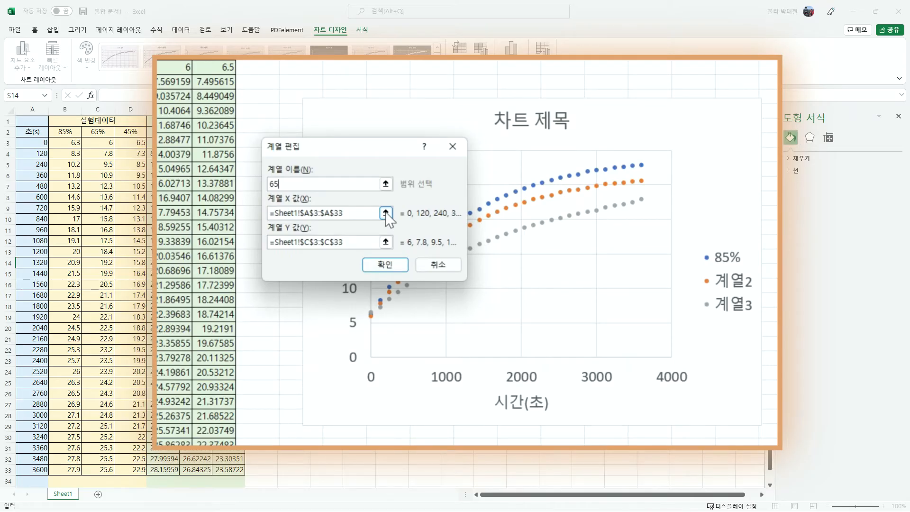
key(Return)
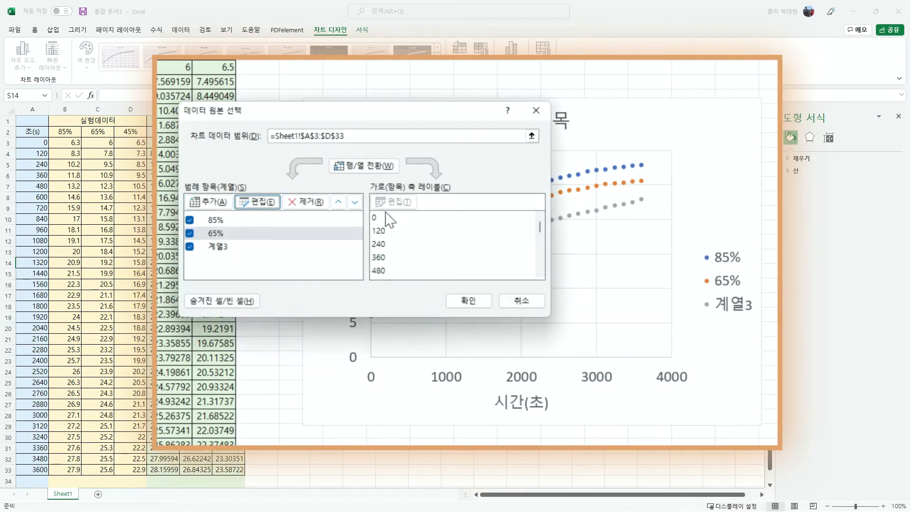
- Rename the third data series, 계열3, to 45% and apply the data source changes to the chart
click(227, 245)
click(260, 202)
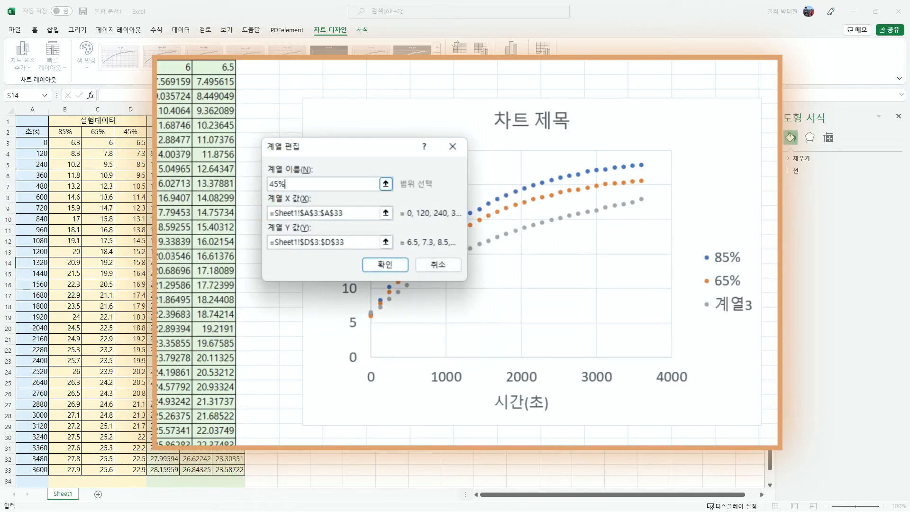
click(391, 264)
click(469, 299)
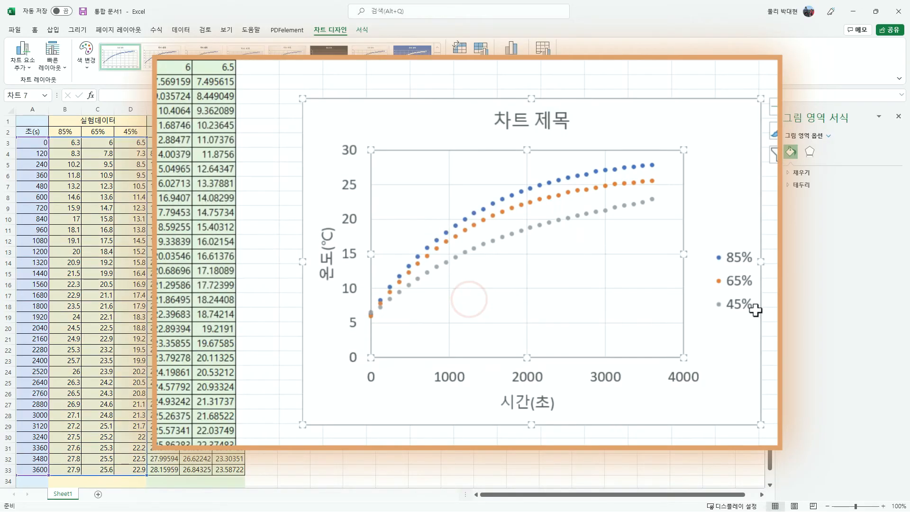
click(755, 310)
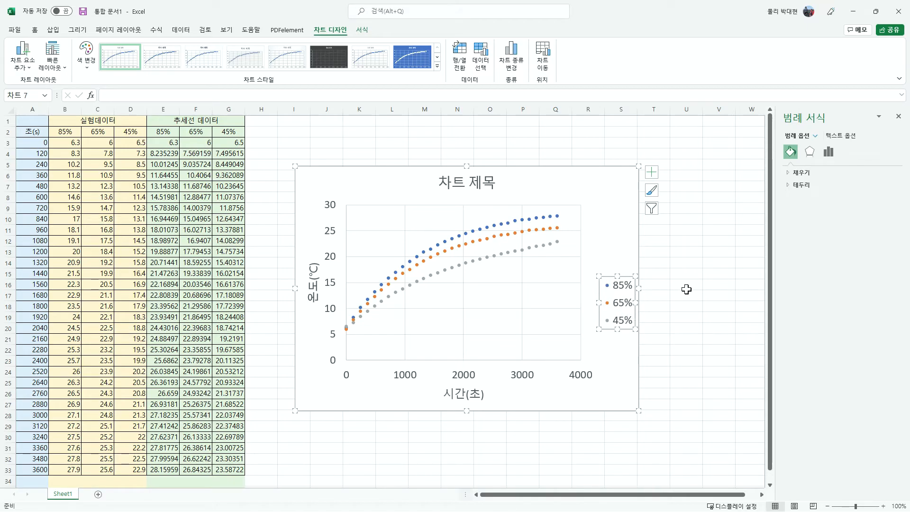
click(604, 351)
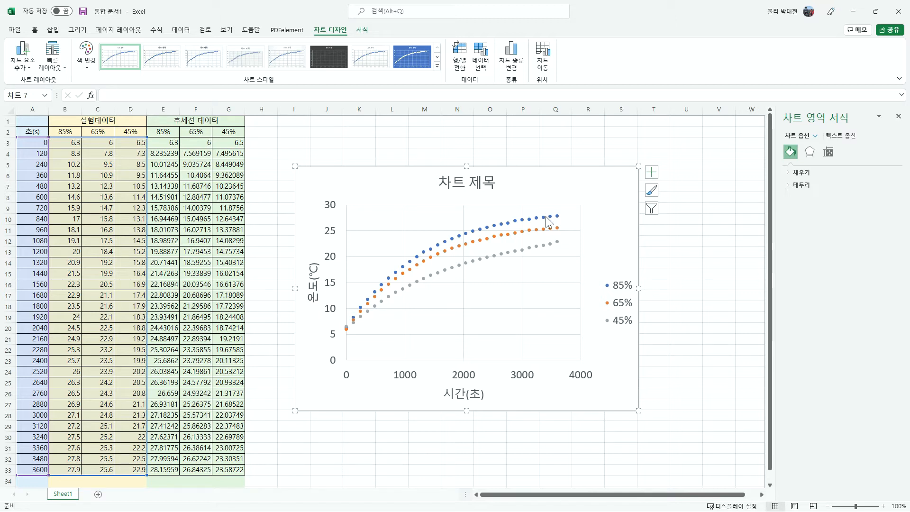
mouse_move(555, 250)
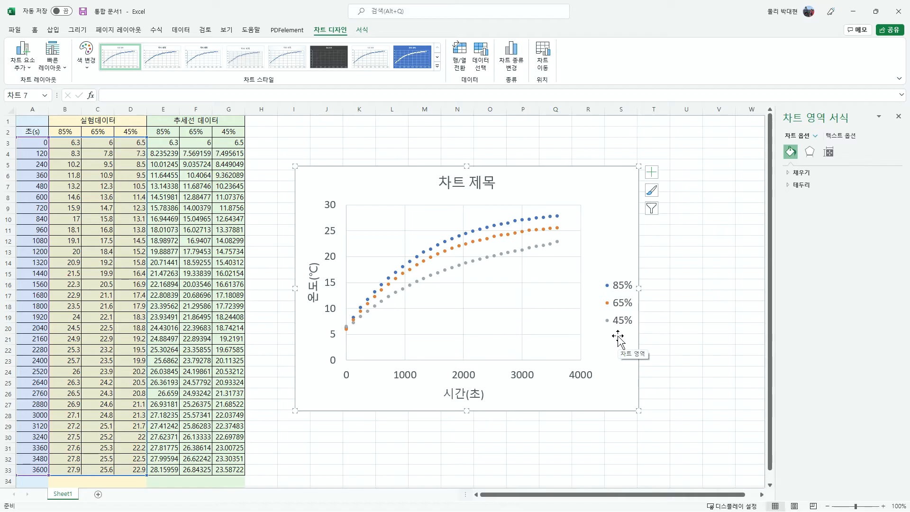
click(462, 378)
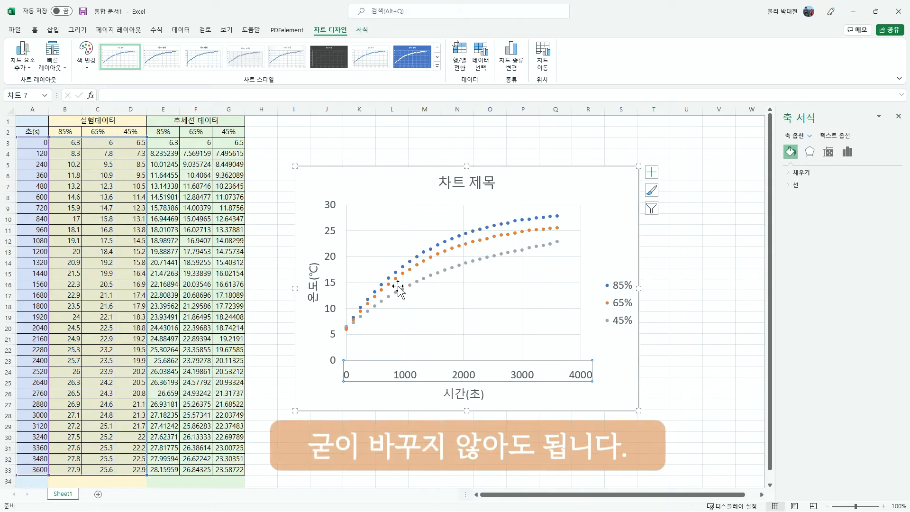
- Insert a blank column before the 85% experimental data and enter the header 분(min) in B2
click(68, 109)
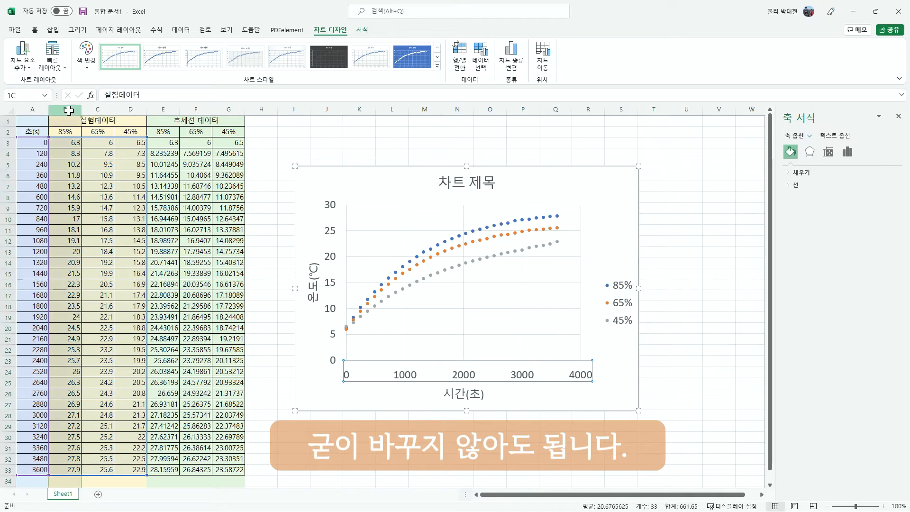
right_click(69, 110)
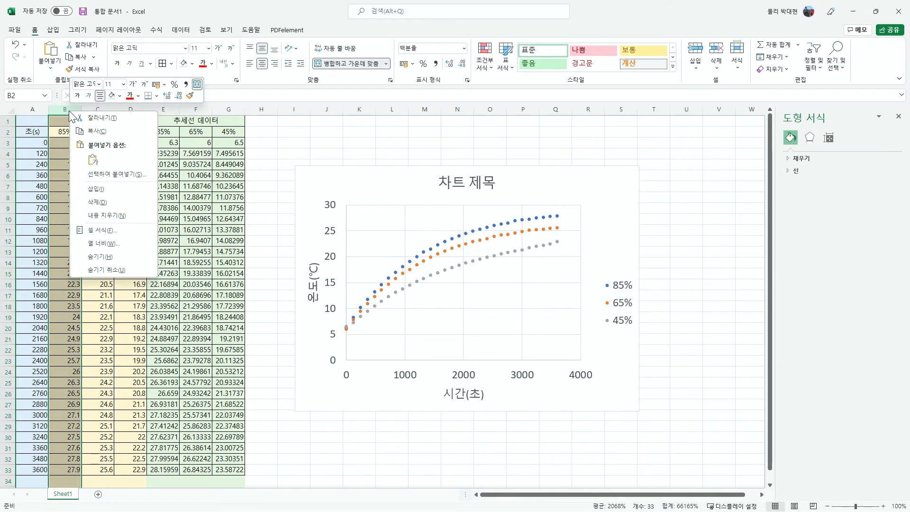
click(105, 188)
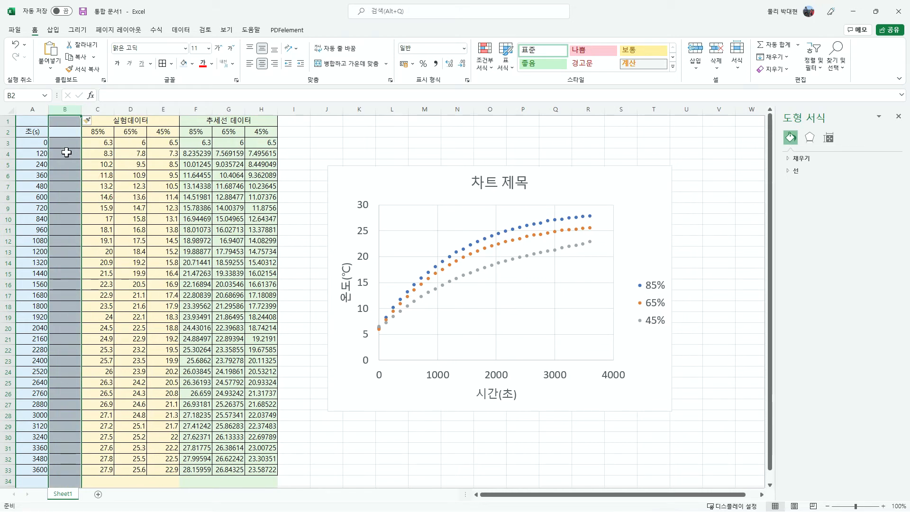
click(66, 132)
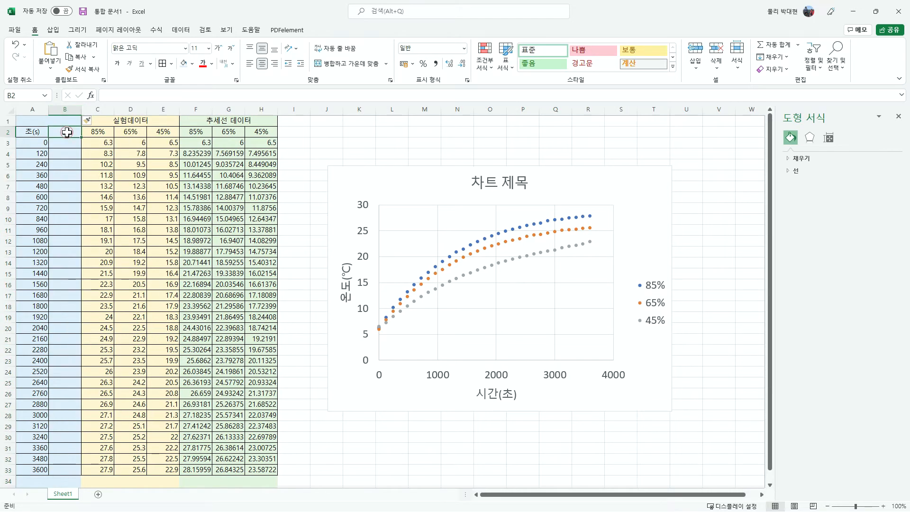
text(ㅂㅜㄴ)
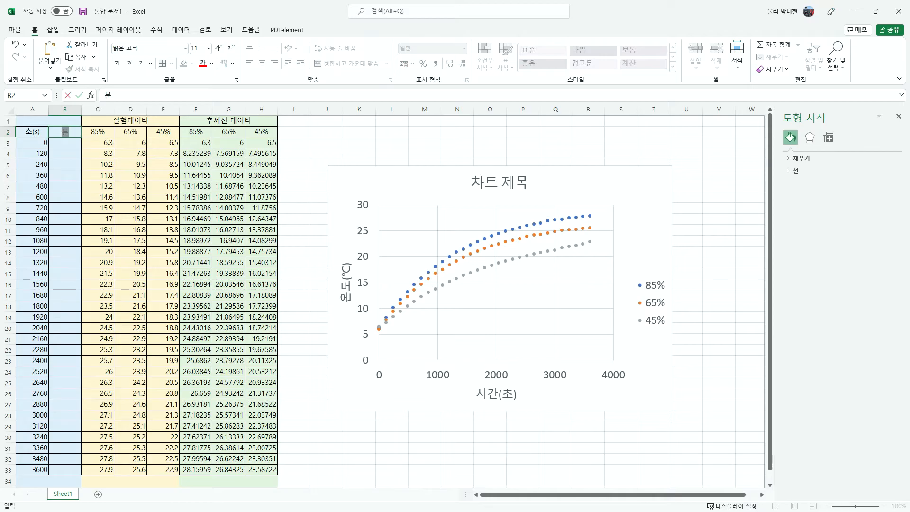
text((min))
key(Return)
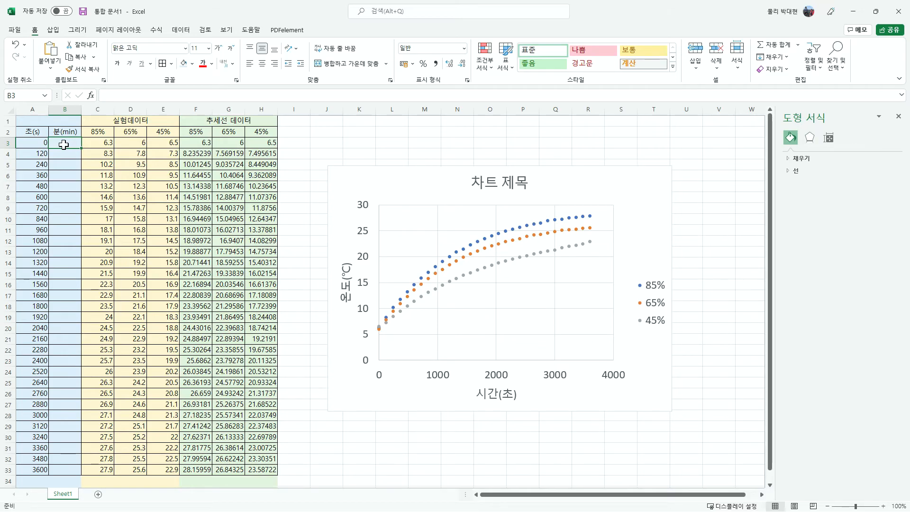
- Convert the seconds to minutes by entering =A3/60 in B3 and filling the formula down to row 33
text(=)
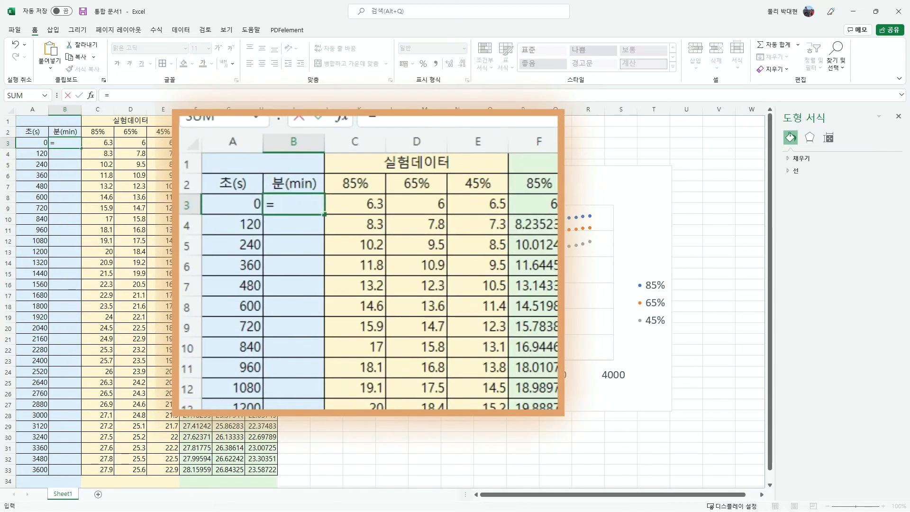
click(34, 143)
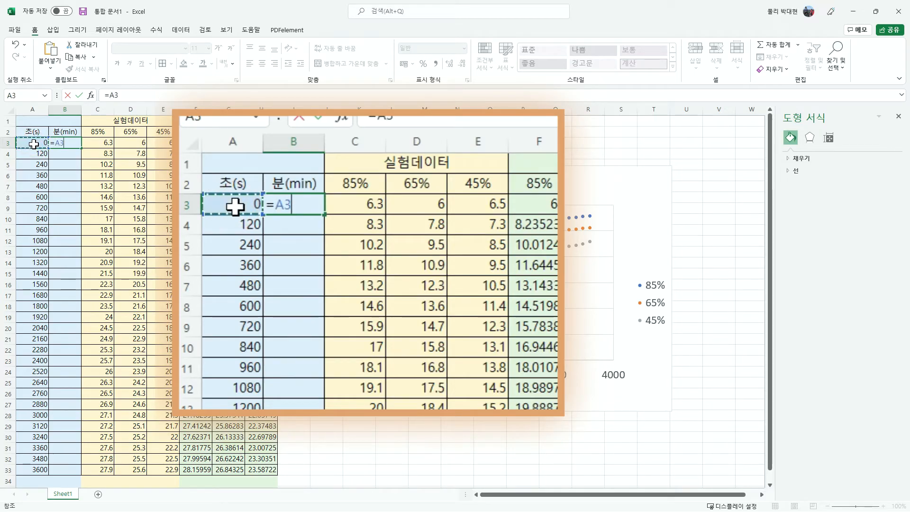
text(/)
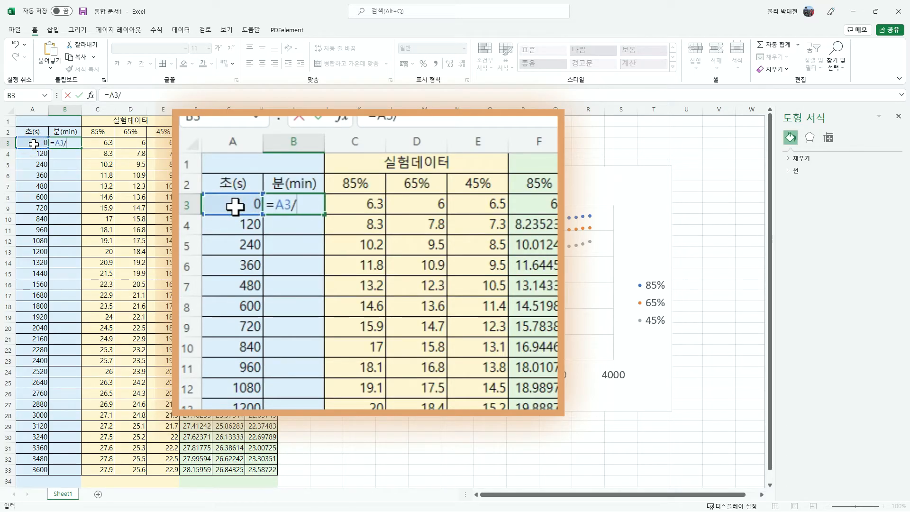
text(60)
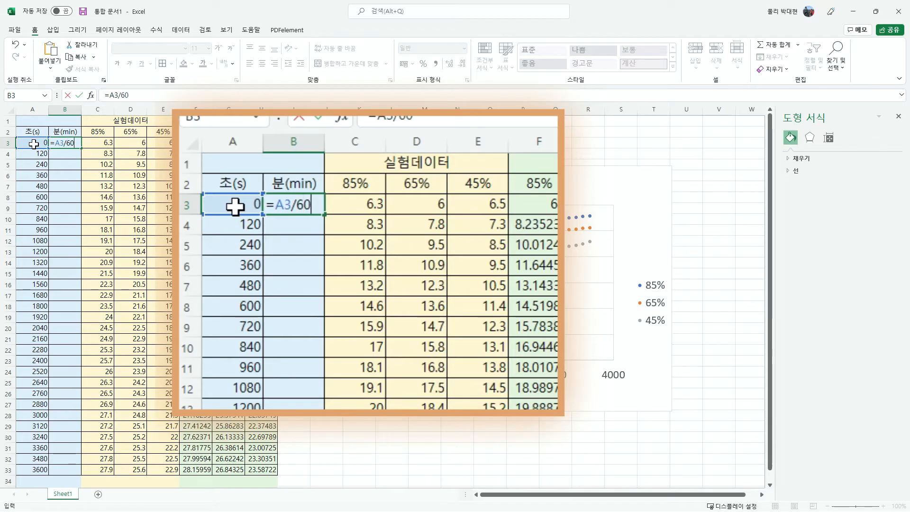
key(Return)
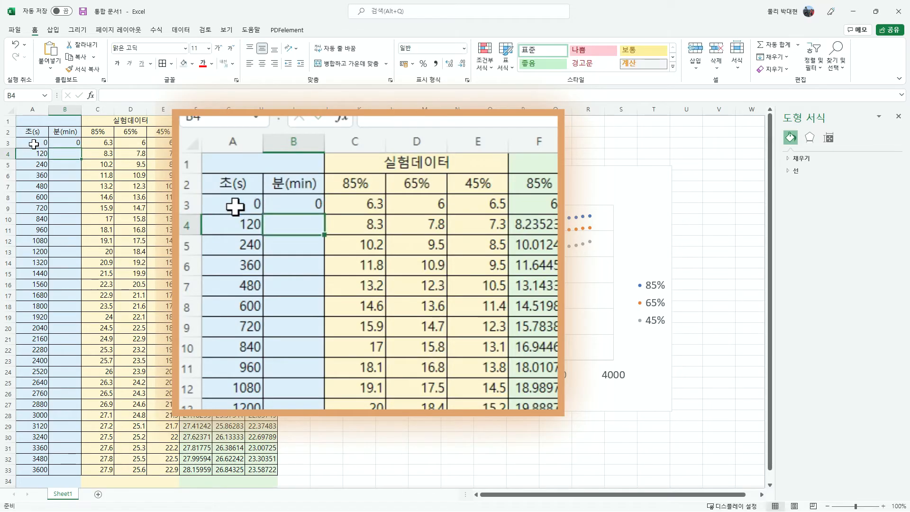
click(66, 143)
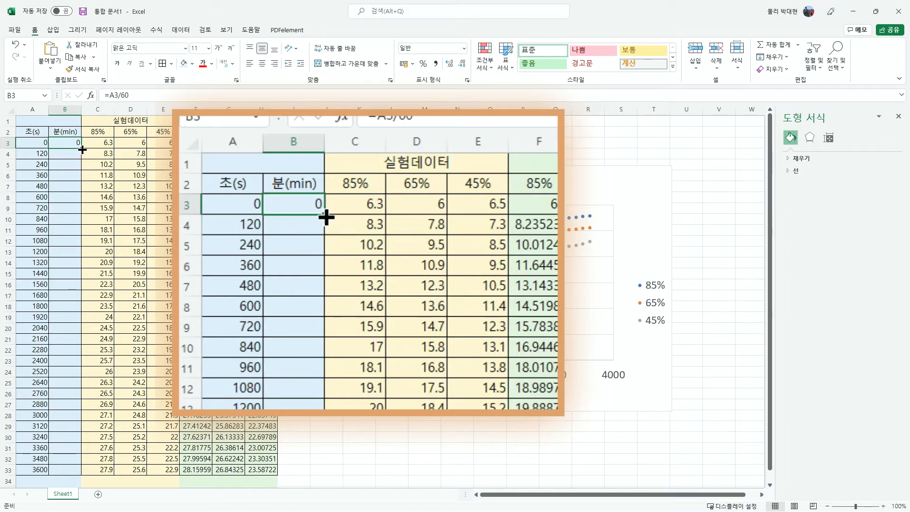
double_click(82, 150)
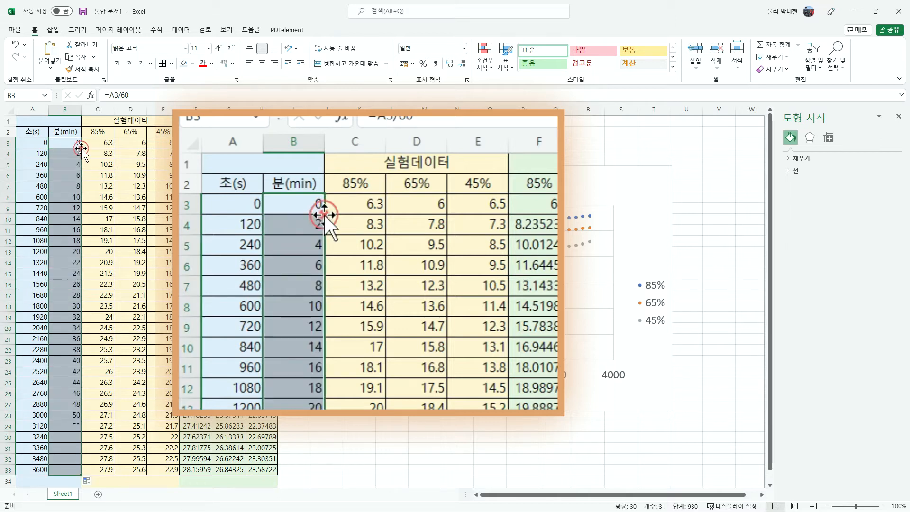
drag(24, 469, 66, 471)
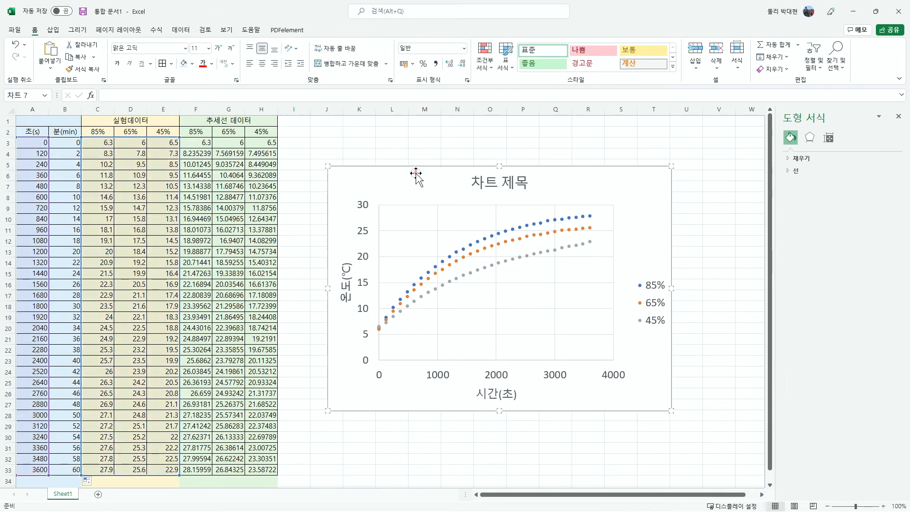
- In the chart's data source settings, set the 85% series' X values to the minutes in B3:B33
click(416, 173)
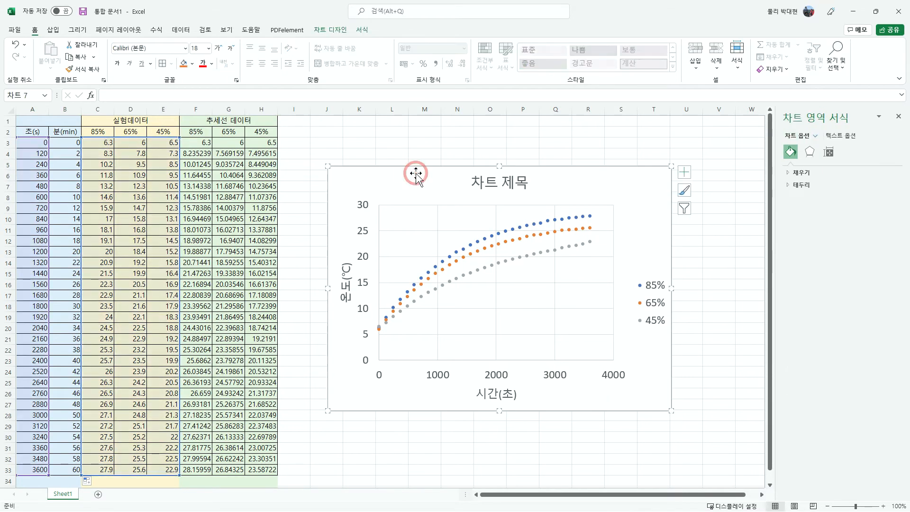
right_click(455, 219)
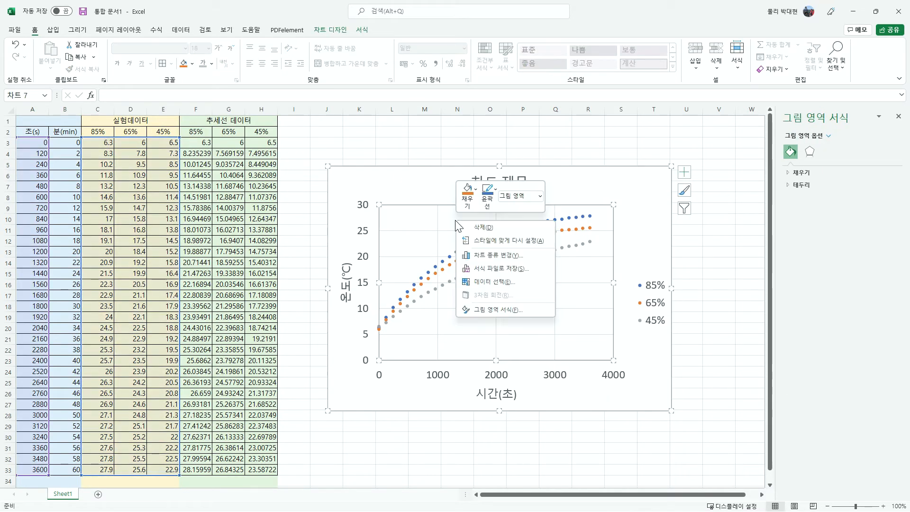
click(496, 280)
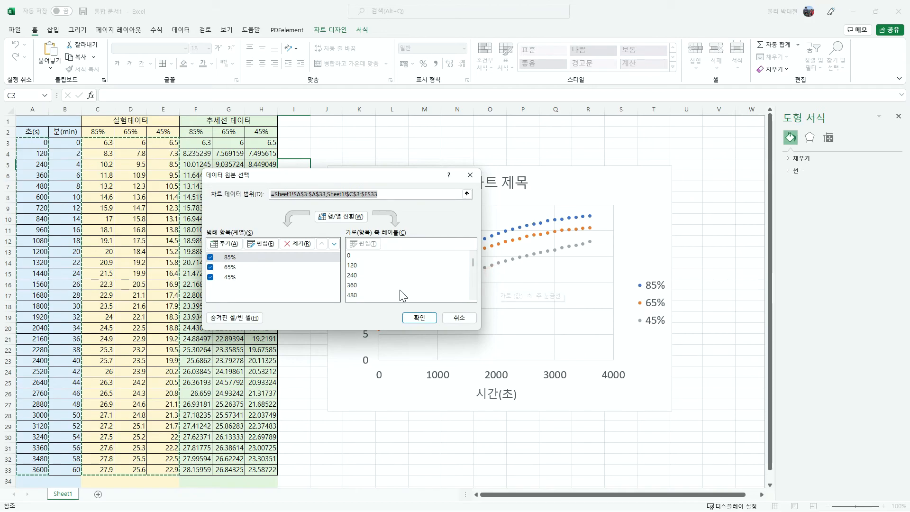
click(232, 259)
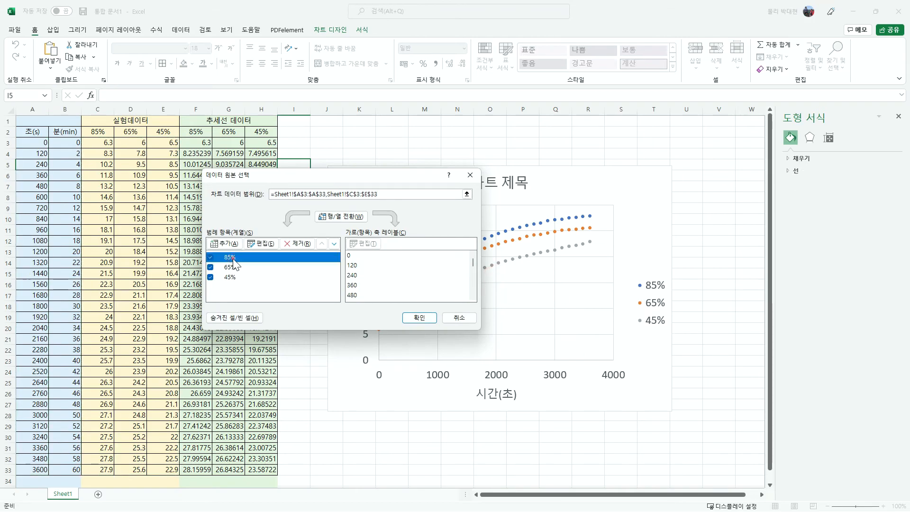
click(259, 245)
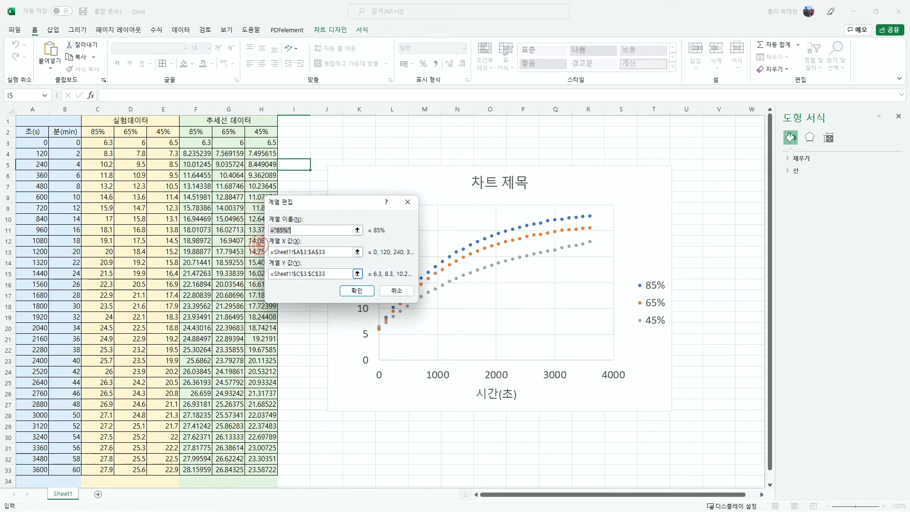
click(359, 251)
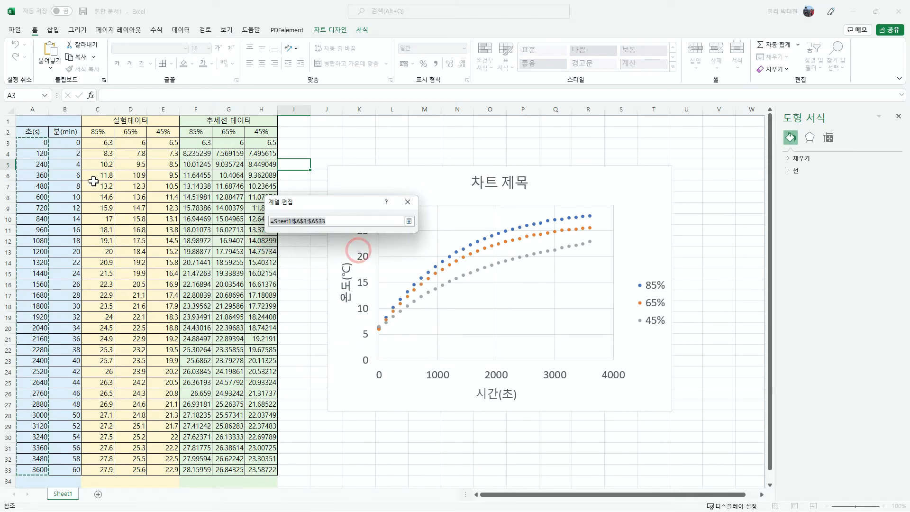
drag(67, 143, 76, 469)
key(Return)
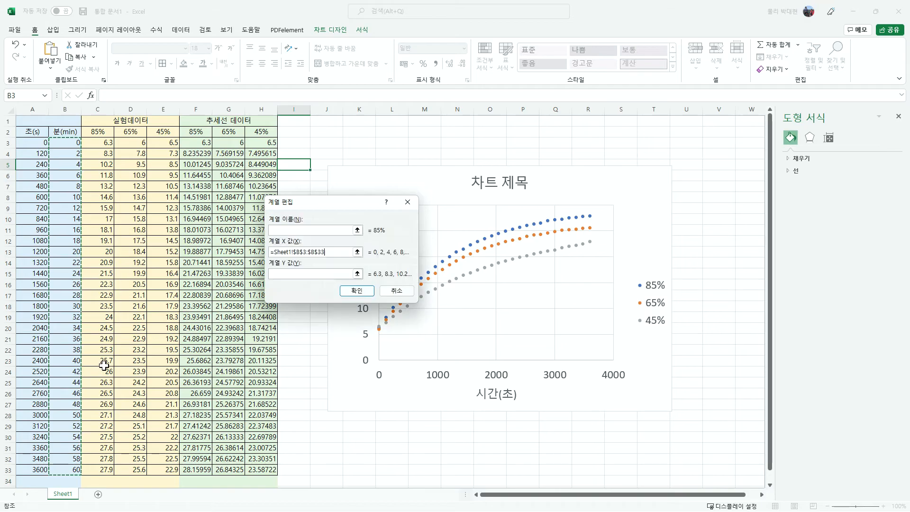
click(355, 291)
- Set the 65% series' X values to the minutes range B3:B33
click(232, 267)
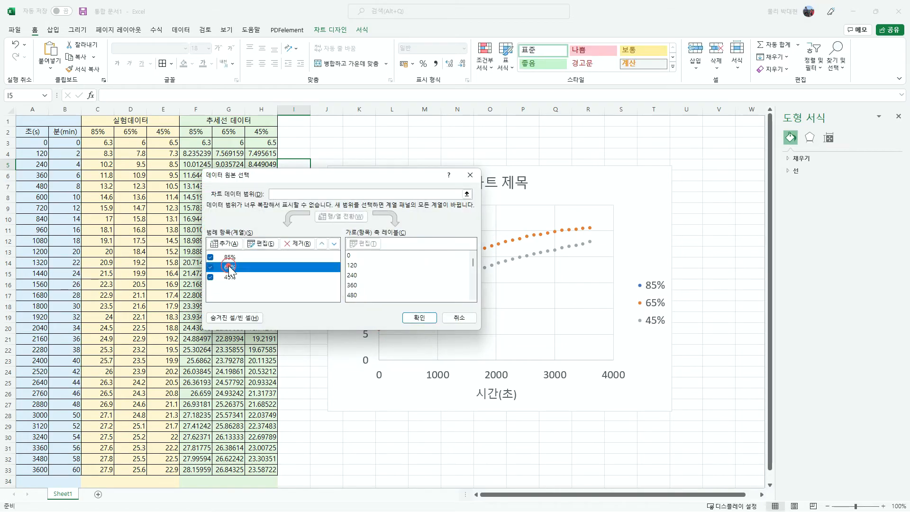
click(261, 243)
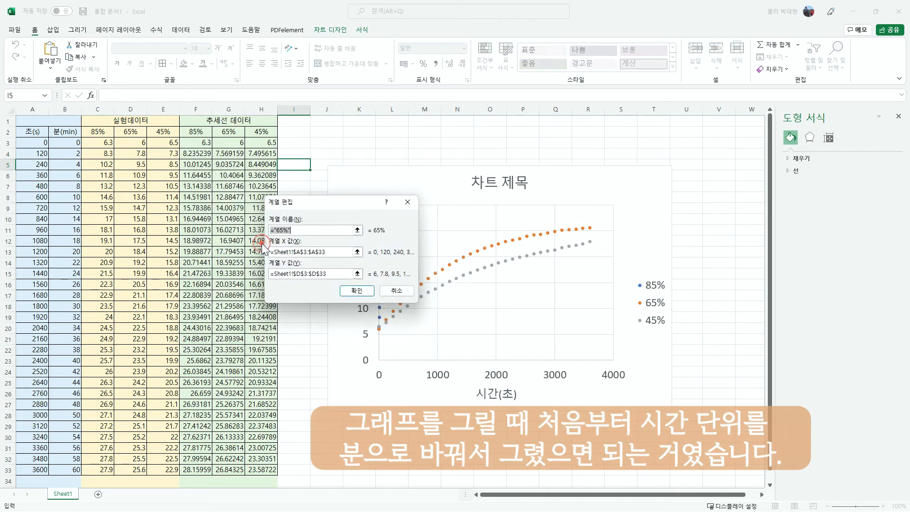
click(357, 252)
drag(72, 141, 73, 469)
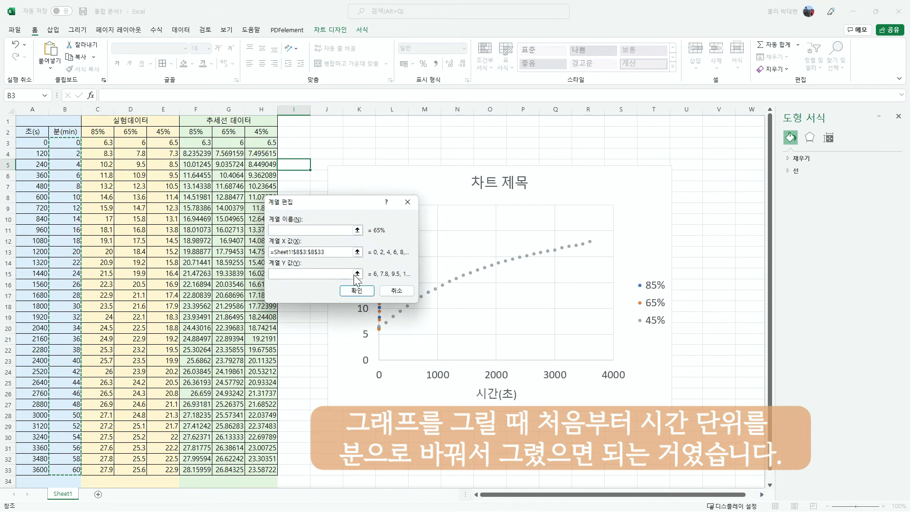
key(Return)
- Set the 45% series' X values to the minutes range B3:B33 and apply the data source changes
click(240, 279)
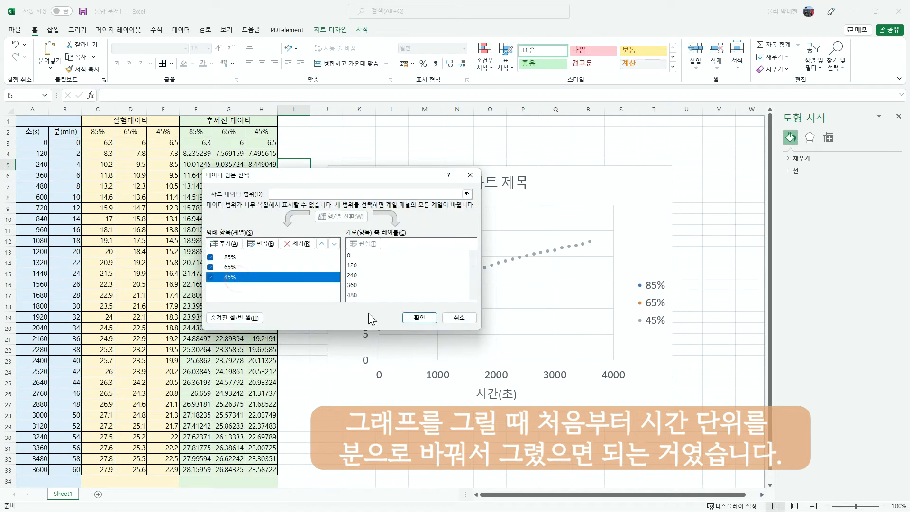
click(261, 243)
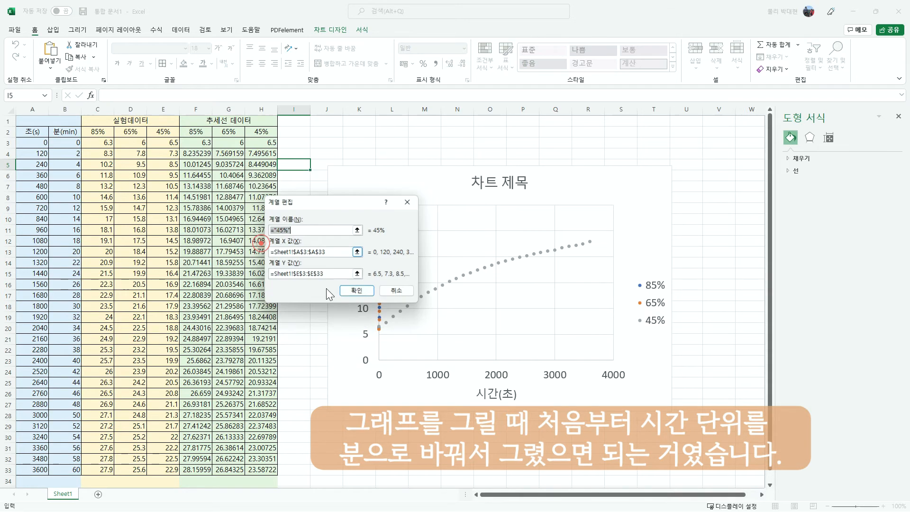
click(357, 252)
drag(72, 142, 71, 469)
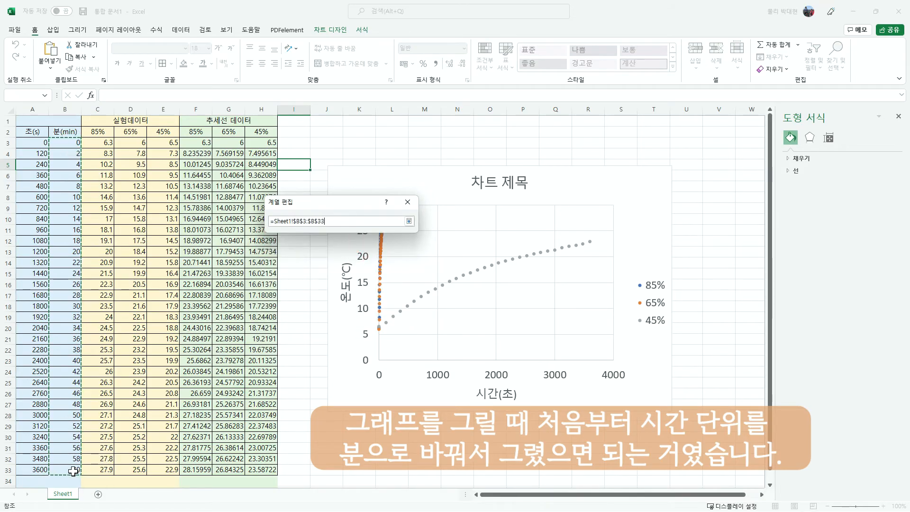
key(Return)
click(362, 289)
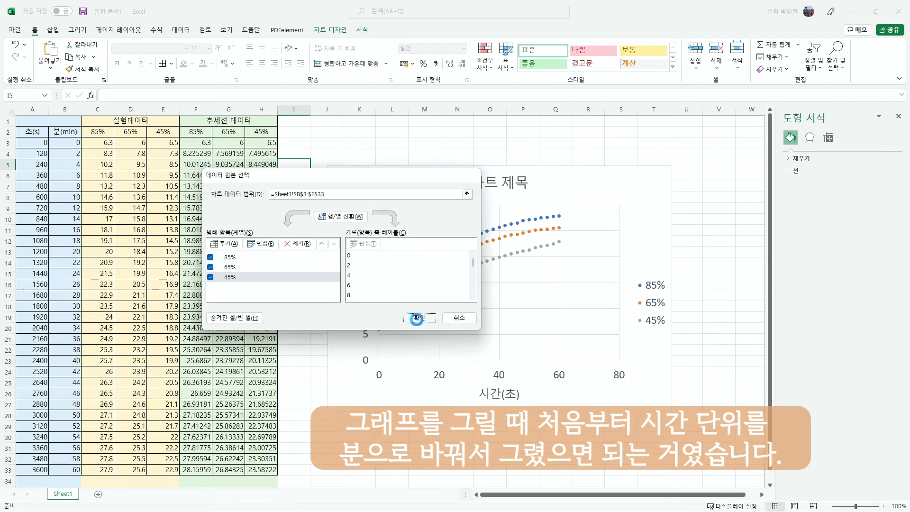
click(420, 318)
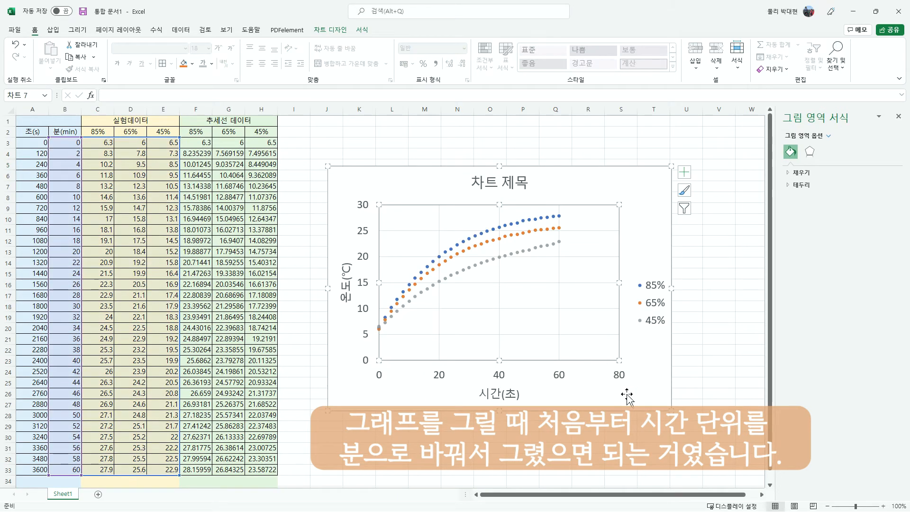
- Change the unit in the chart's horizontal axis title so it reads 시간(분)
click(496, 397)
click(508, 394)
key(Delete)
text(분)
click(608, 406)
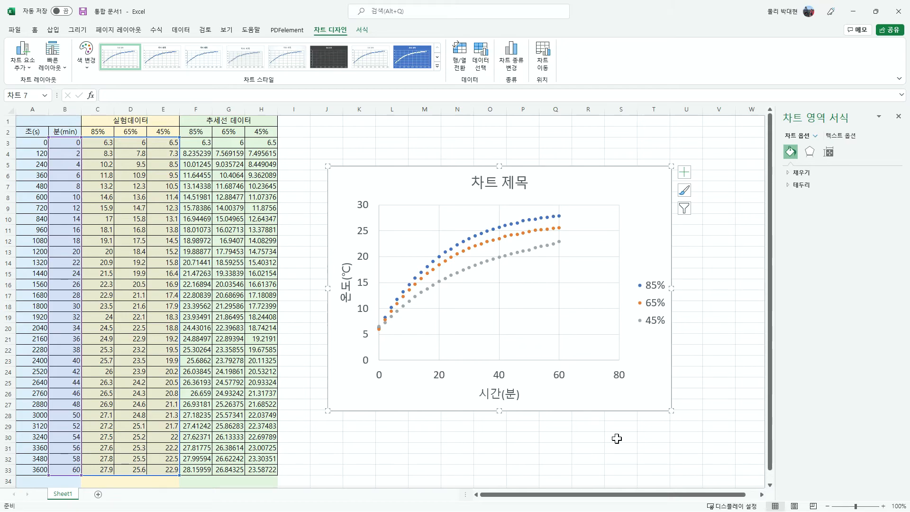
key(Escape)
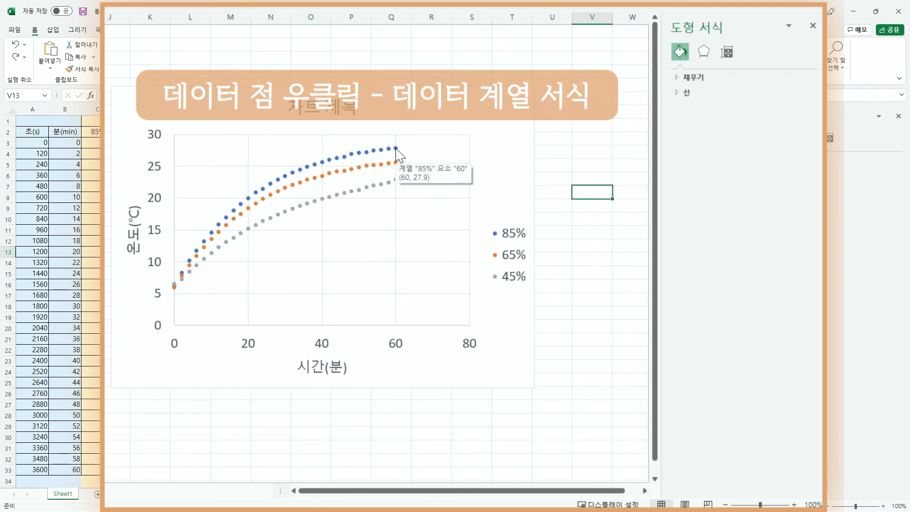
- Format the 85% series' data points with built-in circle markers of size 8
click(395, 148)
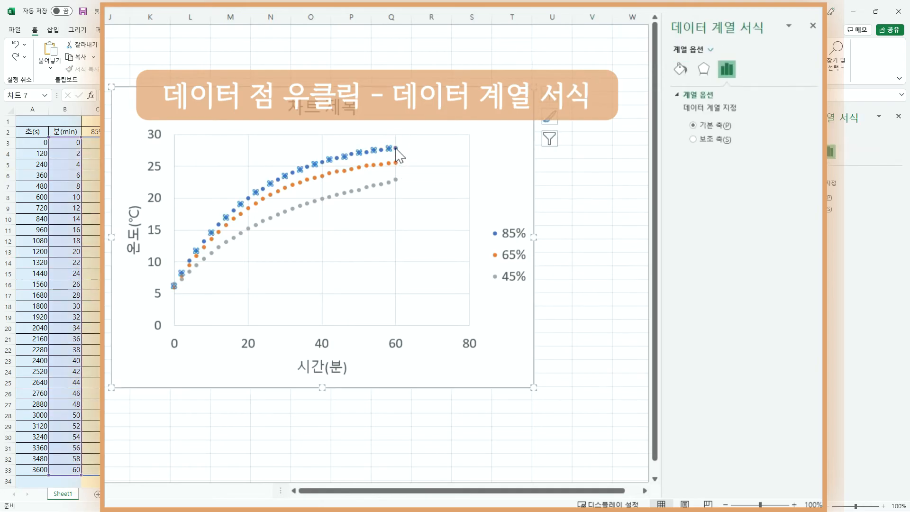
right_click(396, 148)
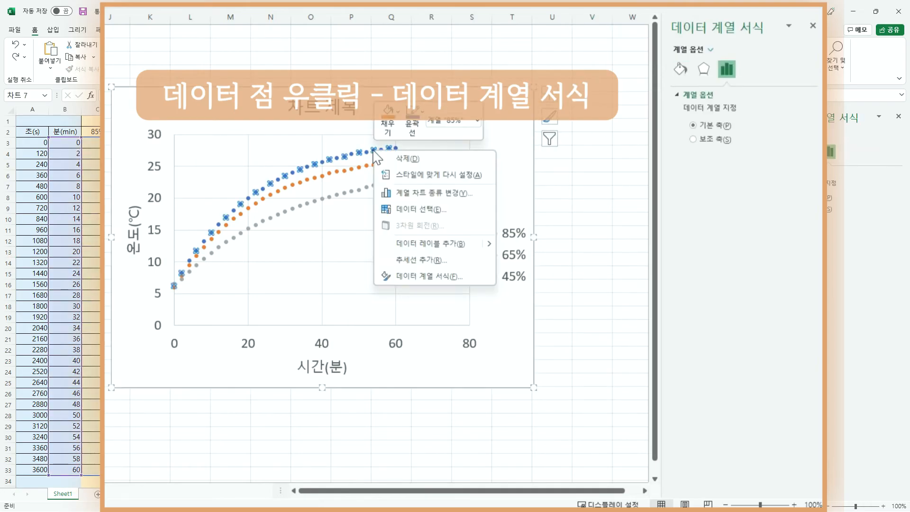
click(448, 276)
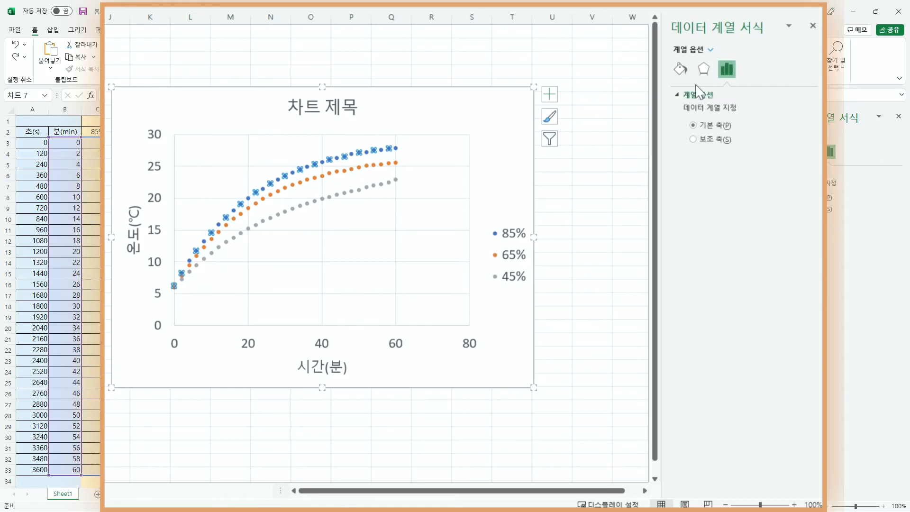
click(678, 70)
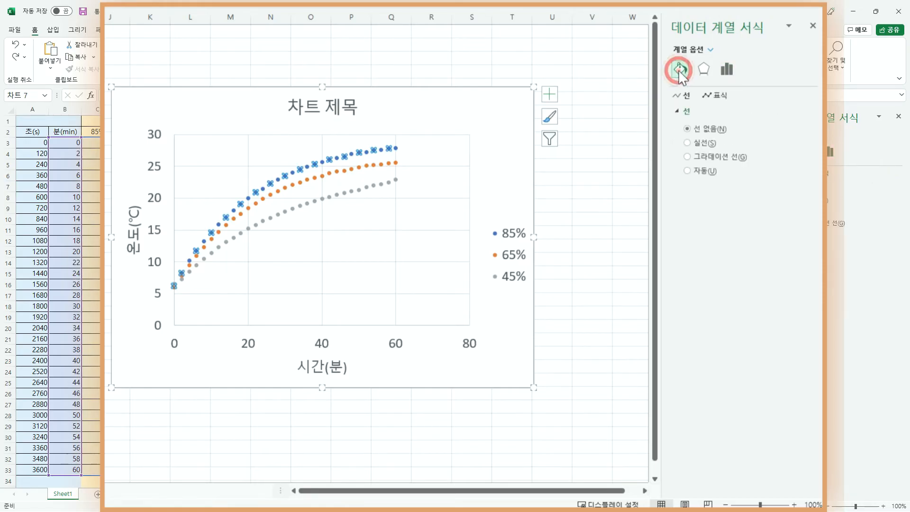
click(719, 97)
click(714, 111)
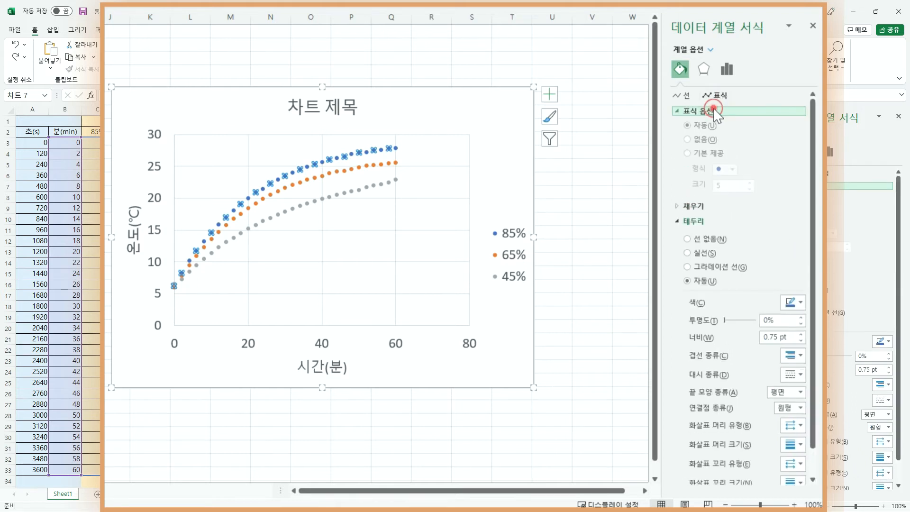
click(722, 155)
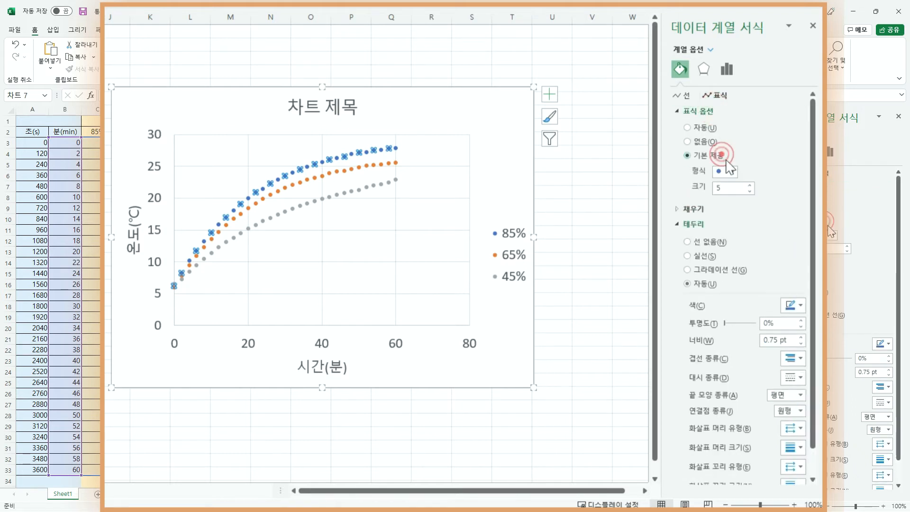
click(733, 172)
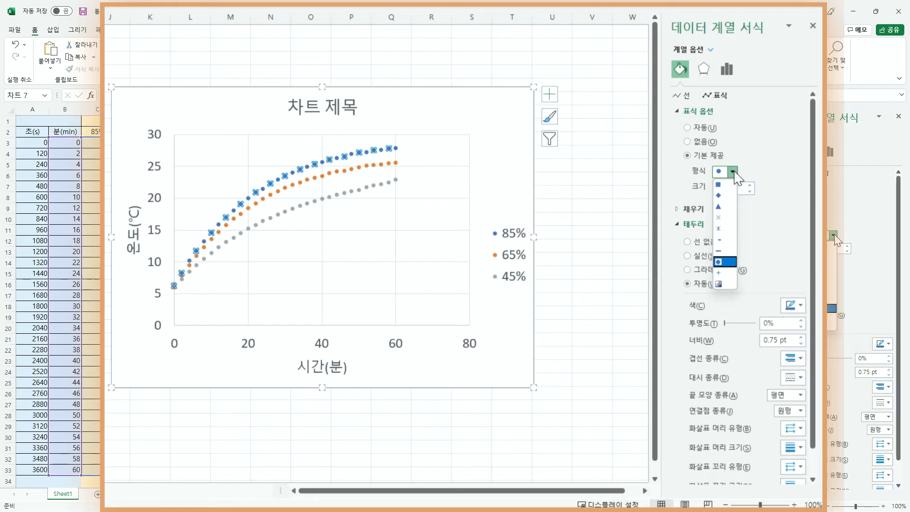
click(720, 260)
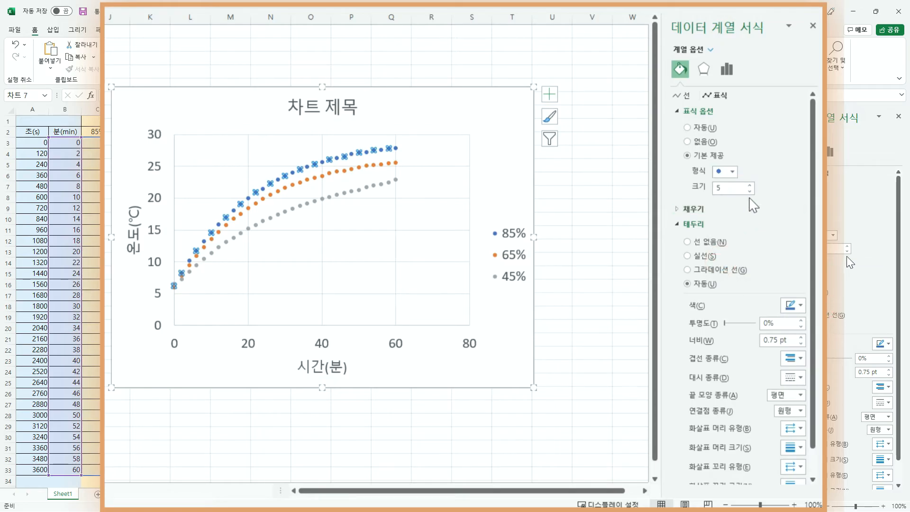
click(750, 185)
click(749, 184)
click(749, 185)
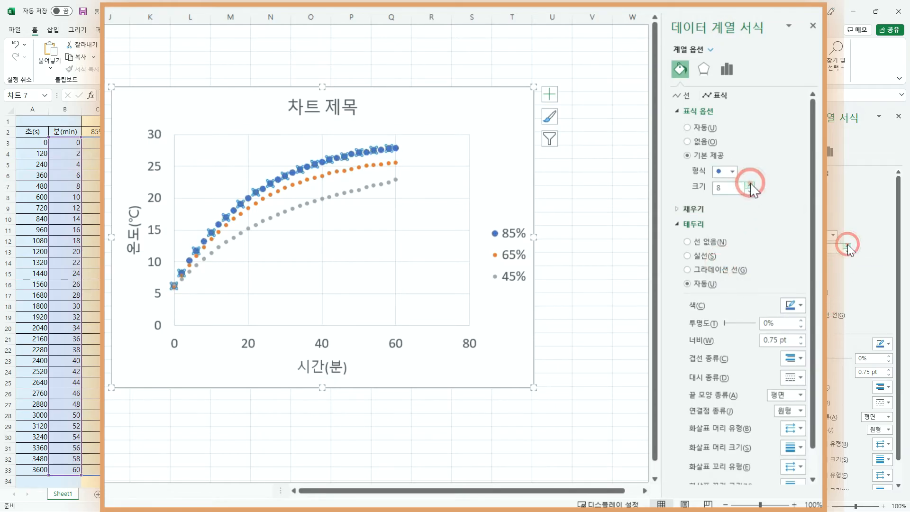
- Give the 85% series' markers no fill and a solid red border 1.25 pt wide
click(711, 209)
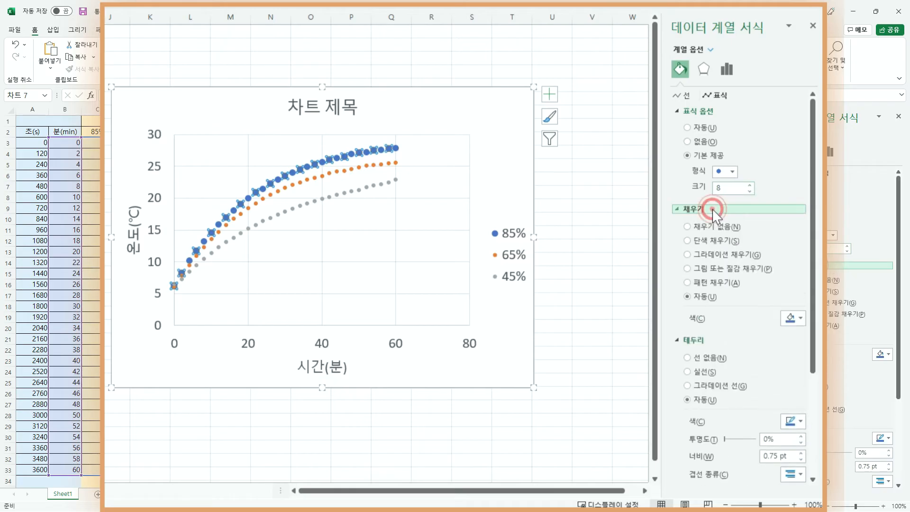
click(734, 227)
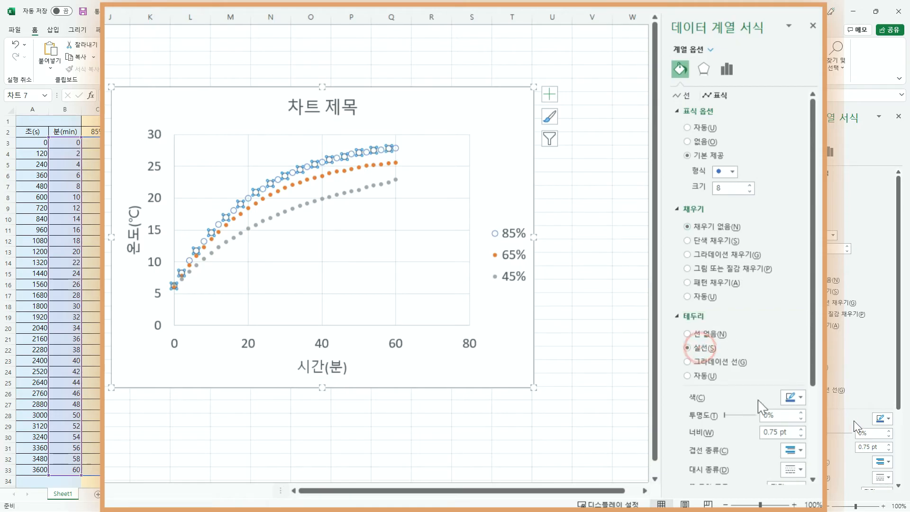
click(800, 398)
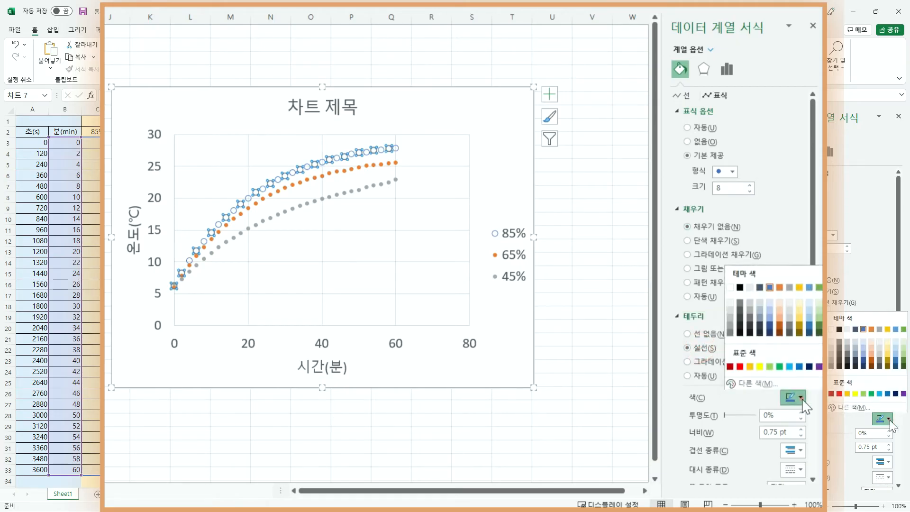
click(740, 367)
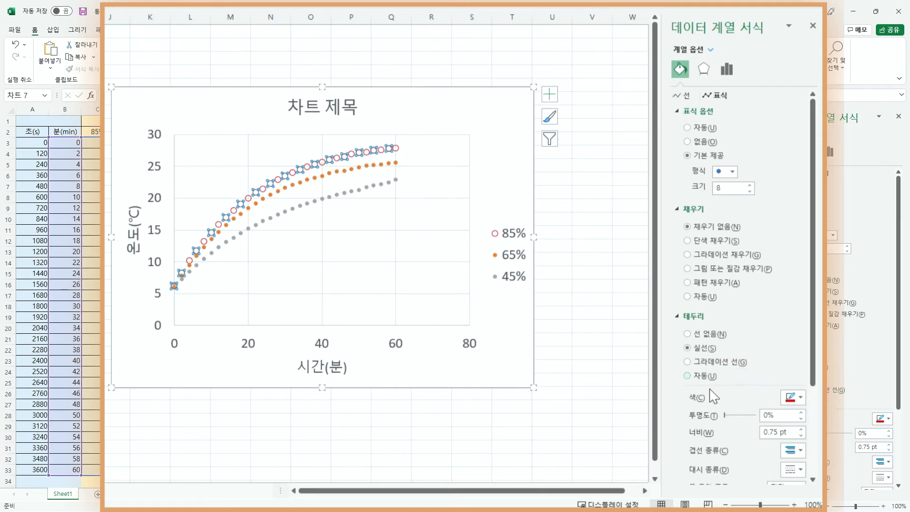
click(801, 429)
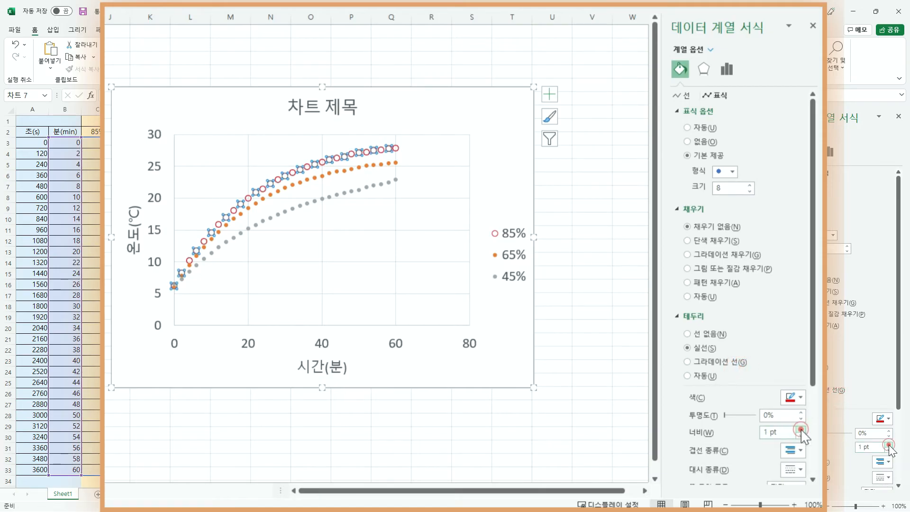
click(800, 429)
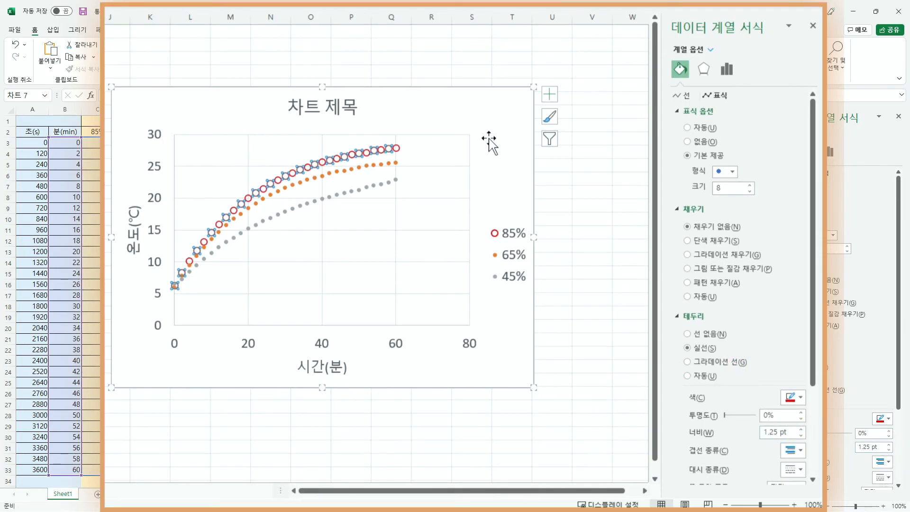
click(494, 124)
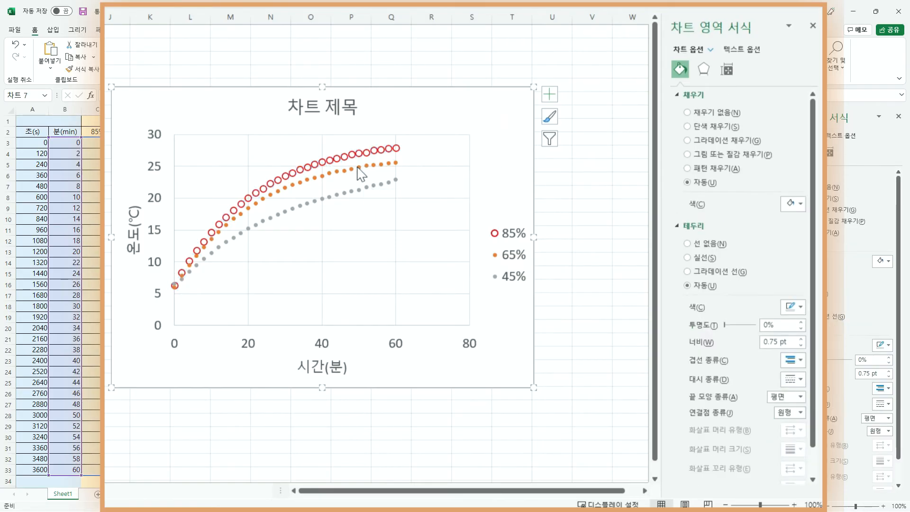
- Format the 65% series' data points with built-in triangle markers of size 8
click(359, 168)
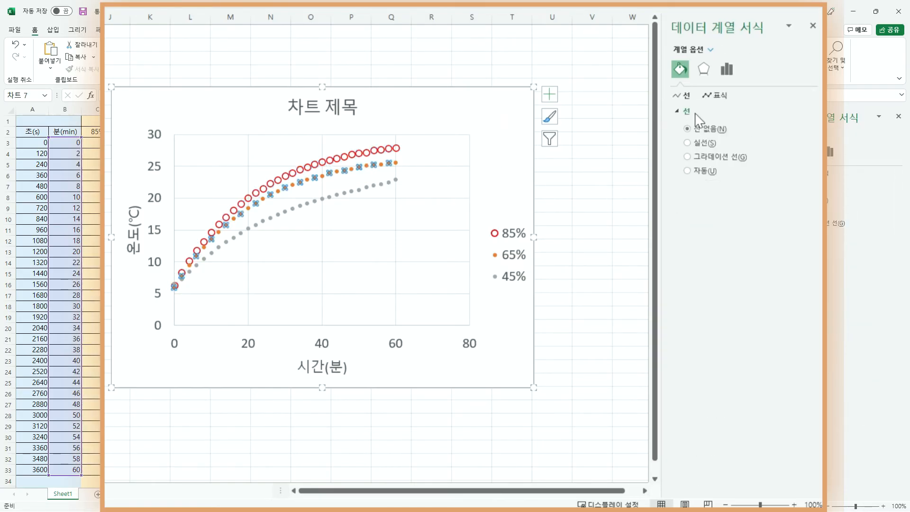
click(718, 95)
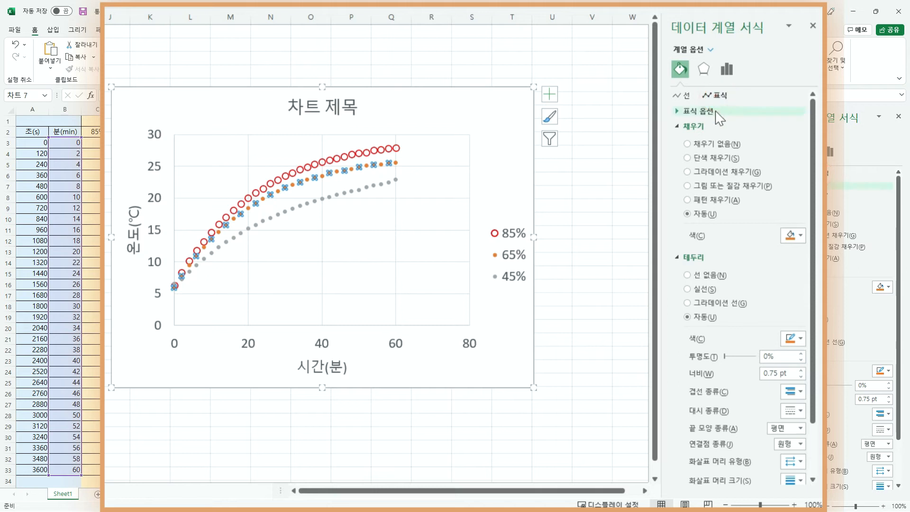
click(714, 112)
click(708, 155)
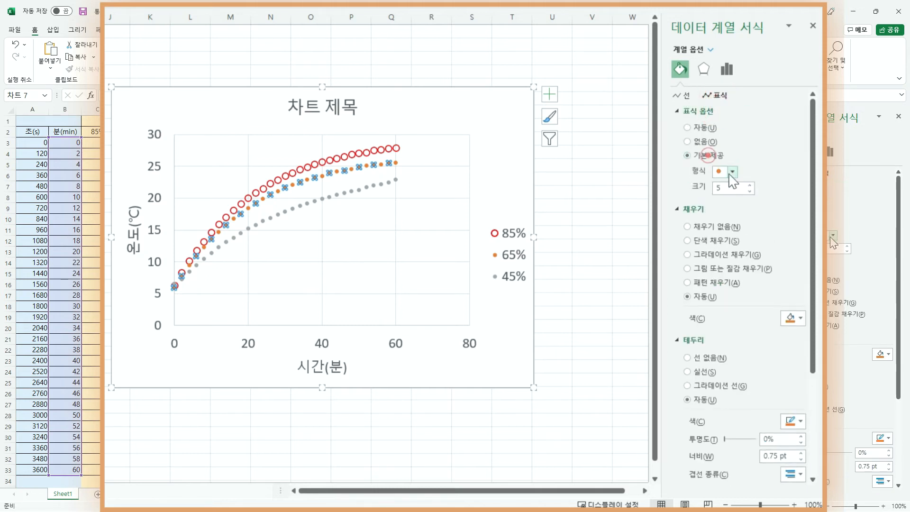
click(732, 171)
click(735, 207)
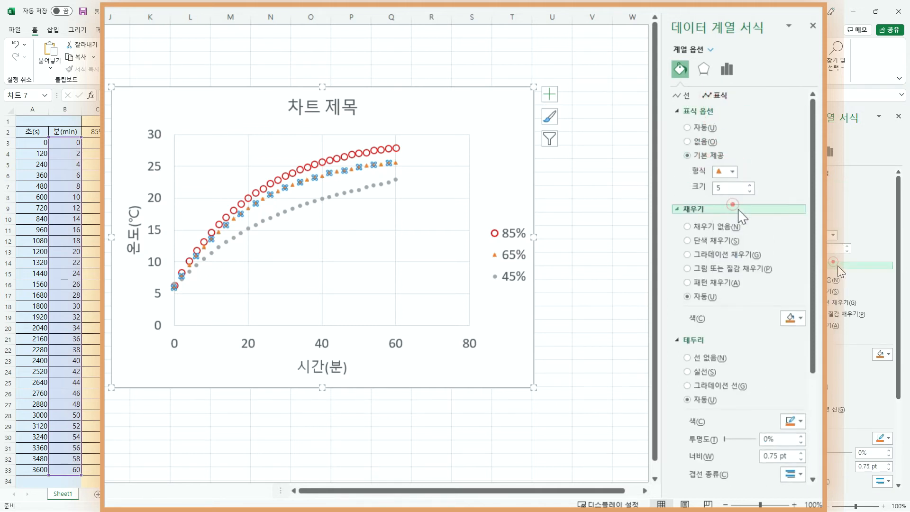
click(750, 185)
click(749, 185)
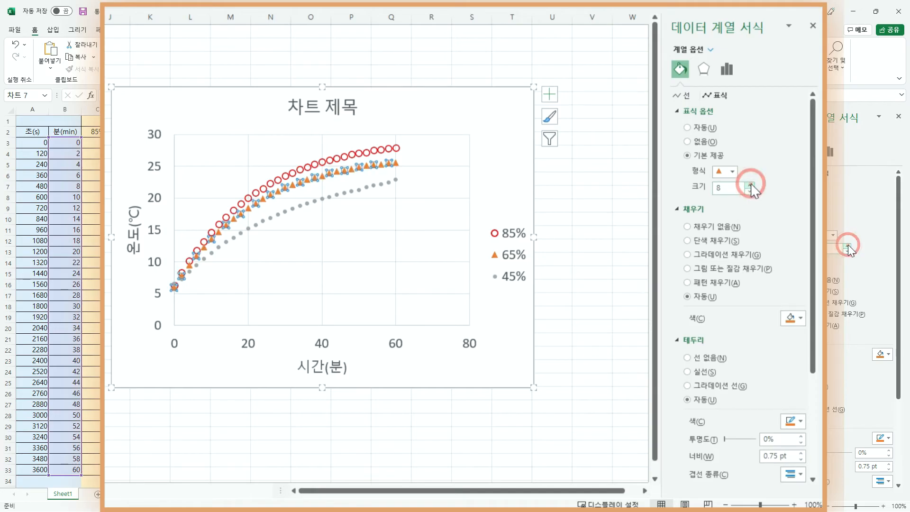
- Give the 65% series' markers no fill and a solid green border 1.25 pt wide
click(736, 230)
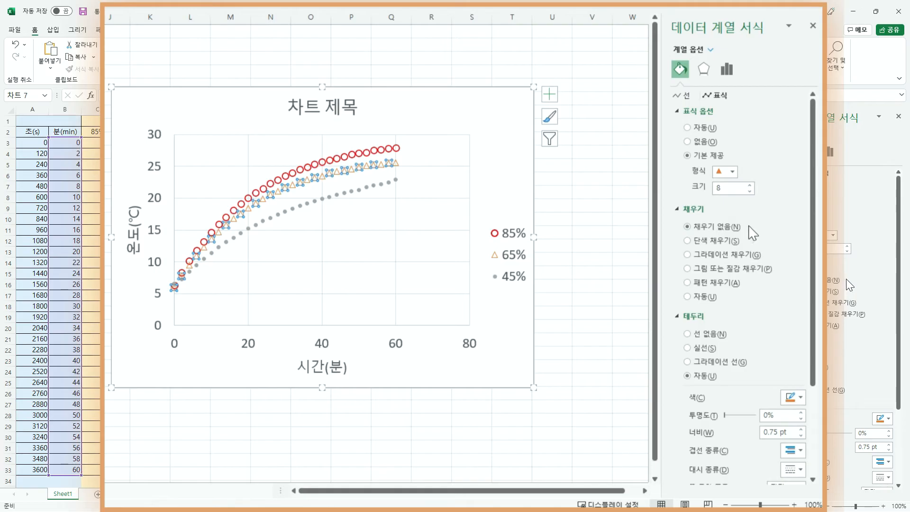
click(700, 349)
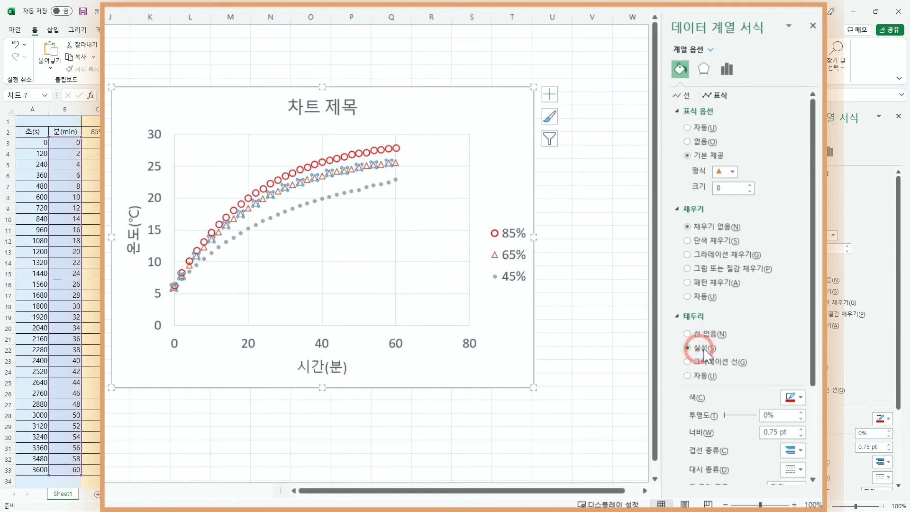
click(791, 397)
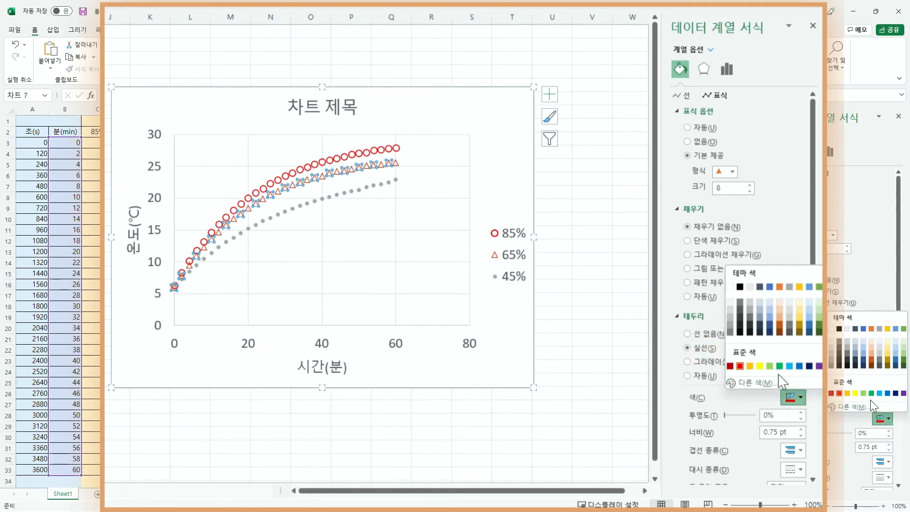
click(780, 367)
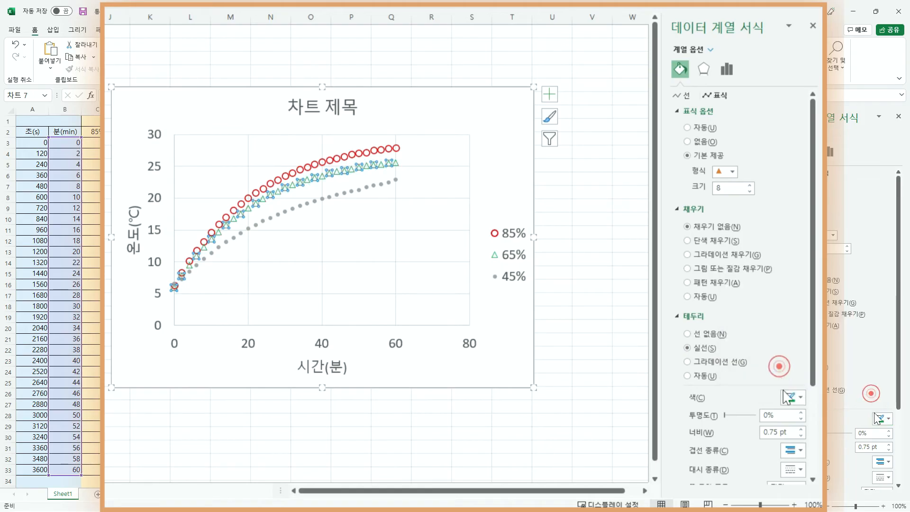
click(801, 429)
click(801, 429)
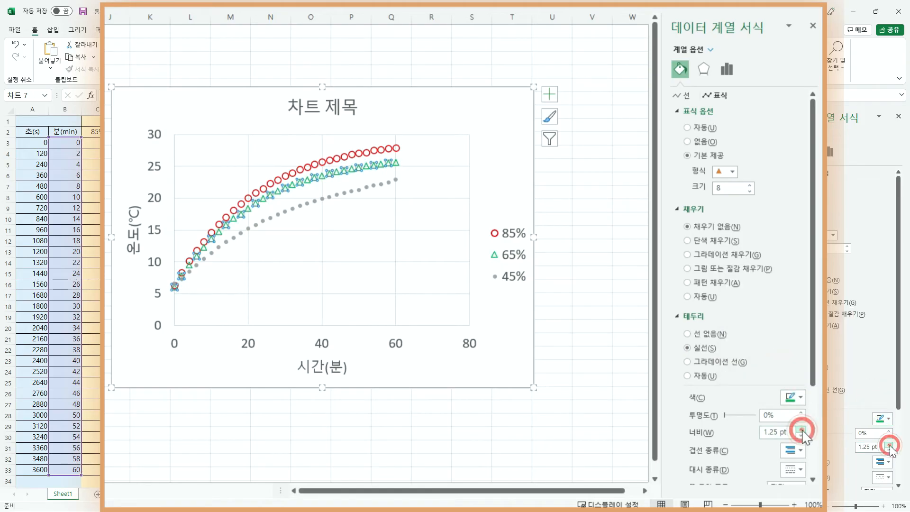
- Format the 45% series' data points with built-in square markers of size 8
click(380, 185)
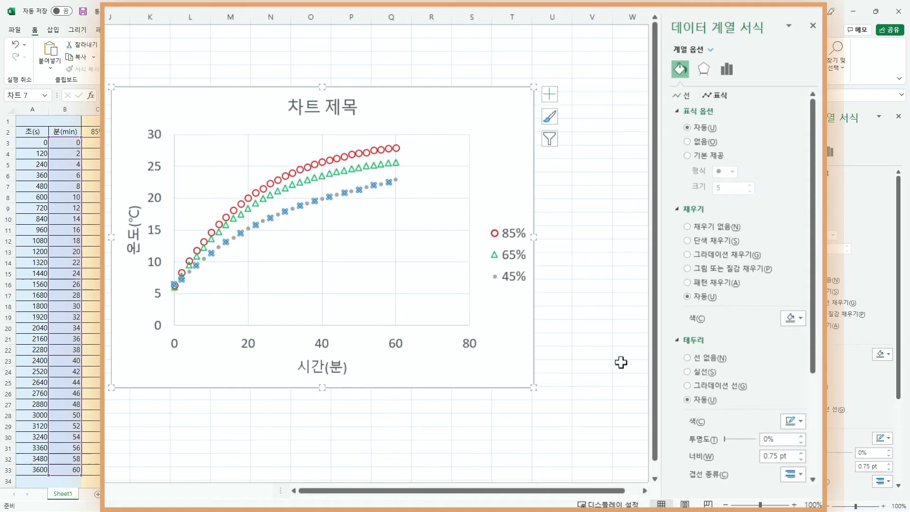
click(716, 156)
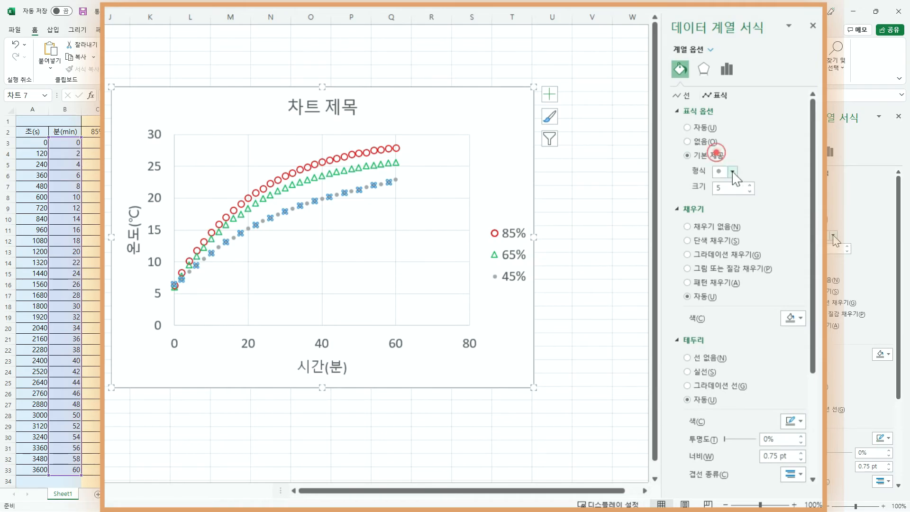
click(732, 172)
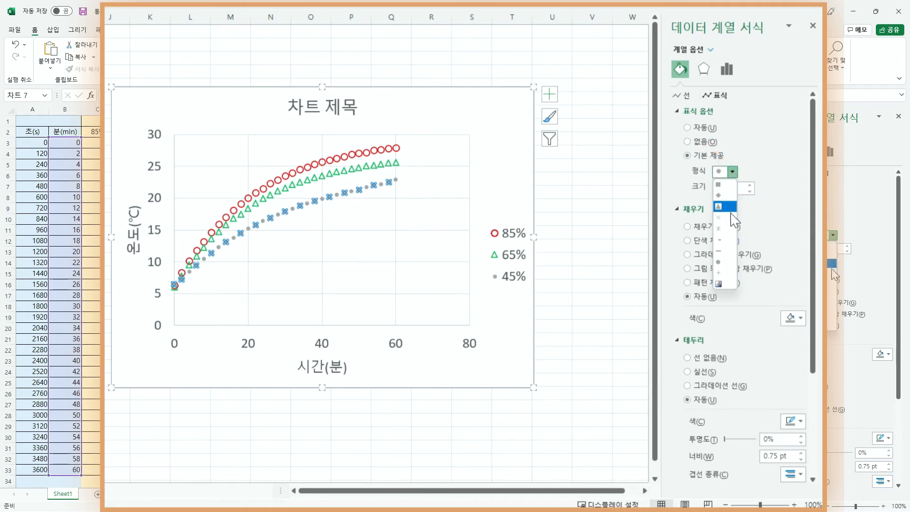
click(718, 184)
click(749, 185)
click(749, 185)
click(750, 185)
- Give the 45% series' markers no fill and a solid blue border as thick as the other series' borders
click(737, 240)
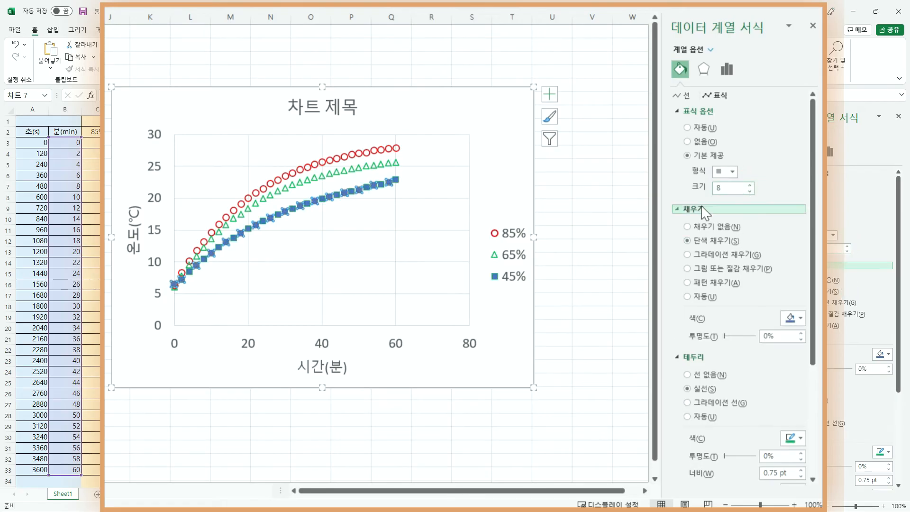
click(732, 226)
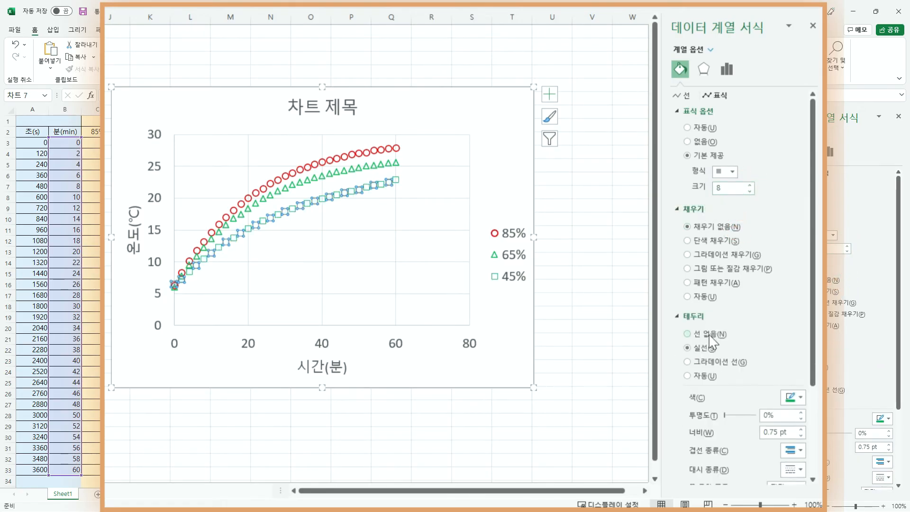
click(708, 350)
click(793, 398)
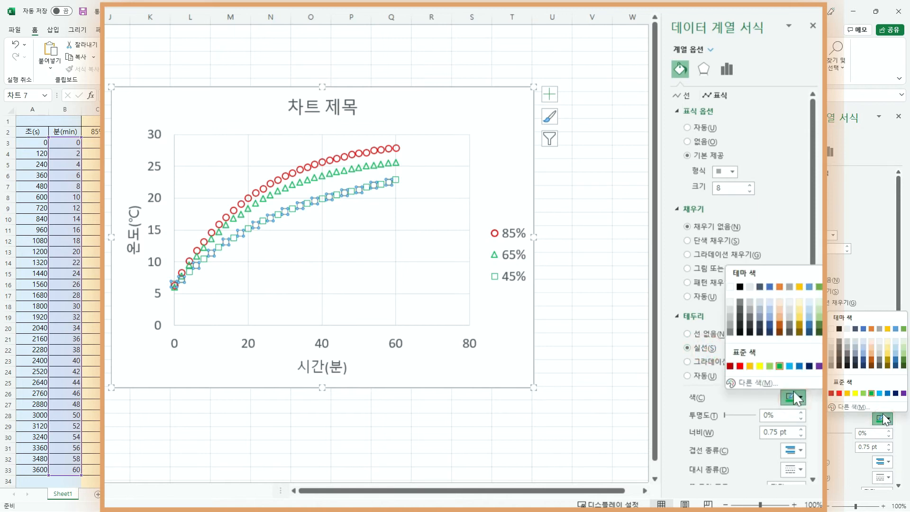
click(799, 366)
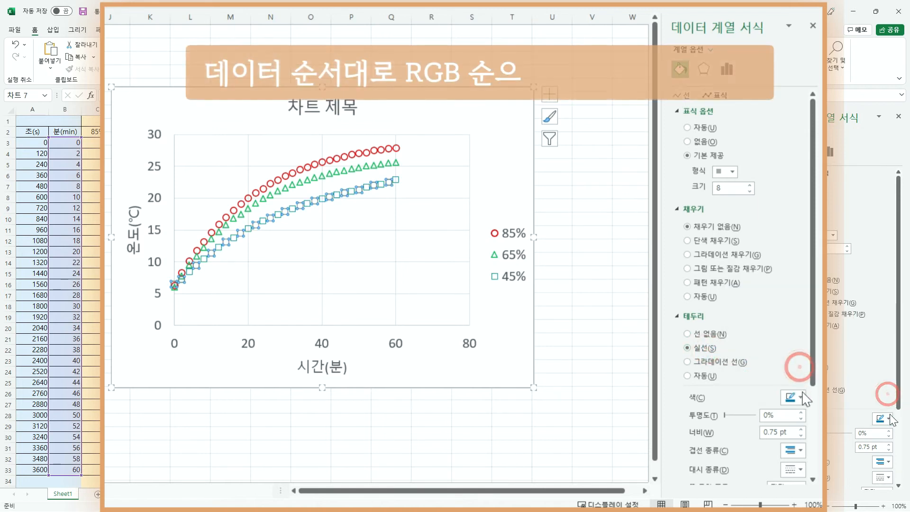
click(800, 428)
click(800, 428)
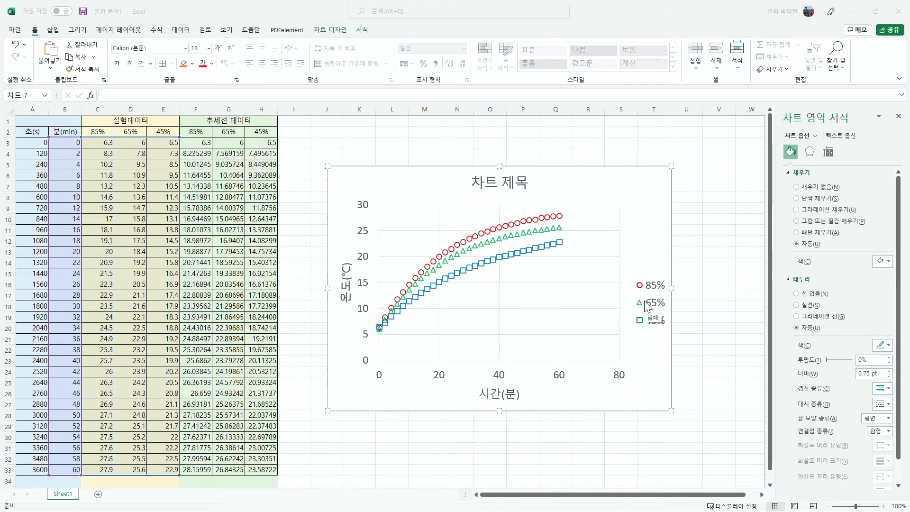
- Set the chart title to "습도에 따른 온도-시간 그래프"
click(502, 185)
click(502, 183)
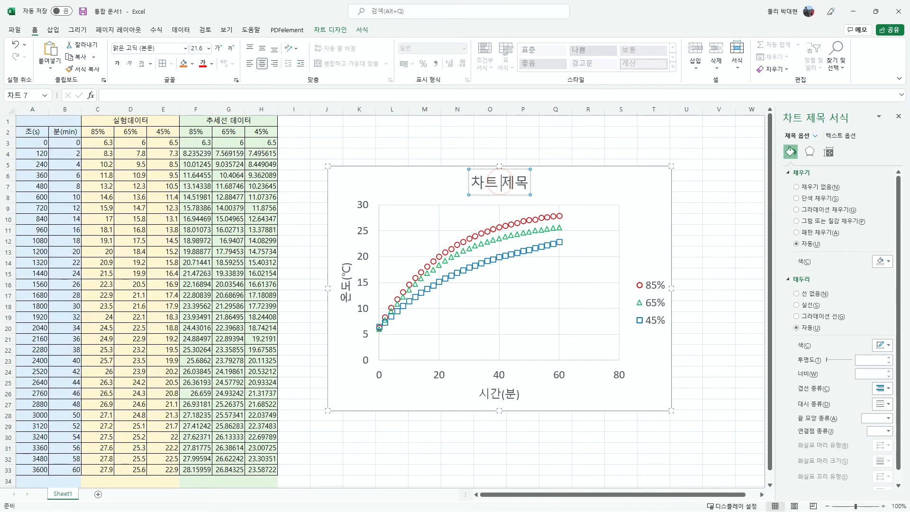
text(습도에 따른 온도-시간 그래프)
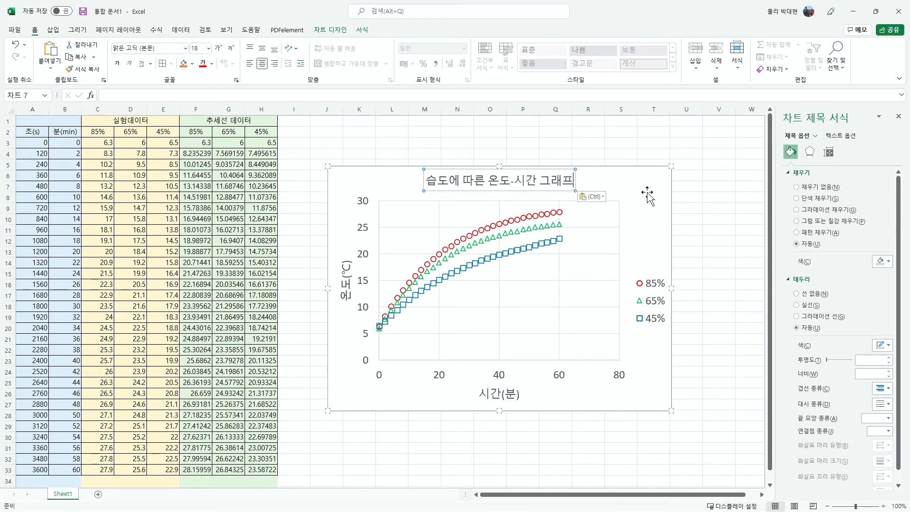
- Set the maximum bound of the horizontal time axis to 60
click(569, 375)
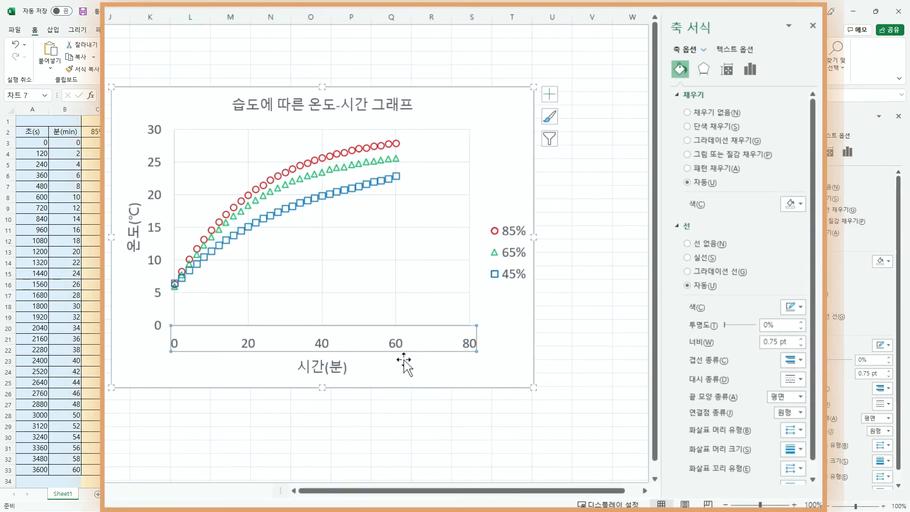
right_click(314, 335)
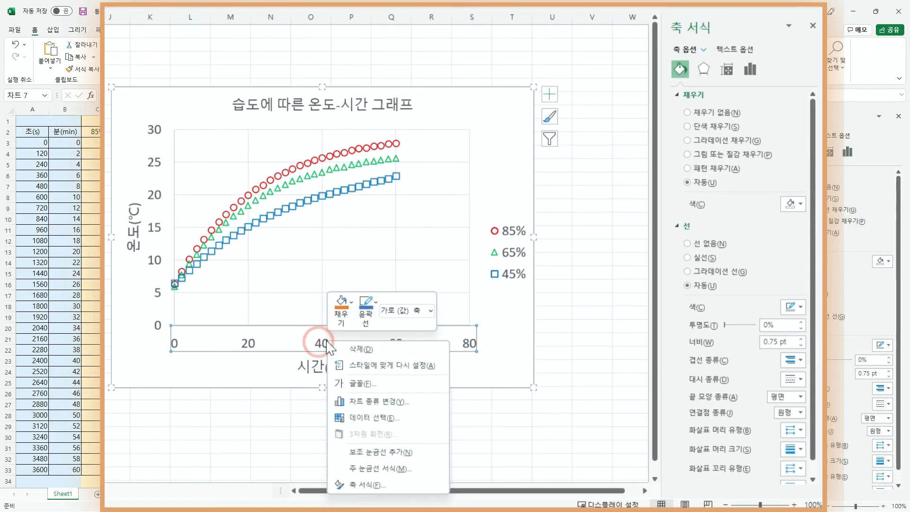
click(366, 483)
click(749, 69)
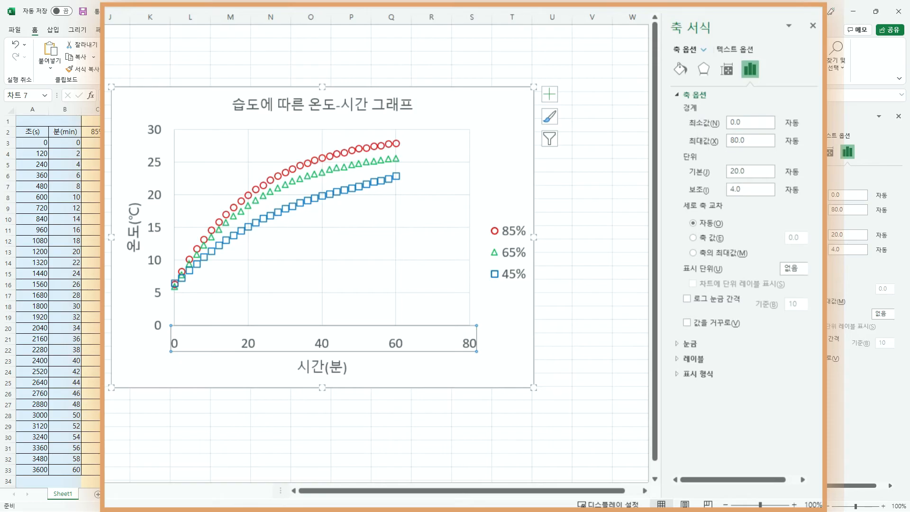
double_click(741, 140)
text(60)
key(Return)
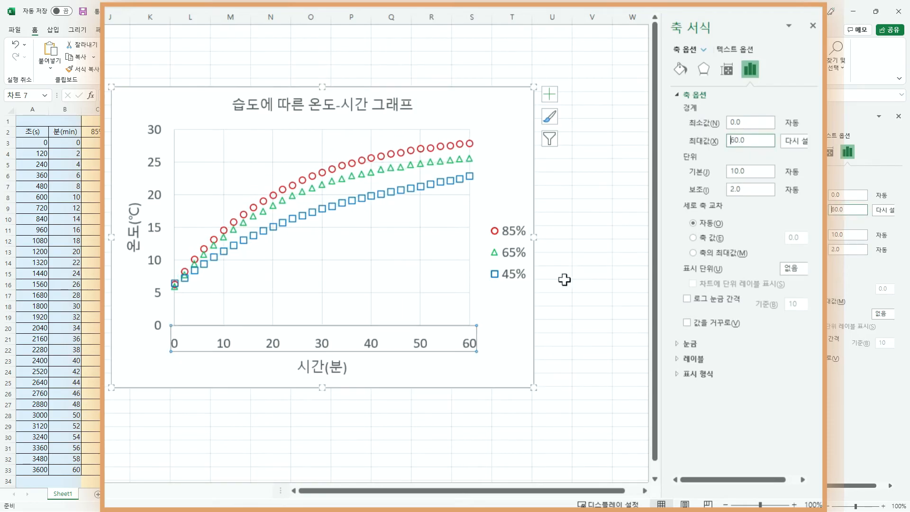
click(509, 345)
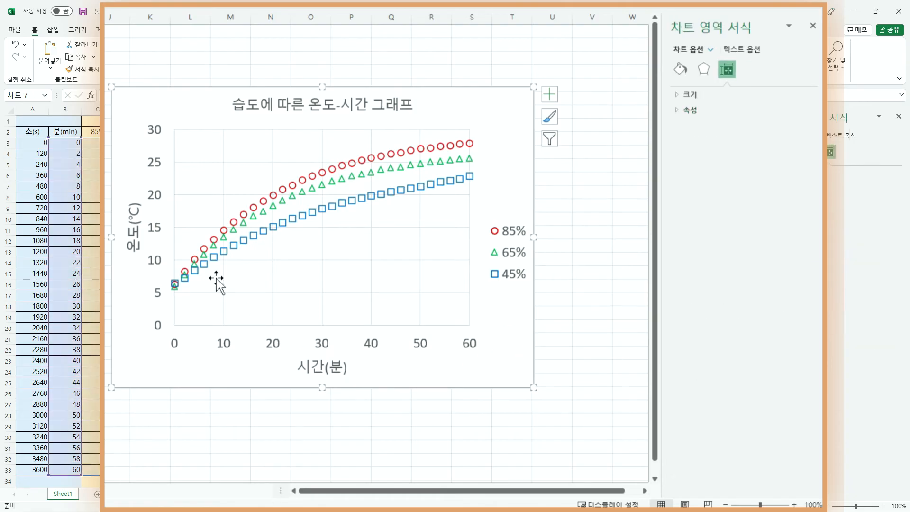
- Fix the vertical temperature axis bounds at a minimum of 0 and a maximum of 30
click(156, 227)
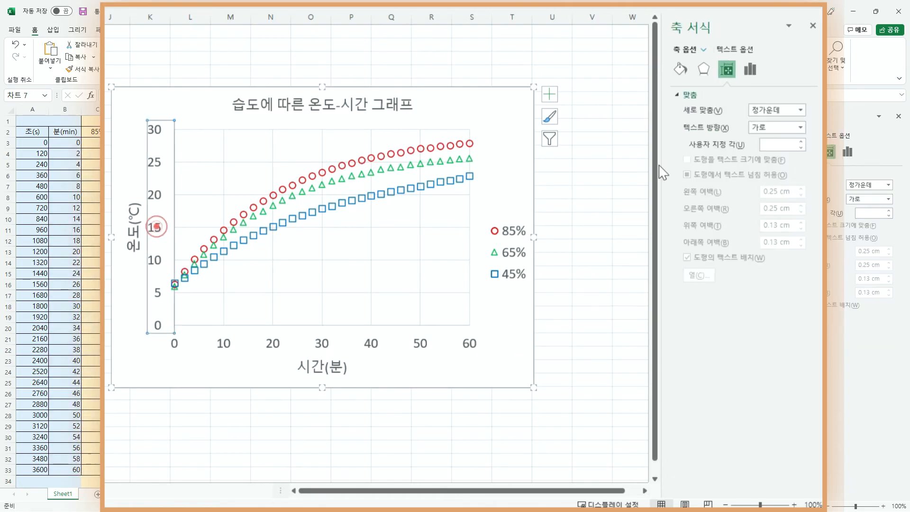
click(749, 69)
click(696, 96)
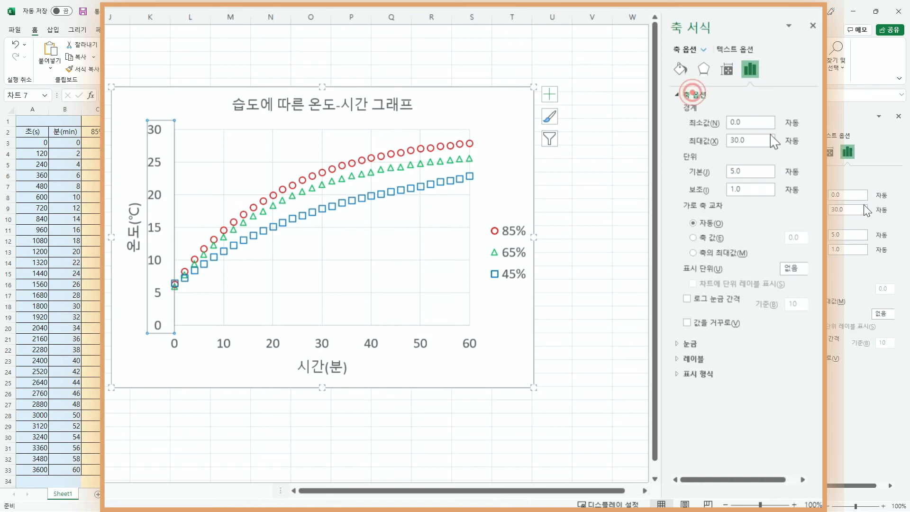
click(753, 139)
drag(753, 139, 719, 143)
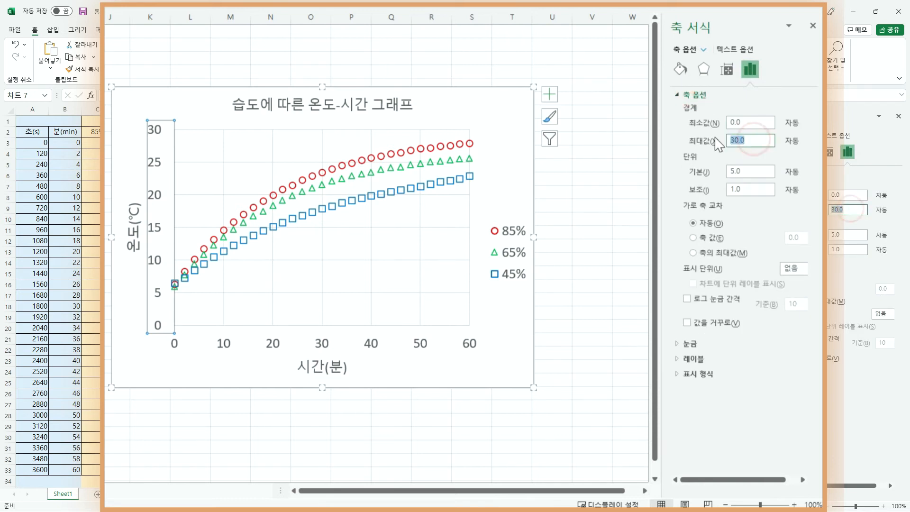
text(30)
key(Return)
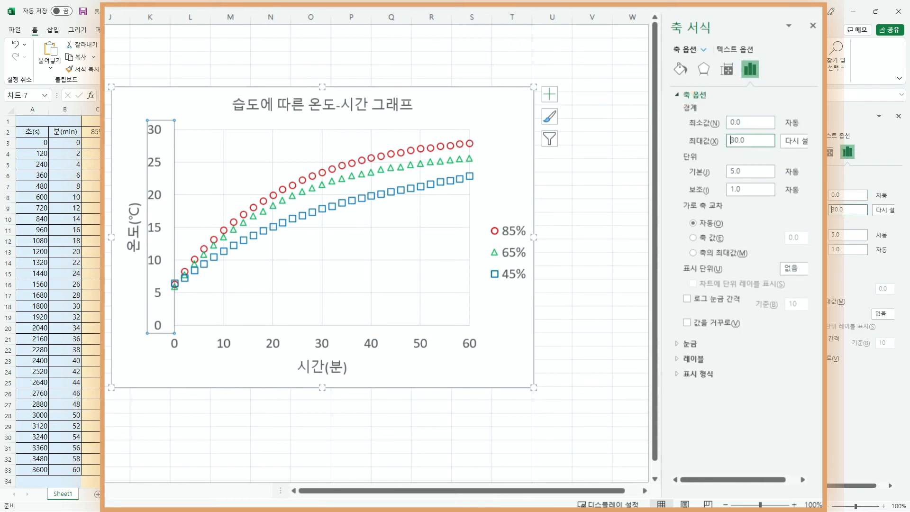
click(733, 123)
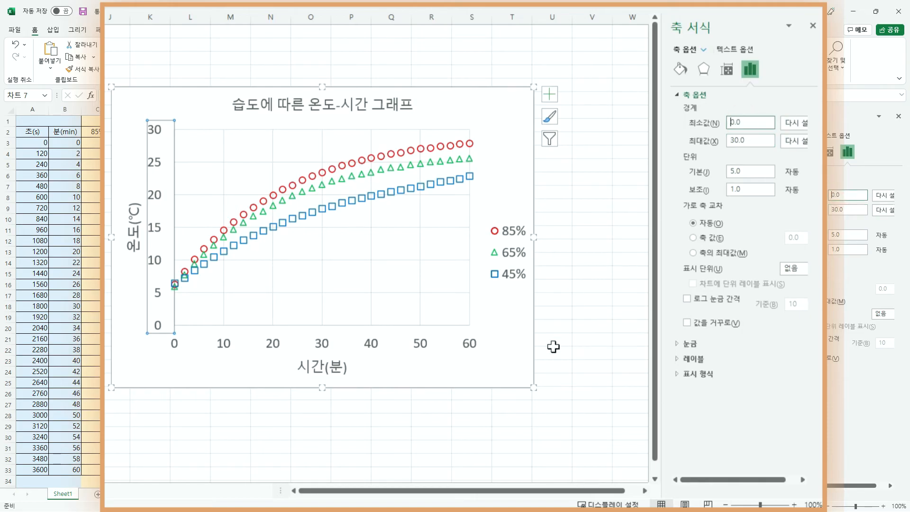
- Give the horizontal axis a solid black line one increment thicker than the default width
right_click(334, 341)
click(372, 495)
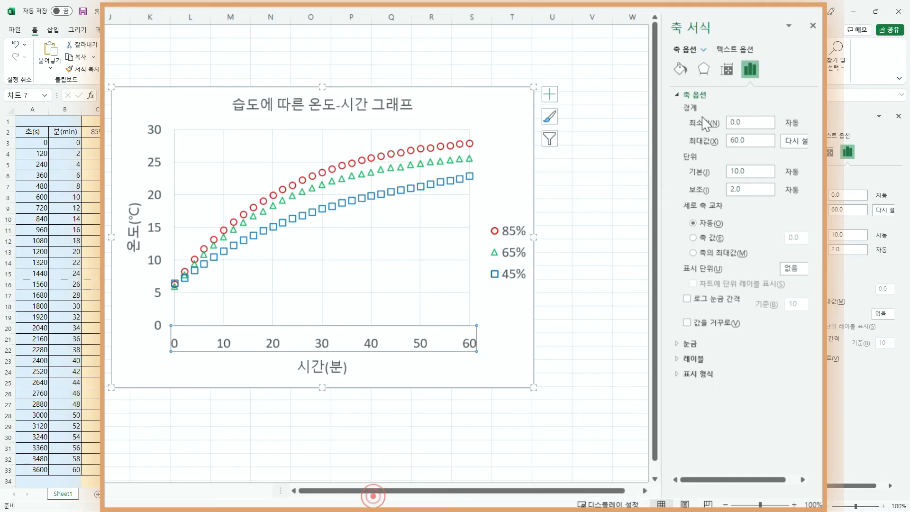
click(680, 70)
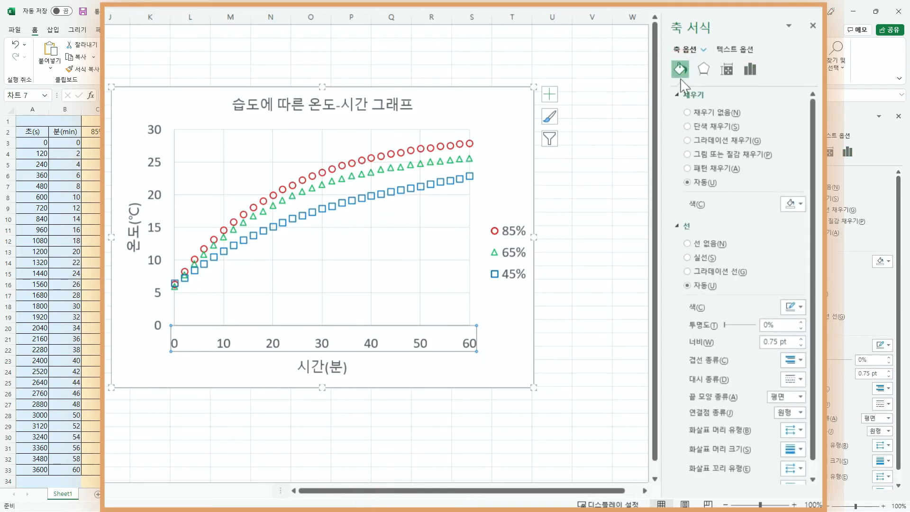
click(707, 258)
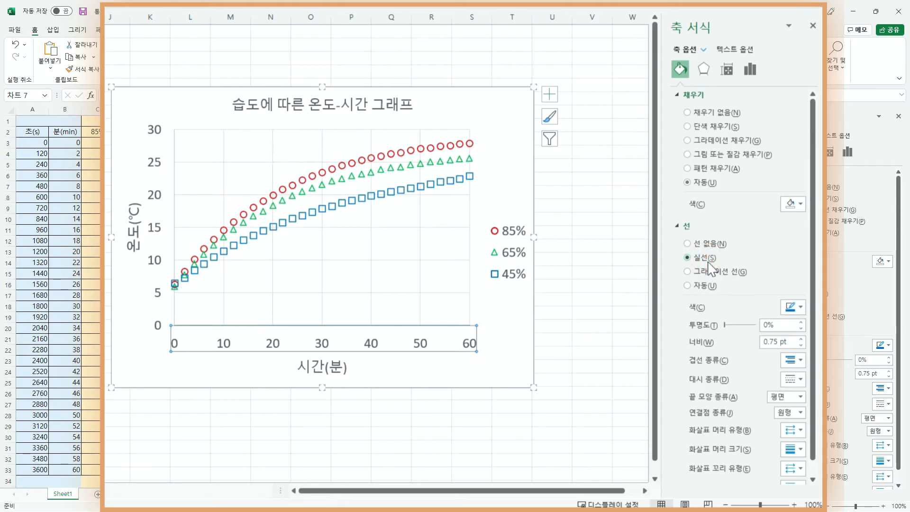
click(800, 308)
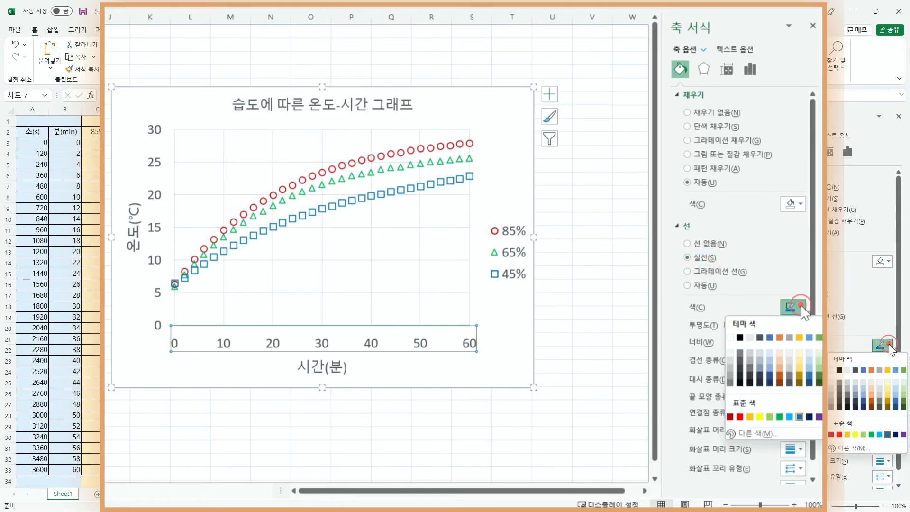
click(741, 338)
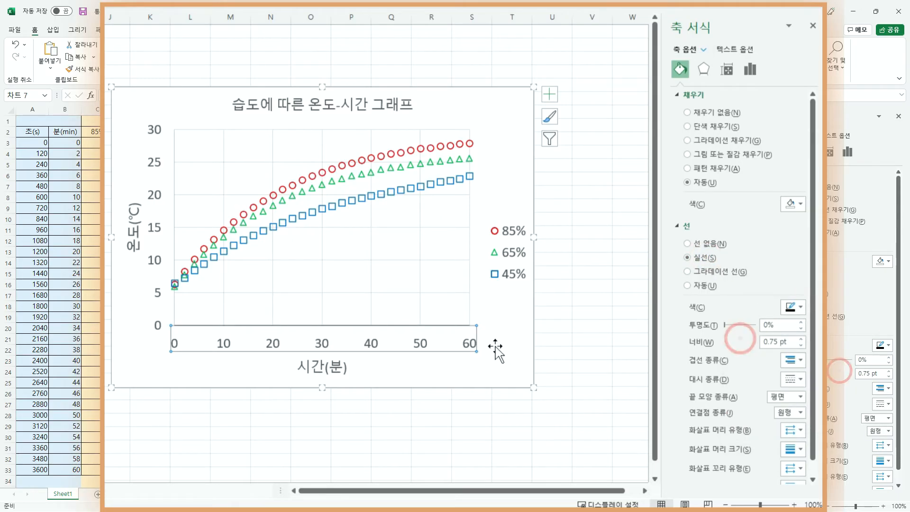
click(802, 340)
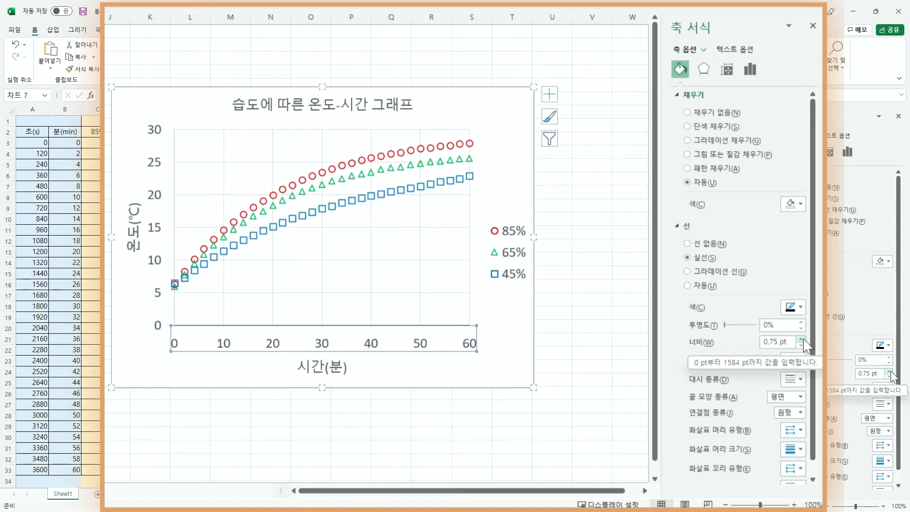
click(504, 372)
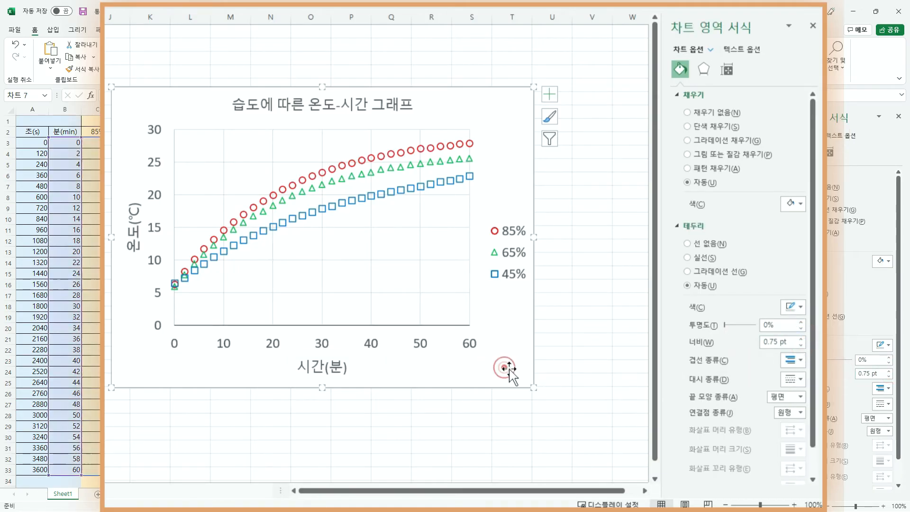
- Give the vertical axis a solid black line 1 pt wide
click(154, 246)
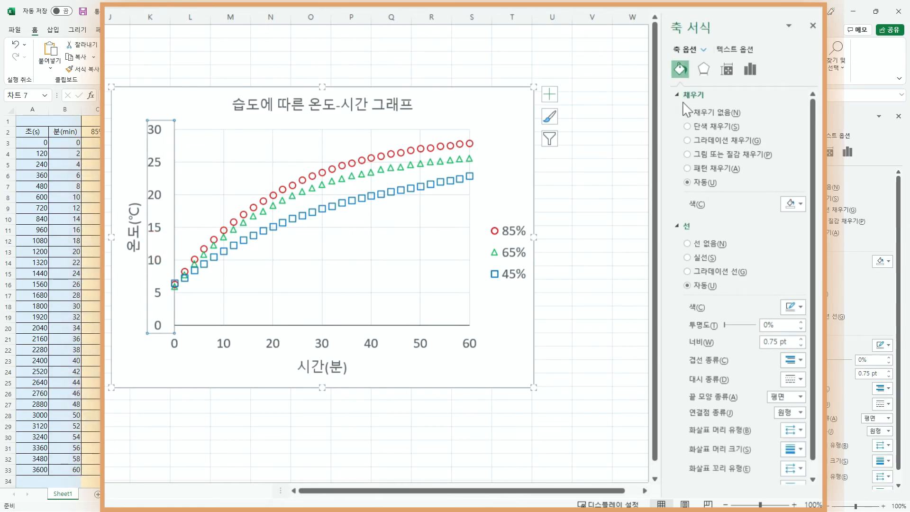
click(699, 257)
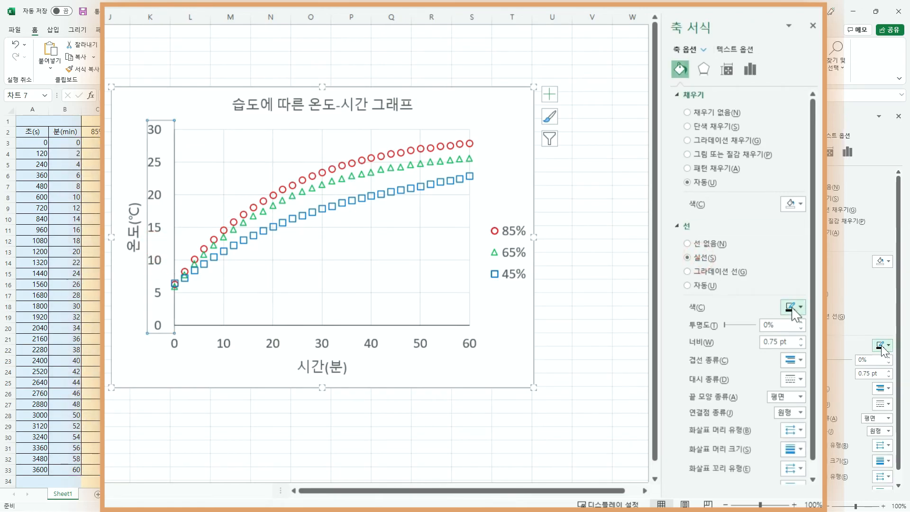
click(801, 338)
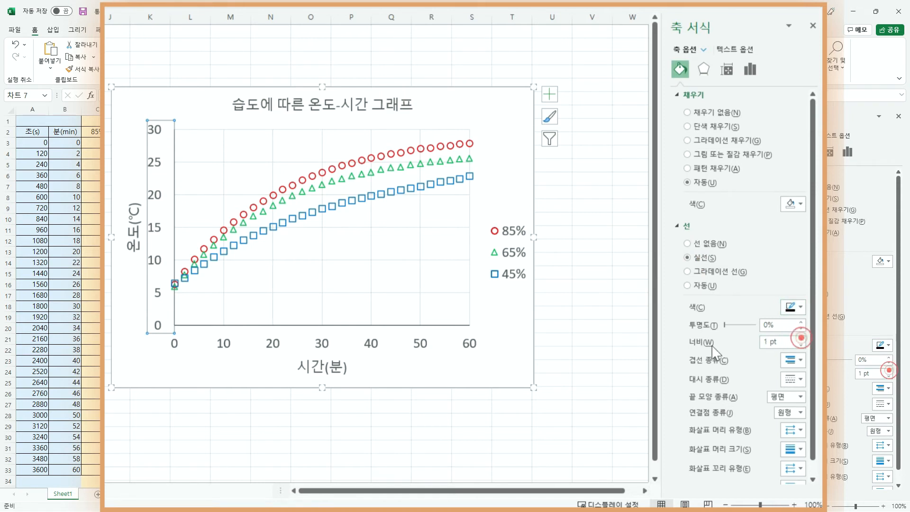
click(519, 372)
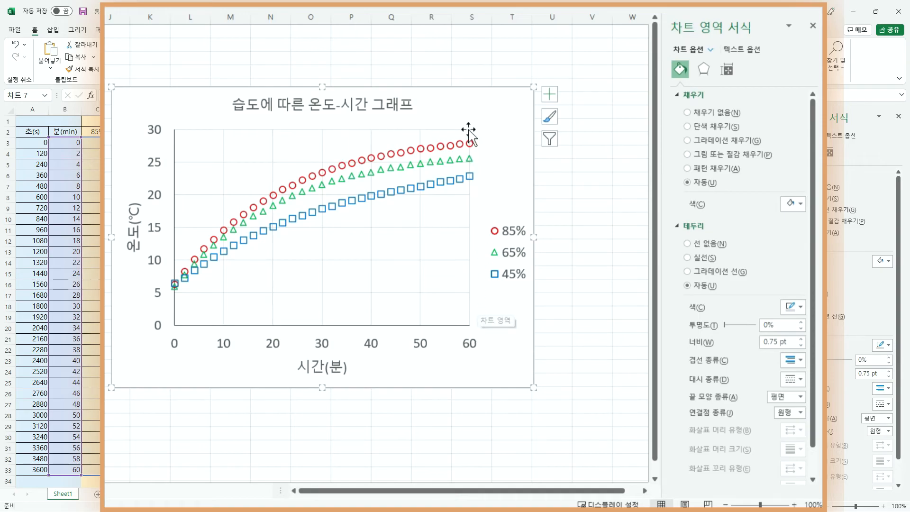
- Format the chart's plot area with no fill and a solid black border 1 pt wide
click(396, 244)
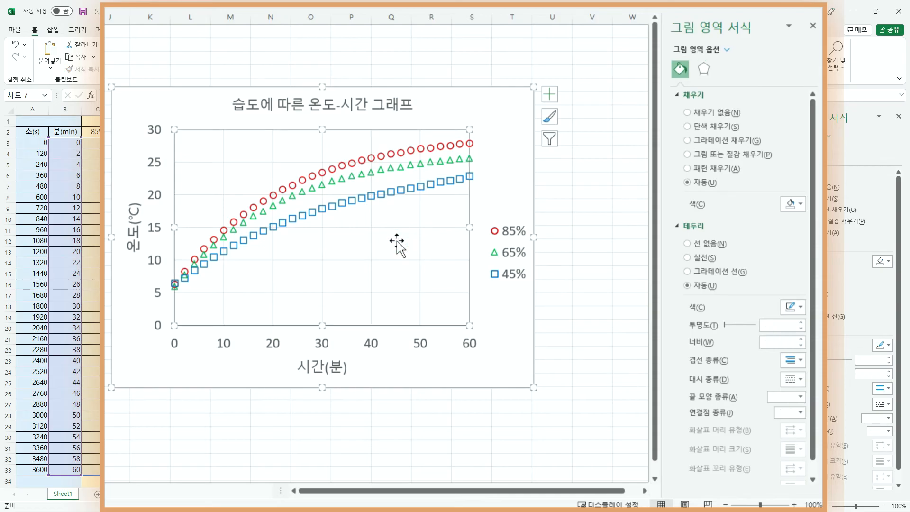
right_click(397, 243)
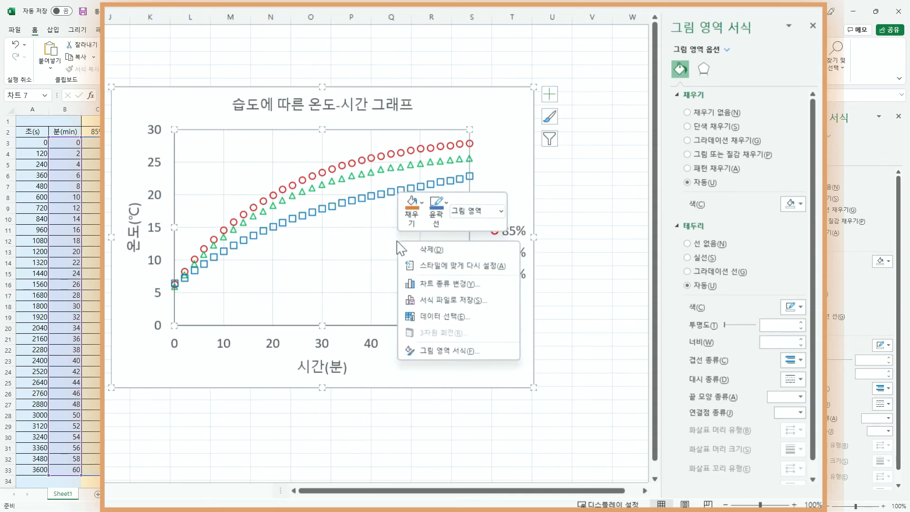
click(438, 351)
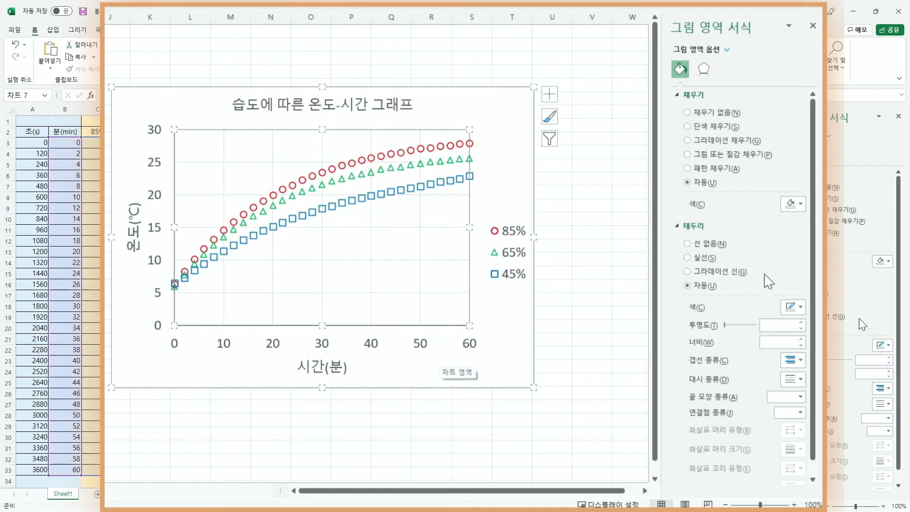
click(724, 113)
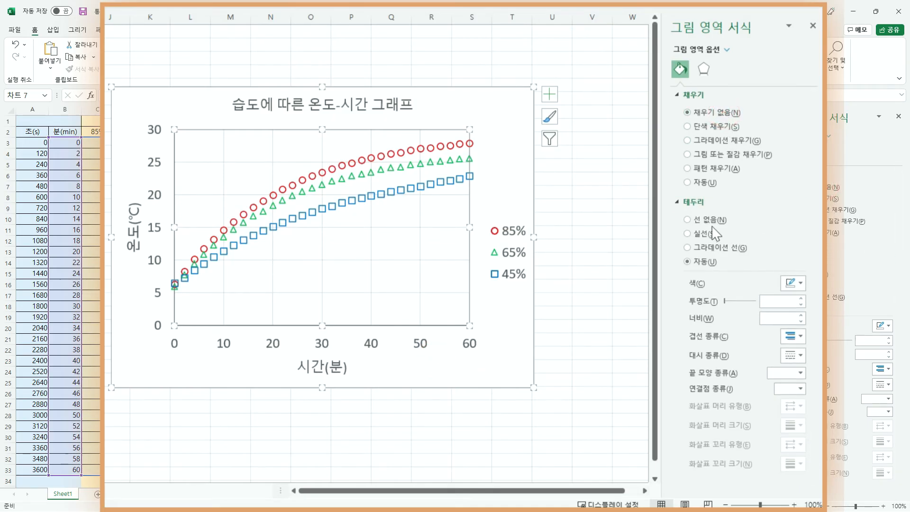
click(710, 237)
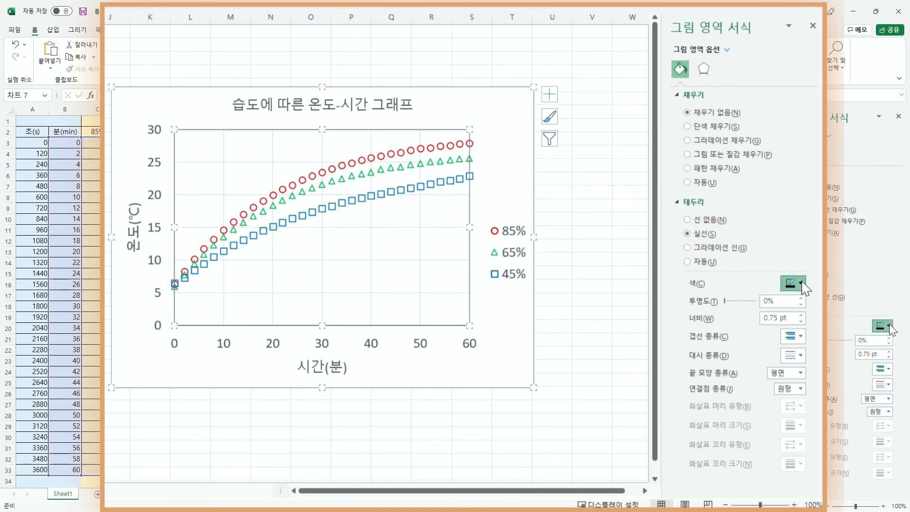
click(792, 283)
click(740, 314)
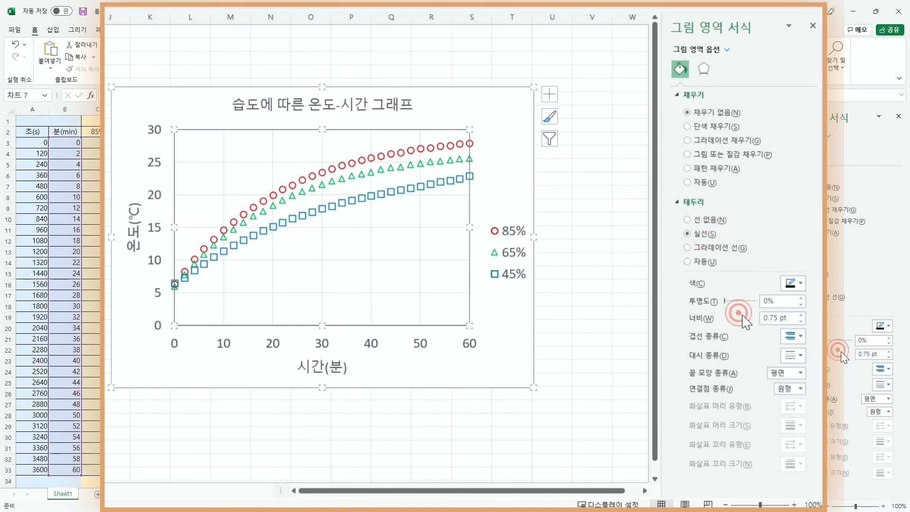
click(800, 313)
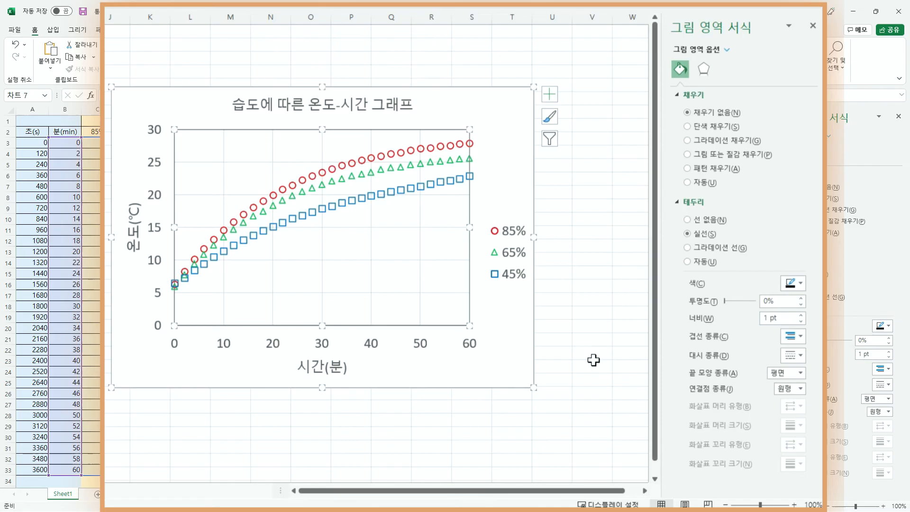
click(515, 358)
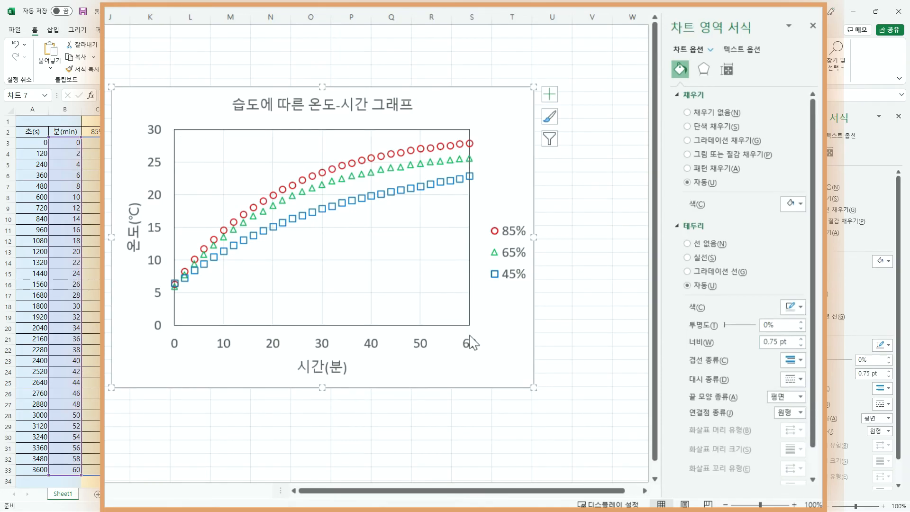
- Delete the horizontal and vertical major gridlines from the chart
click(273, 166)
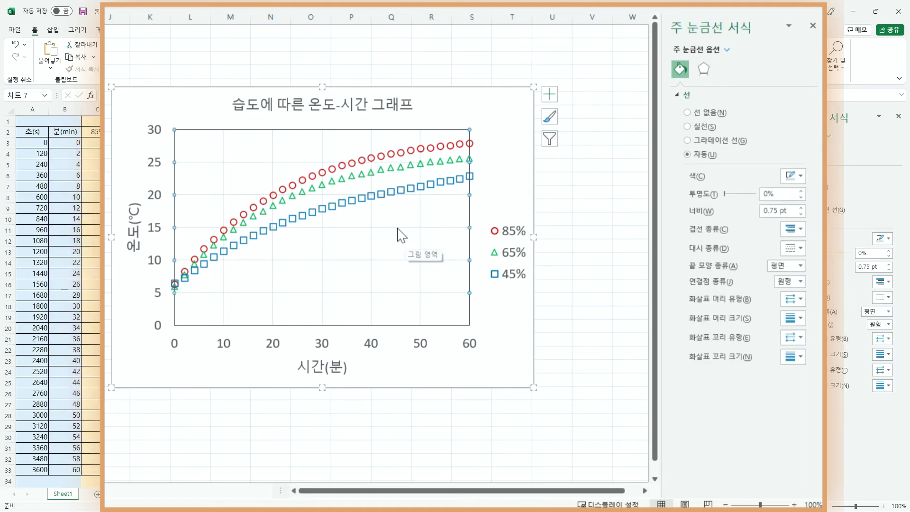
key(Escape)
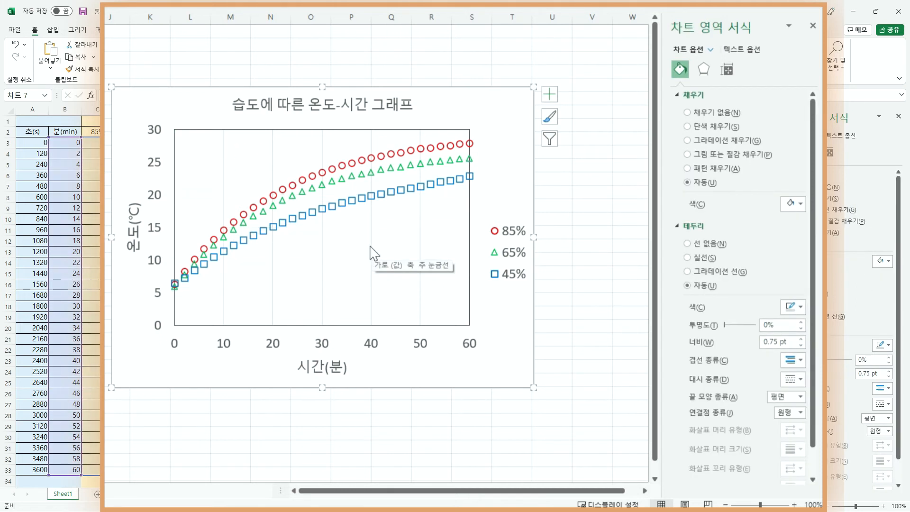
click(370, 247)
key(Escape)
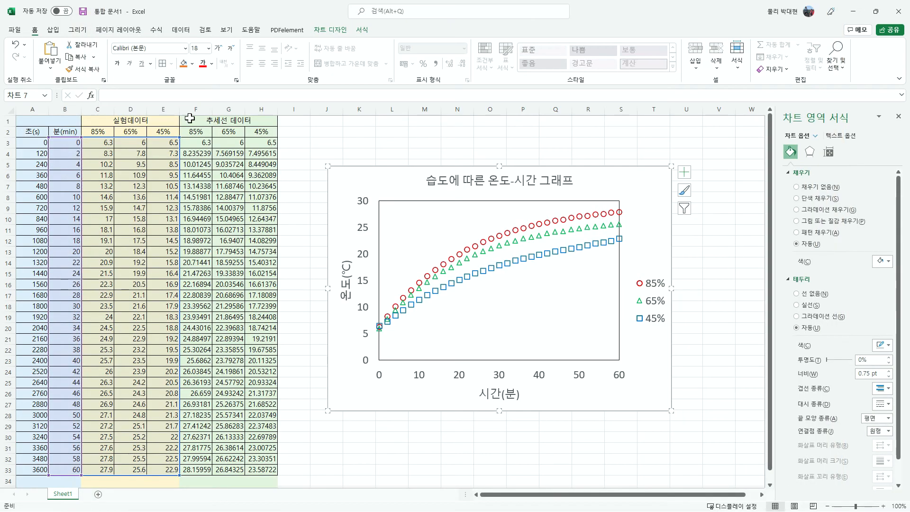
- Set the font of the whole chart to Times New Roman and its text colour to black
click(185, 47)
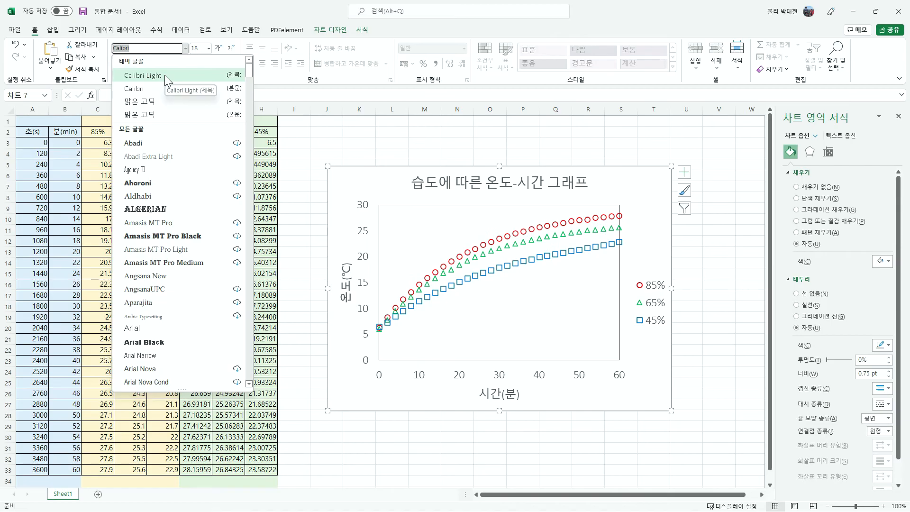
drag(249, 67, 249, 315)
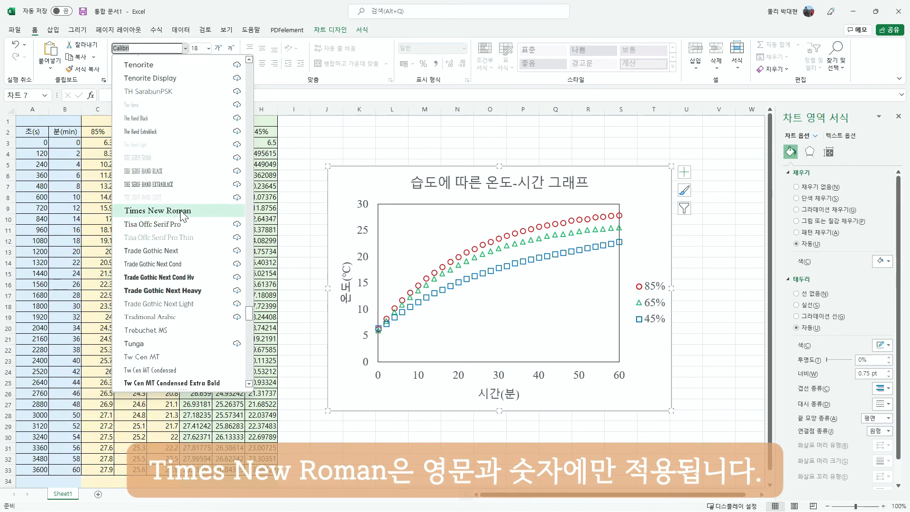
click(156, 203)
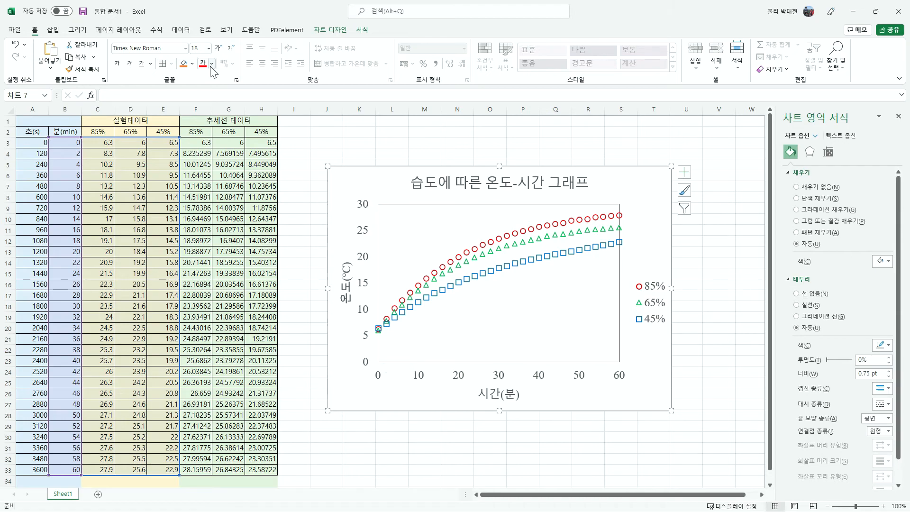
click(383, 180)
click(212, 63)
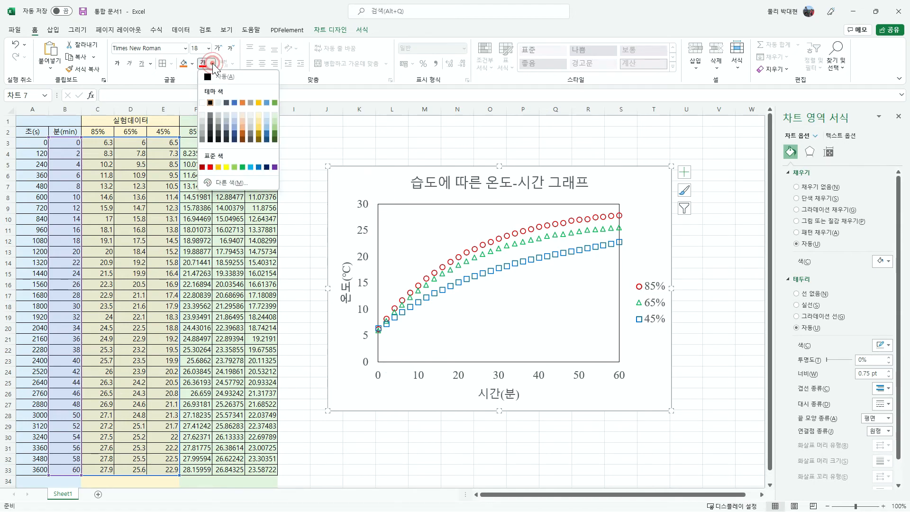
click(210, 103)
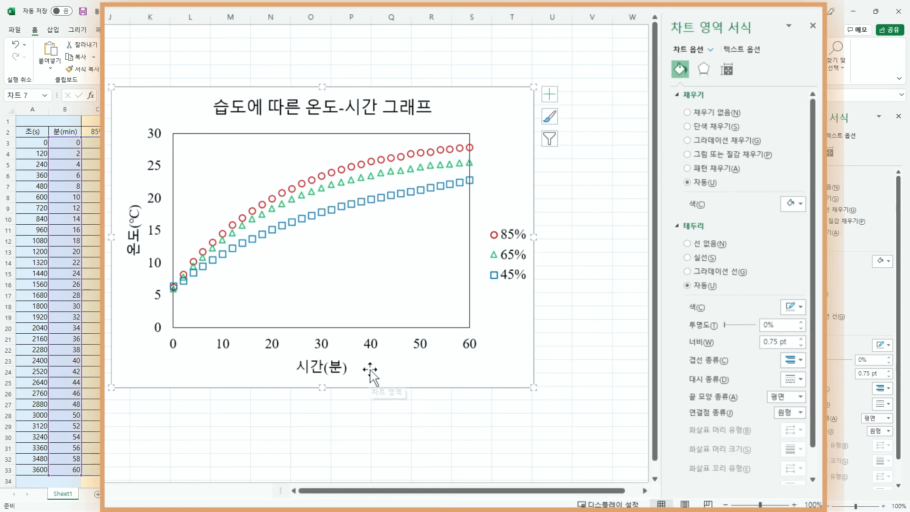
- Set both the major and minor tick marks of the horizontal time axis to outside (바깥쪽)
click(325, 349)
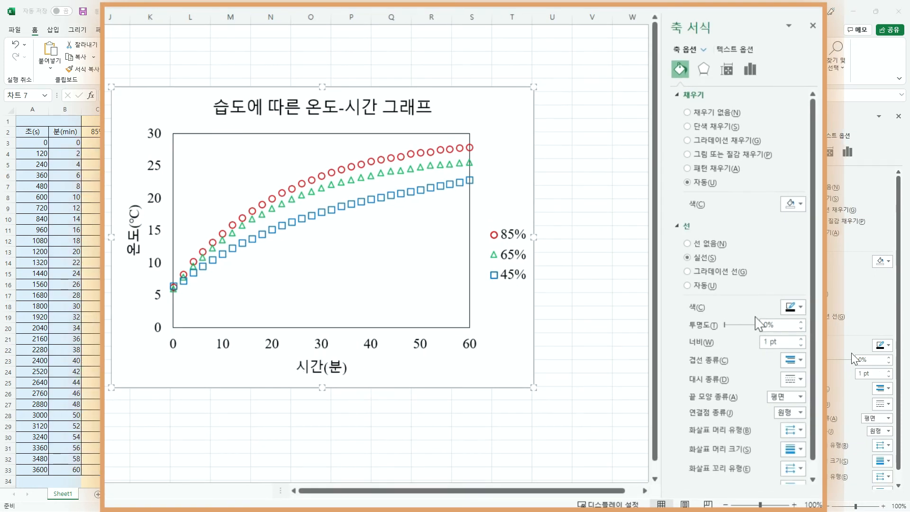
click(373, 347)
right_click(372, 348)
click(408, 489)
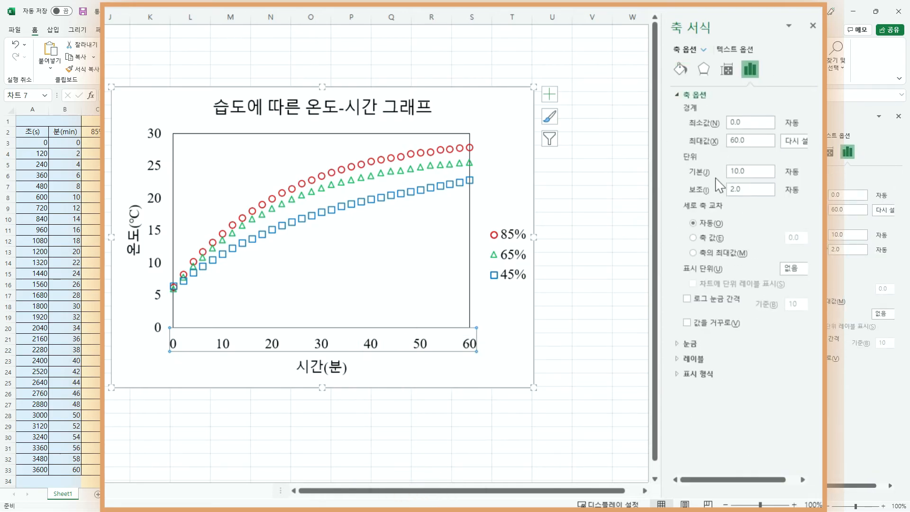
click(691, 343)
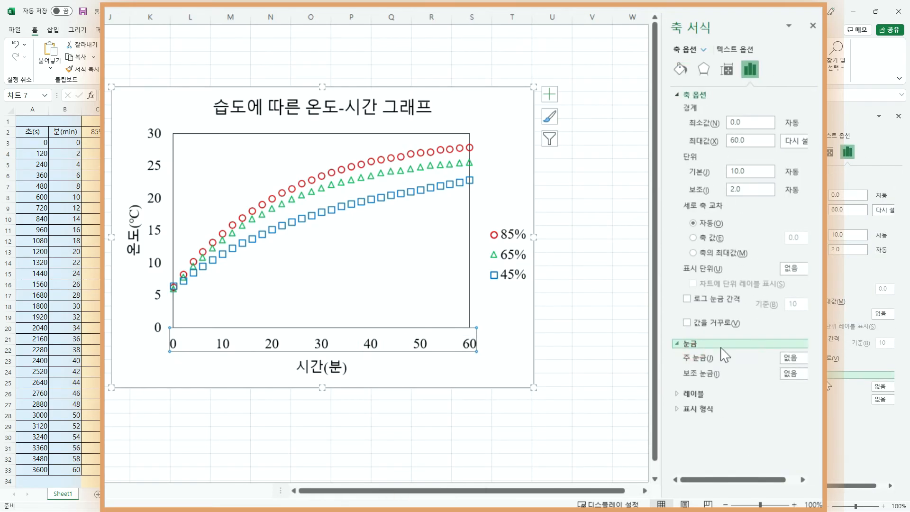
click(786, 479)
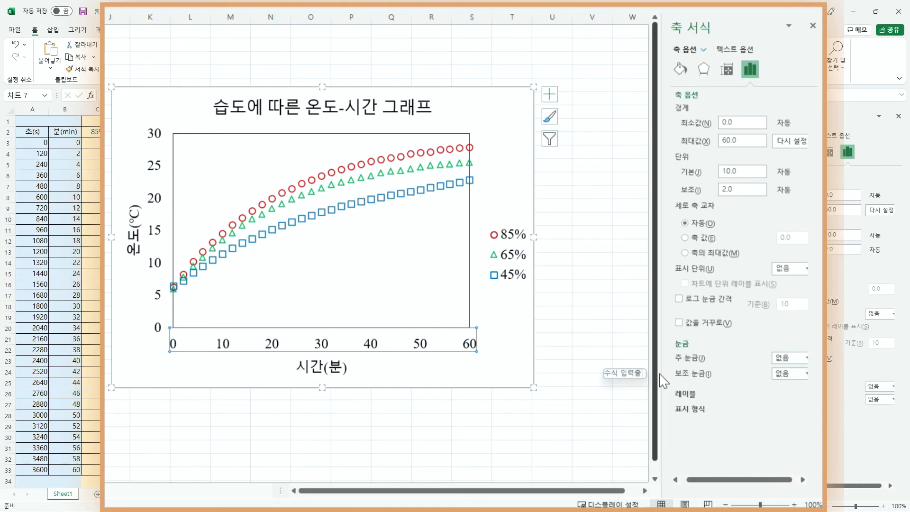
drag(659, 372, 615, 372)
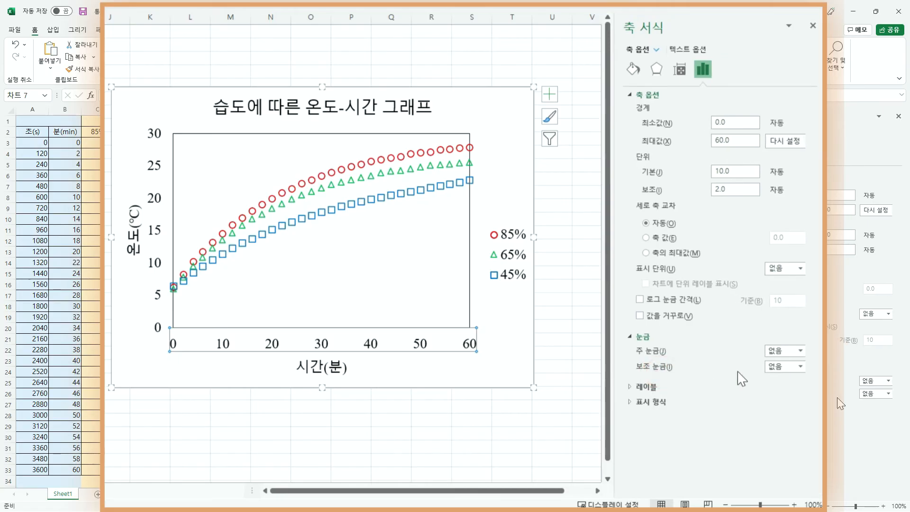
click(800, 351)
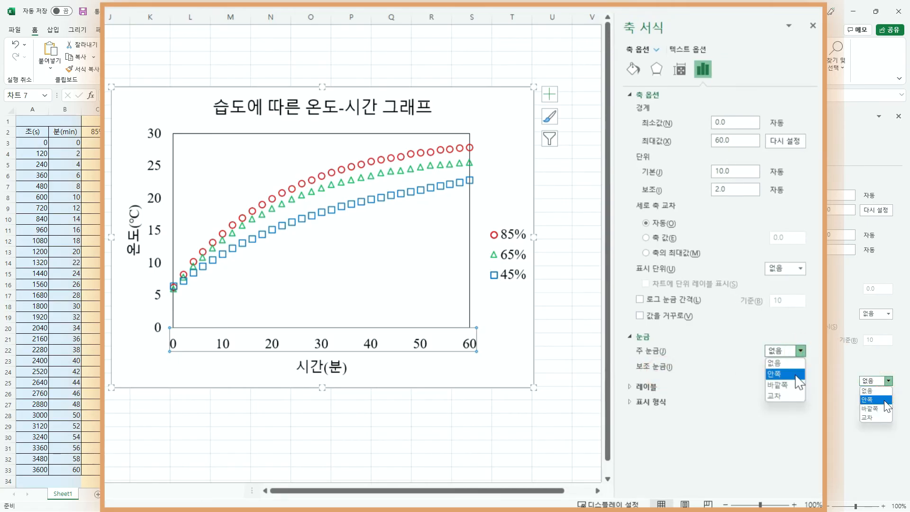
click(798, 386)
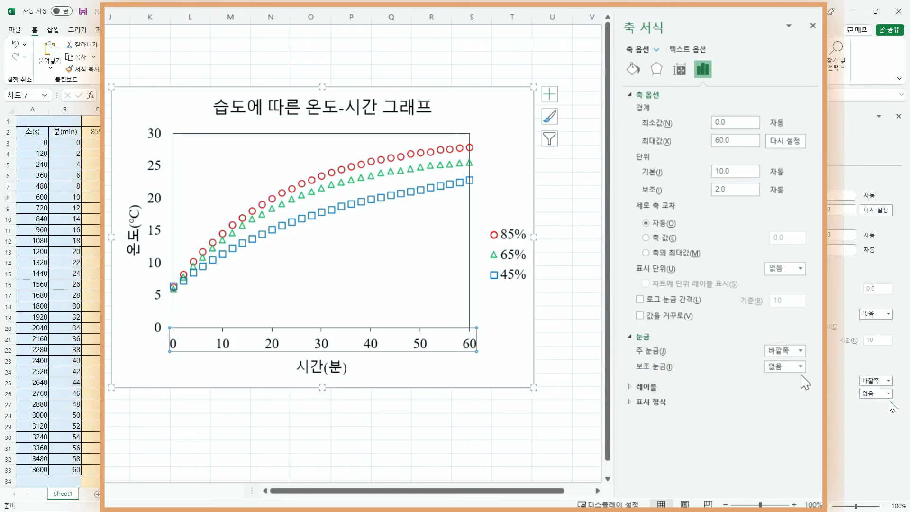
click(801, 367)
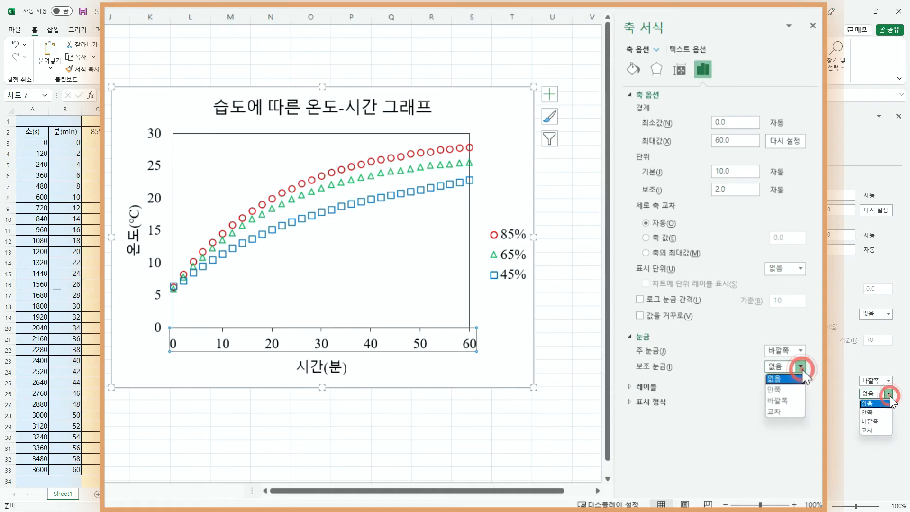
click(798, 401)
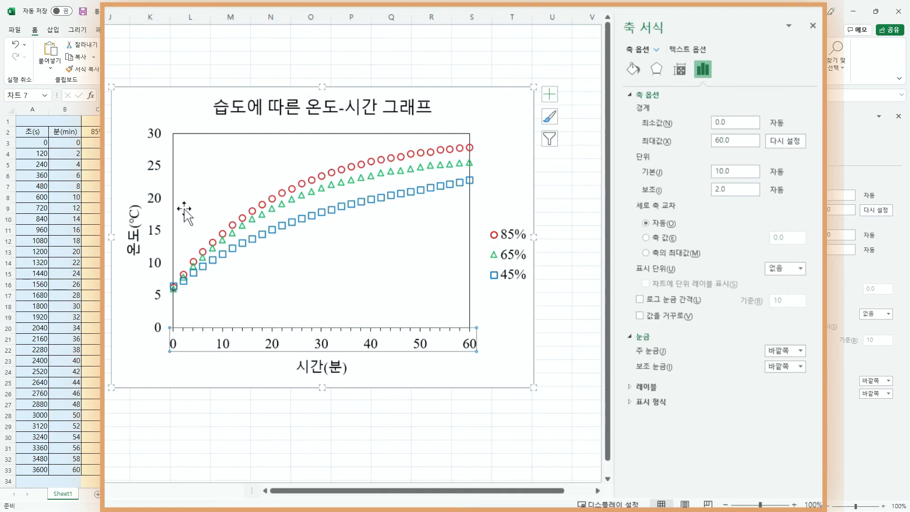
- Set both the major and minor tick marks of the vertical temperature axis to outside (바깥쪽), then deselect the chart
click(162, 230)
click(790, 350)
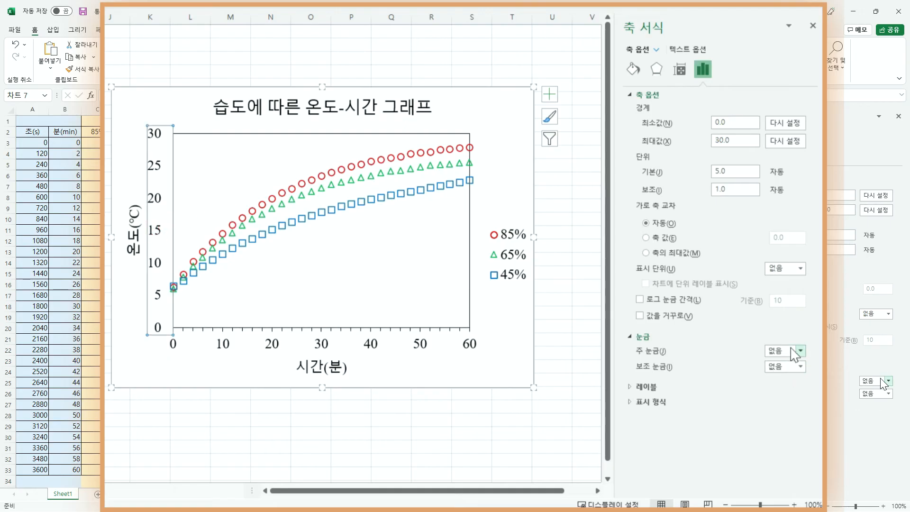
click(792, 383)
click(799, 367)
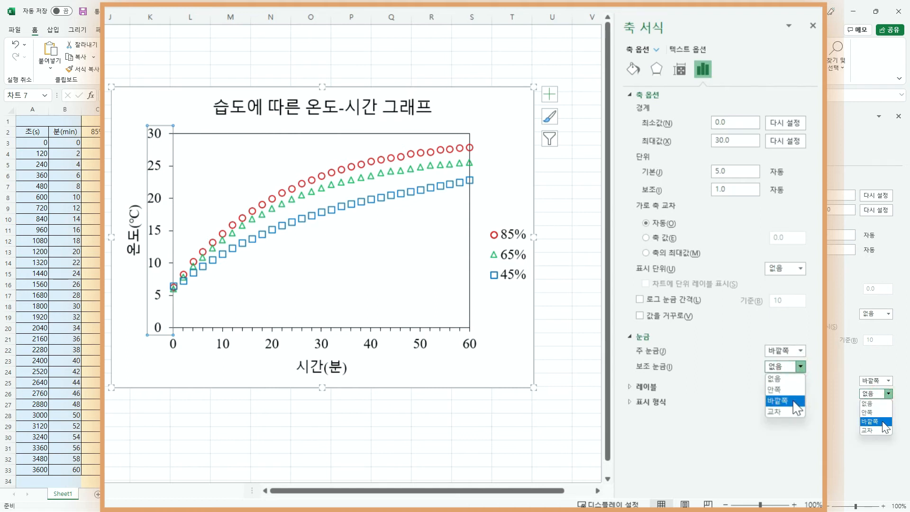
click(792, 399)
click(511, 433)
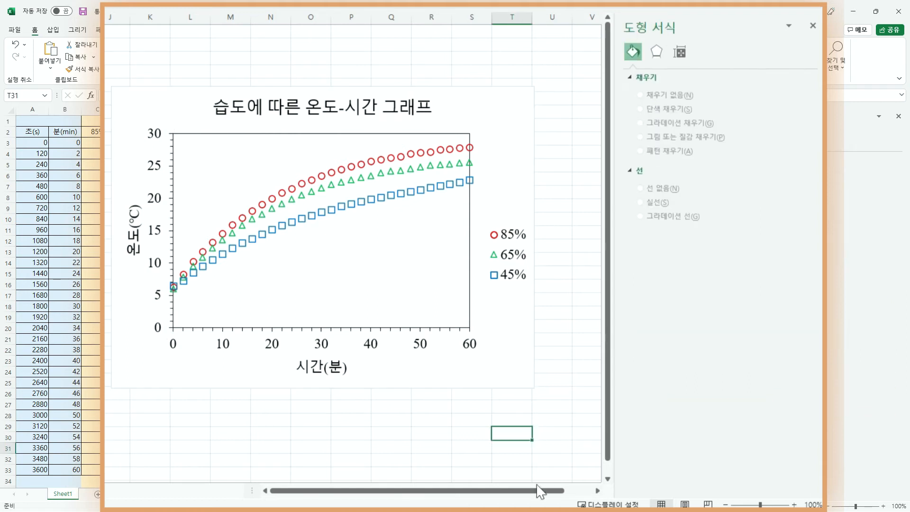
click(415, 433)
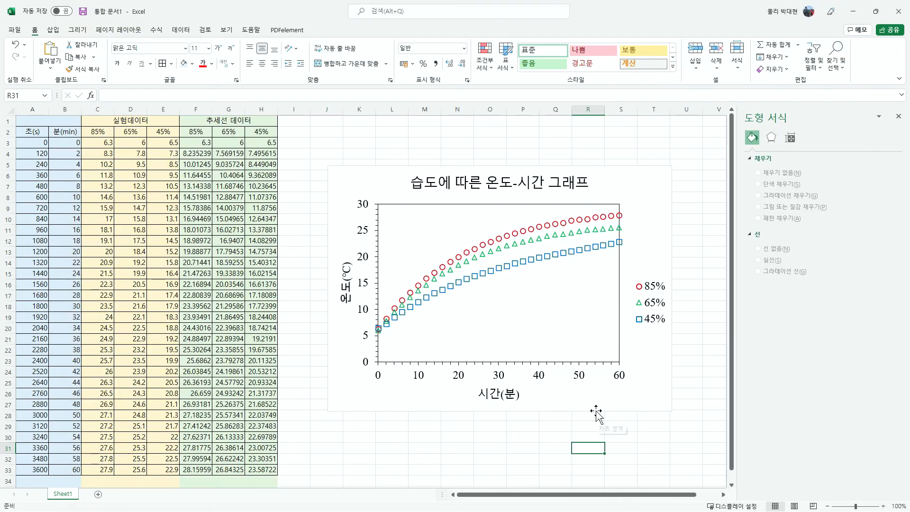
- Move the legend into the empty lower-right part of the plot area and widen the plot area towards the chart's right edge
click(656, 323)
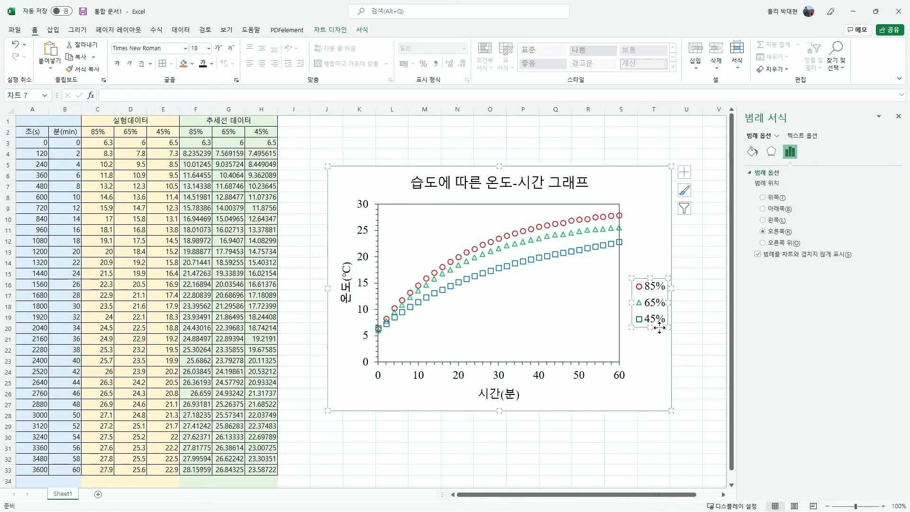
drag(655, 327, 593, 340)
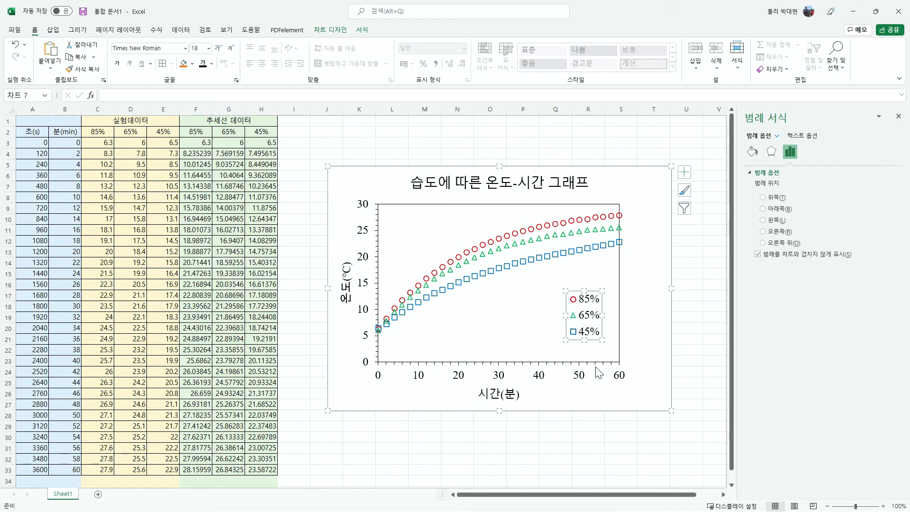
click(608, 355)
drag(618, 283, 653, 283)
- Shift the legend closer to the plot's right border and reshape it into a wide, low box with its entries in one row
click(602, 321)
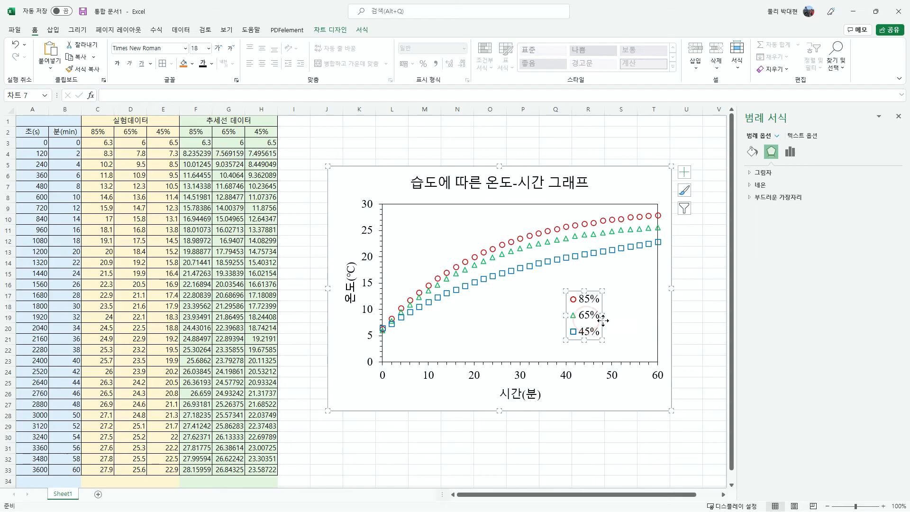
mouse_move(602, 321)
mouse_down()
mouse_move(634, 328)
mouse_move(636, 318)
mouse_up()
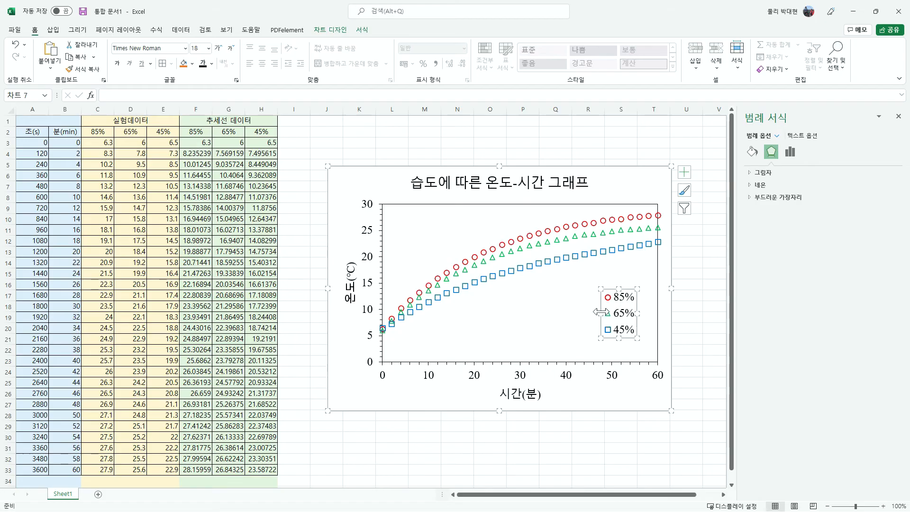
drag(600, 312, 514, 314)
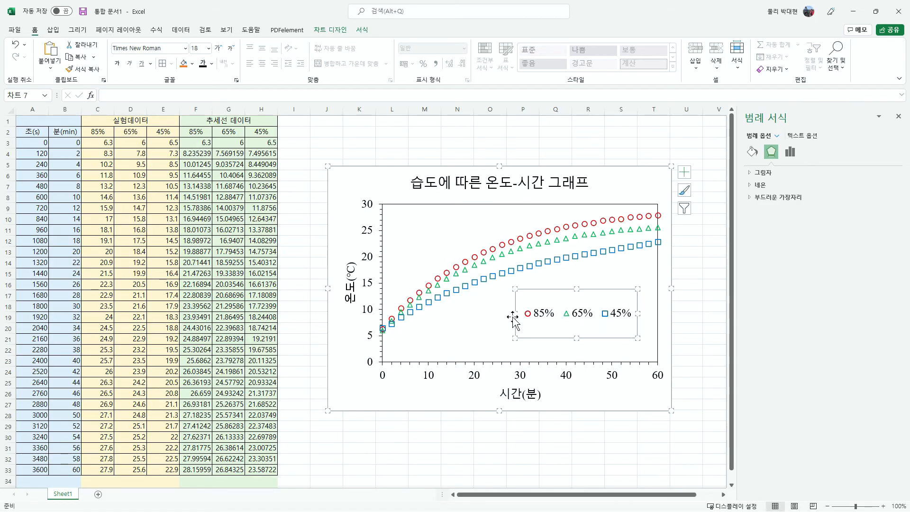
drag(578, 337, 598, 334)
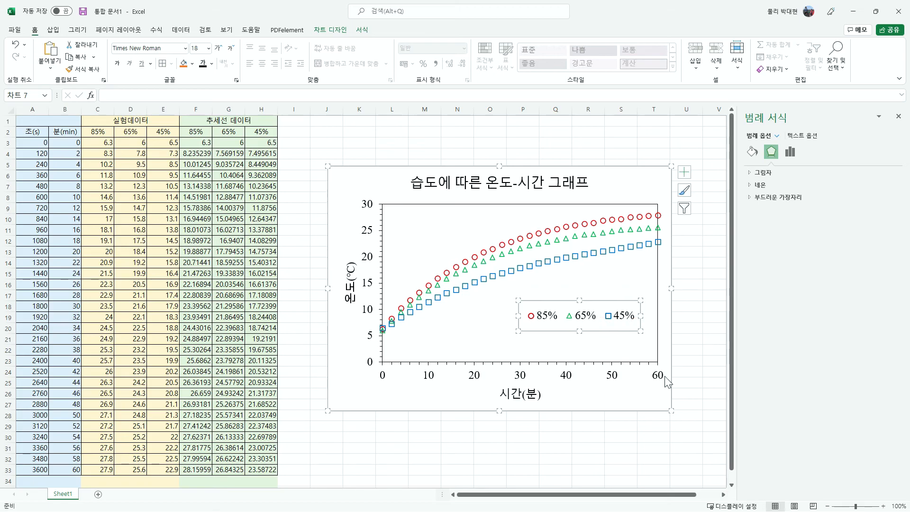
click(416, 396)
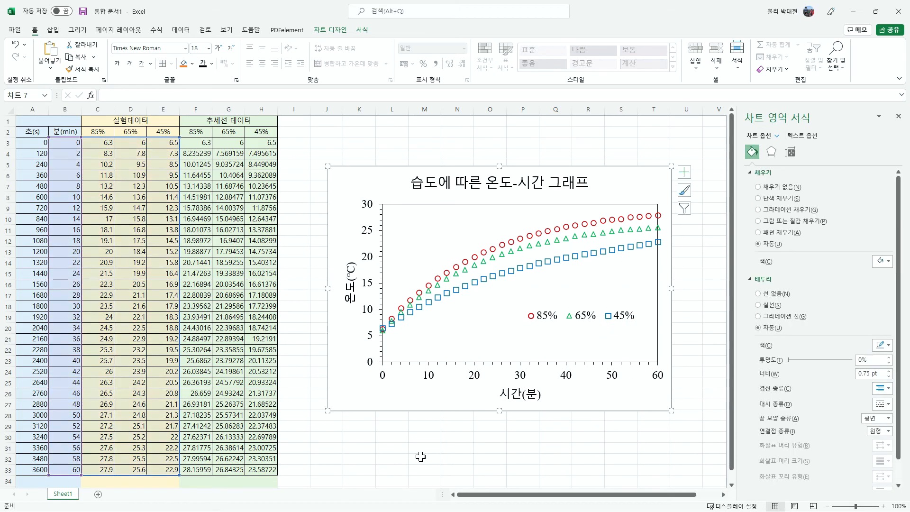
click(412, 457)
click(415, 406)
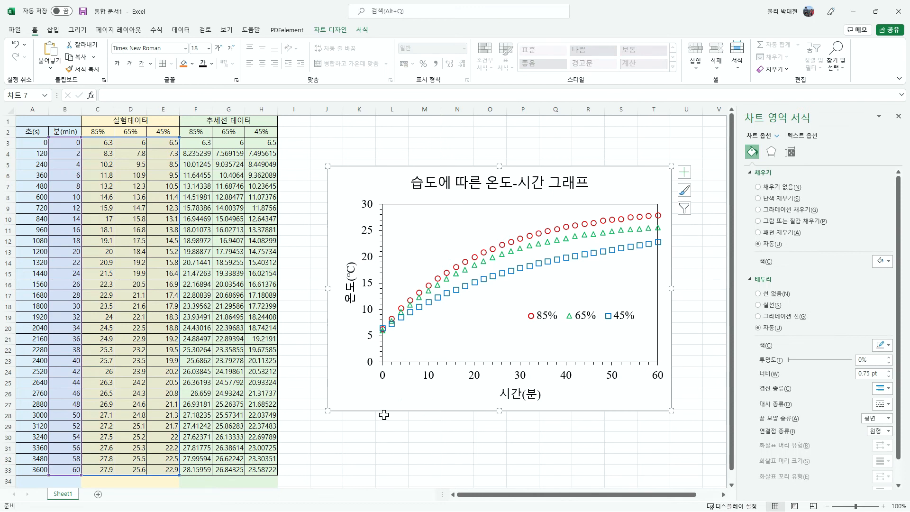
drag(198, 143, 260, 466)
click(350, 468)
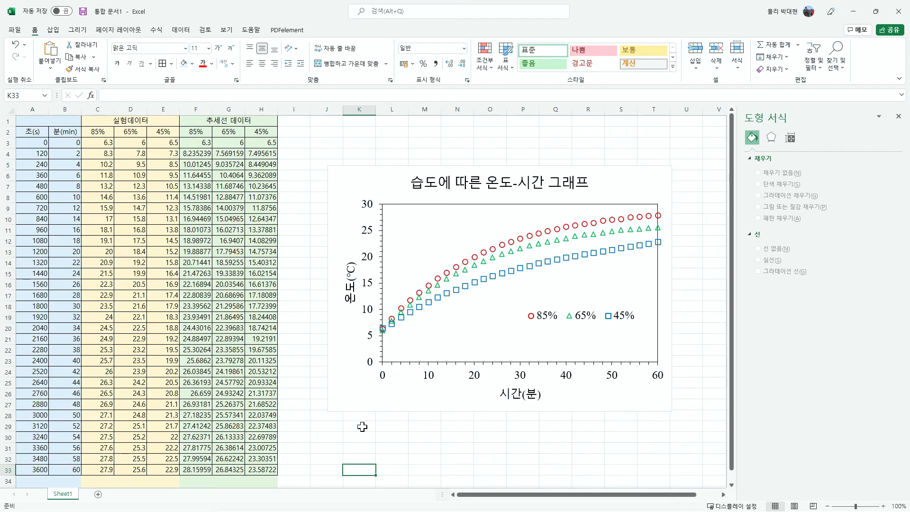
- Try adding a linear trendline (선형) to the 85% experimental series in the chart
click(502, 247)
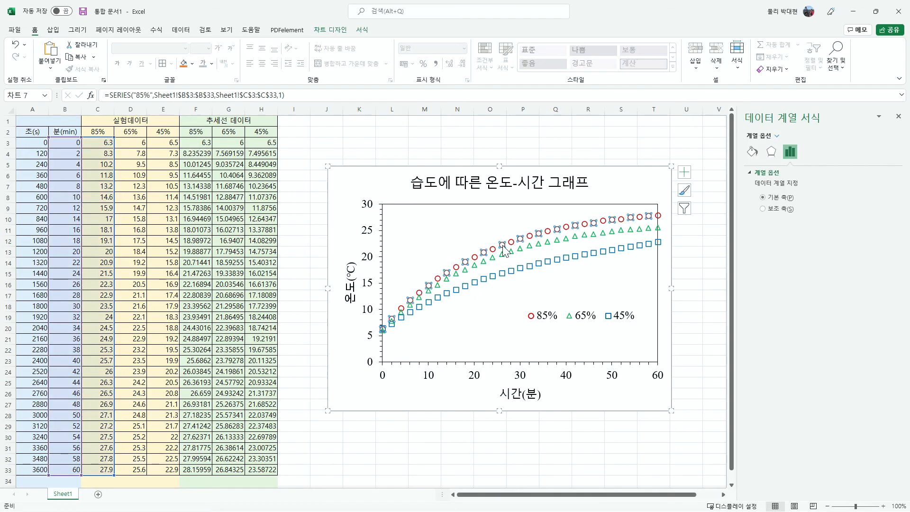
right_click(504, 249)
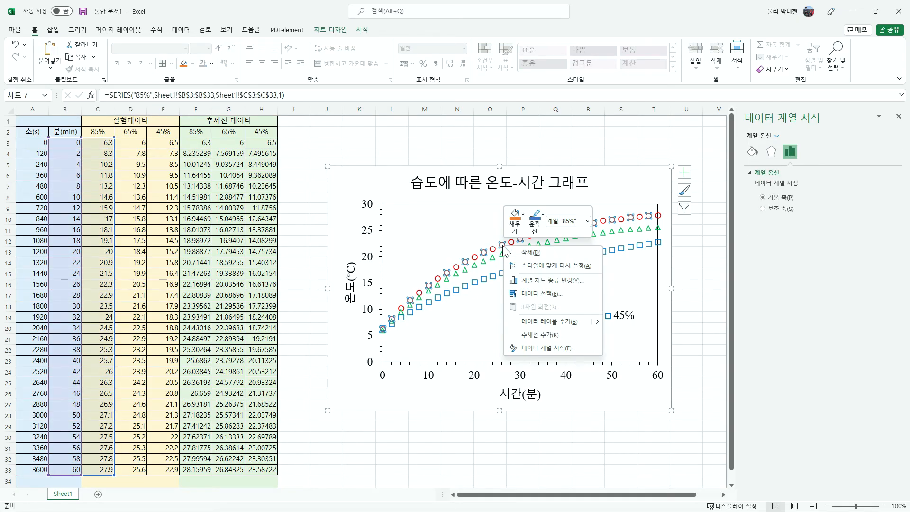
click(555, 334)
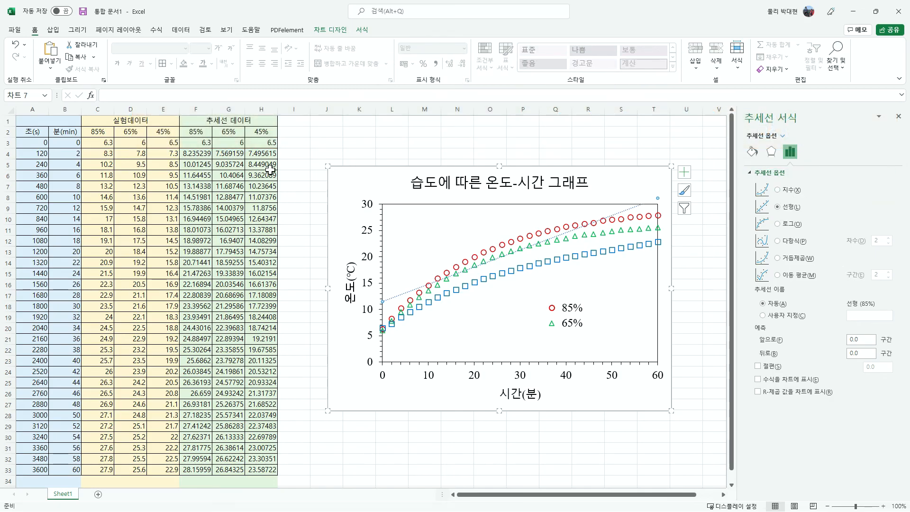
drag(200, 142, 238, 148)
drag(261, 187, 268, 471)
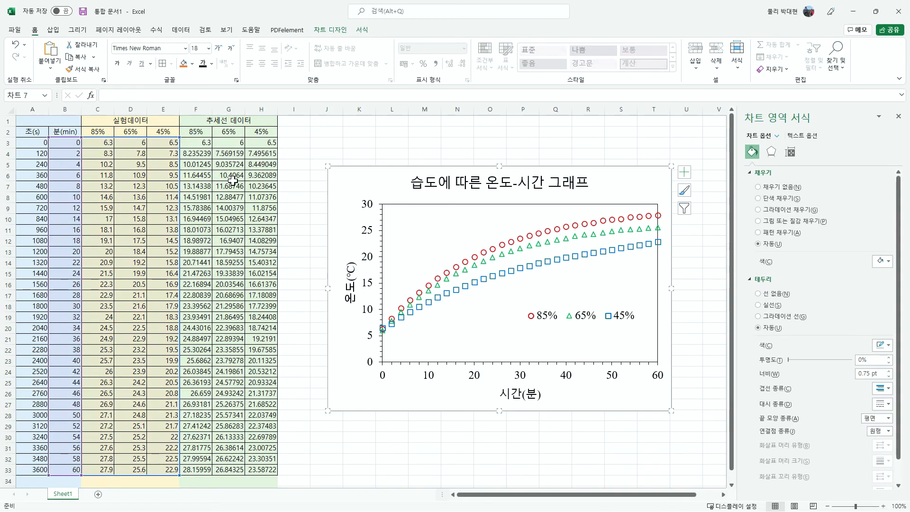
click(199, 108)
click(233, 107)
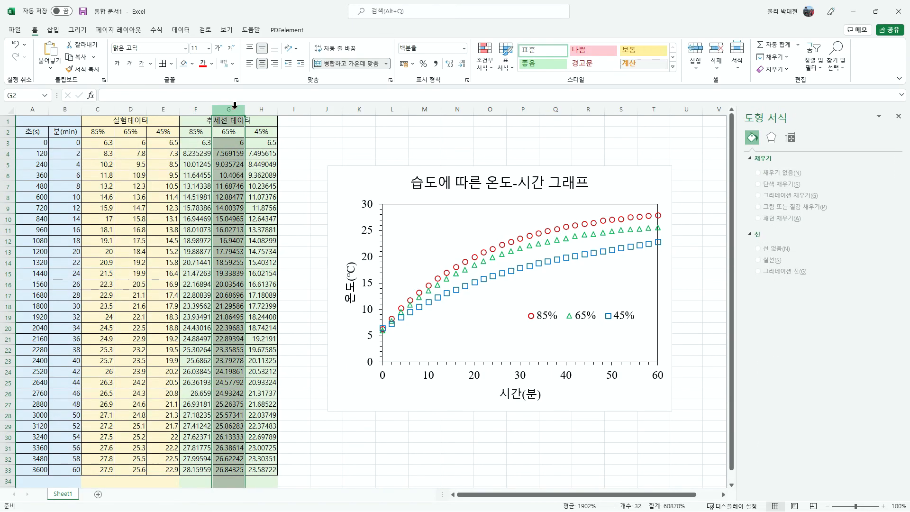
click(255, 106)
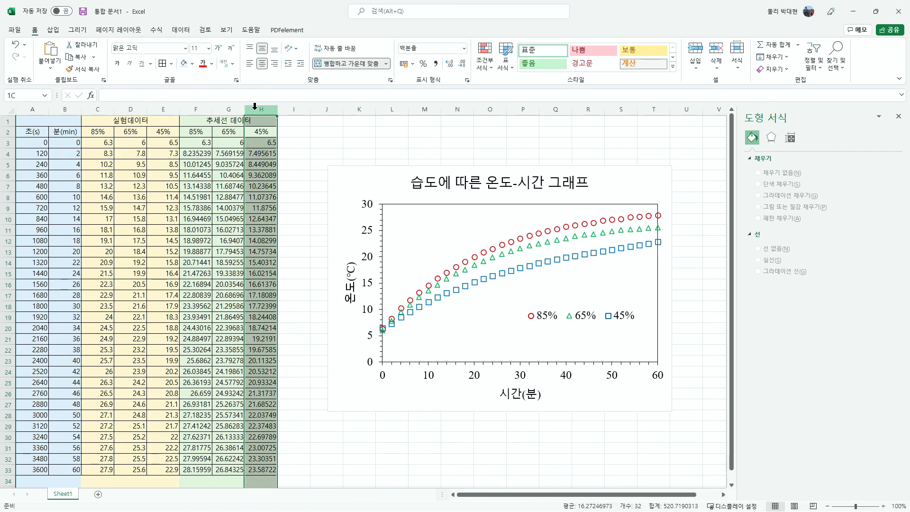
- Add the 85% trendline data to the chart as an unnamed series with X values B3:B33 and Y values F3:F33
click(427, 235)
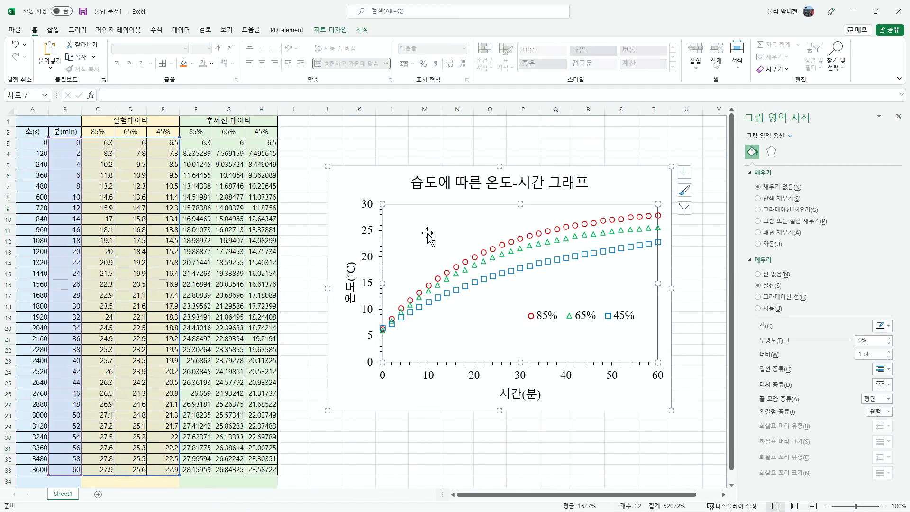
right_click(426, 235)
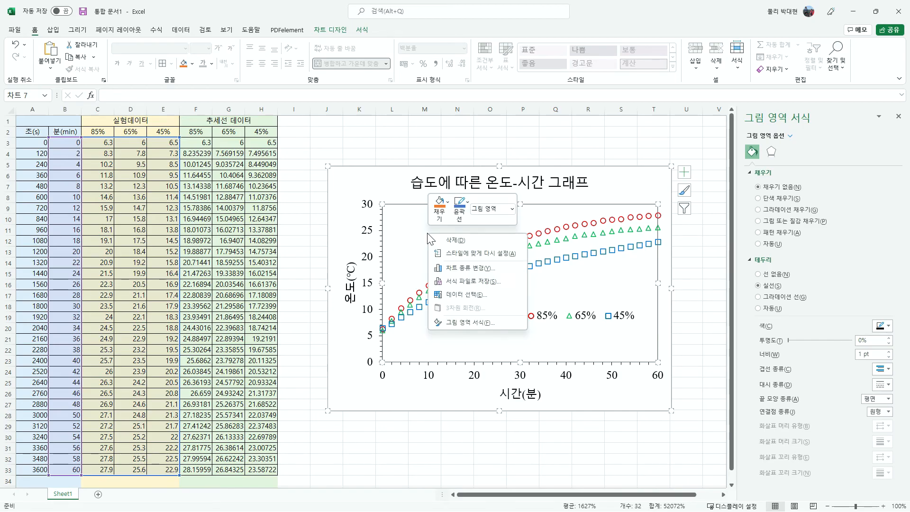
click(458, 297)
click(224, 243)
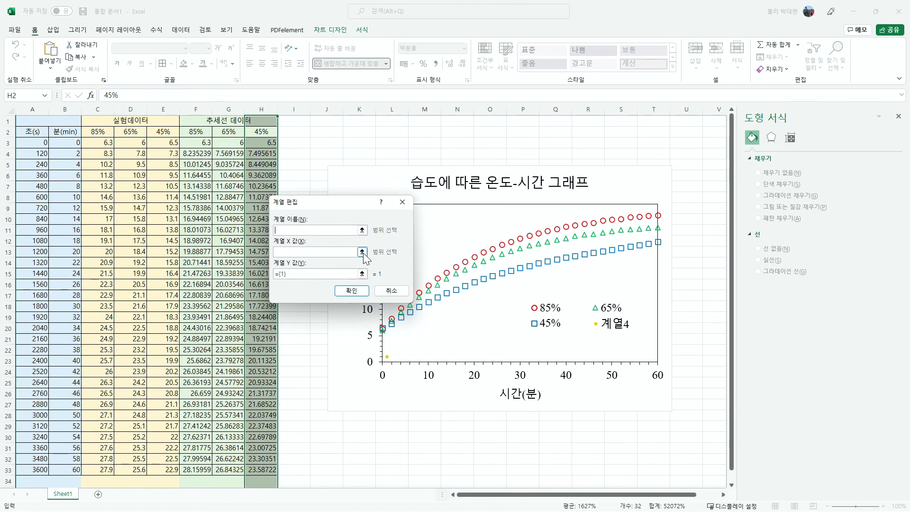
click(362, 252)
drag(72, 144, 74, 464)
key(Return)
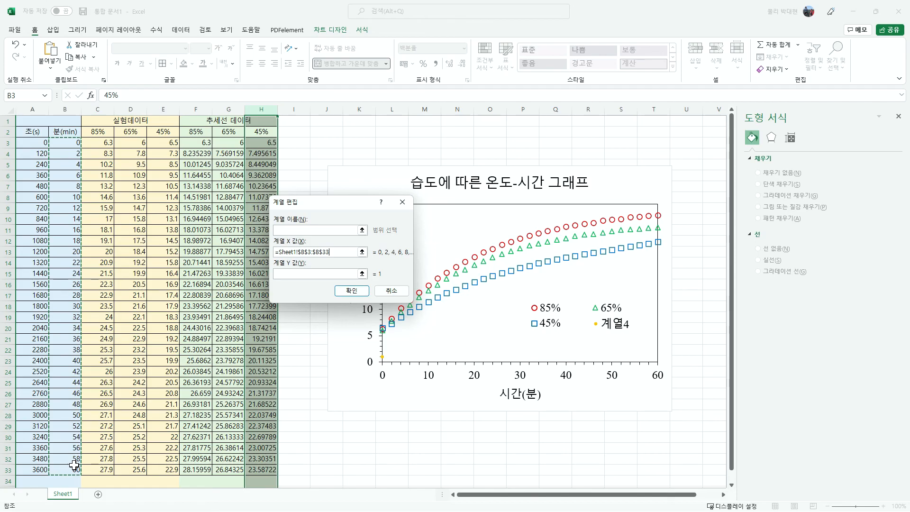
click(362, 273)
drag(195, 141, 202, 467)
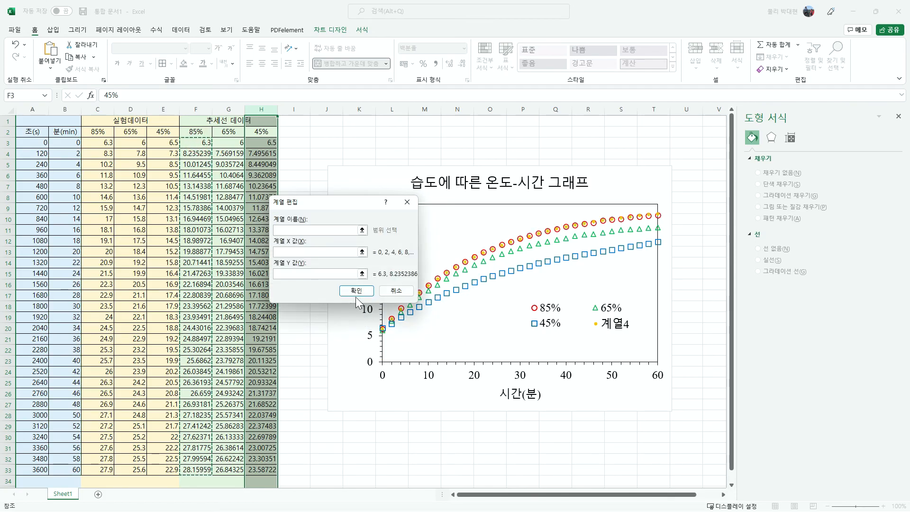
click(359, 291)
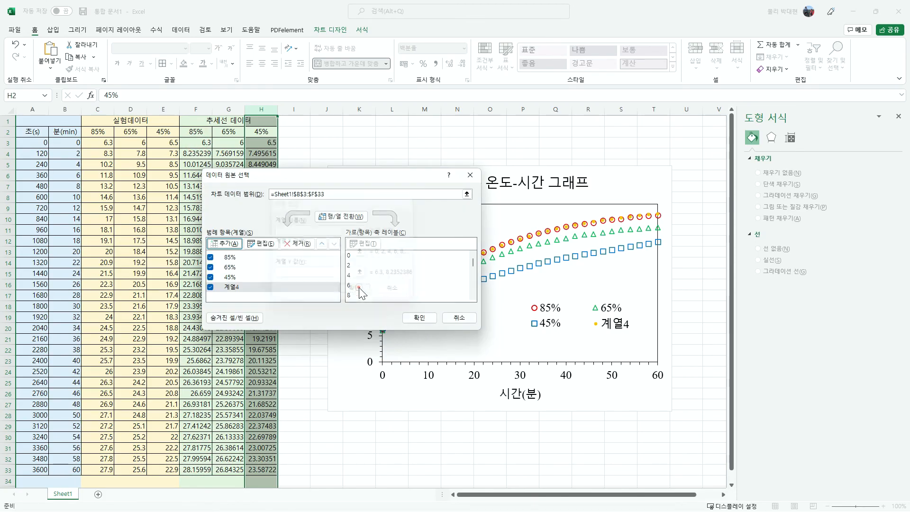
click(420, 317)
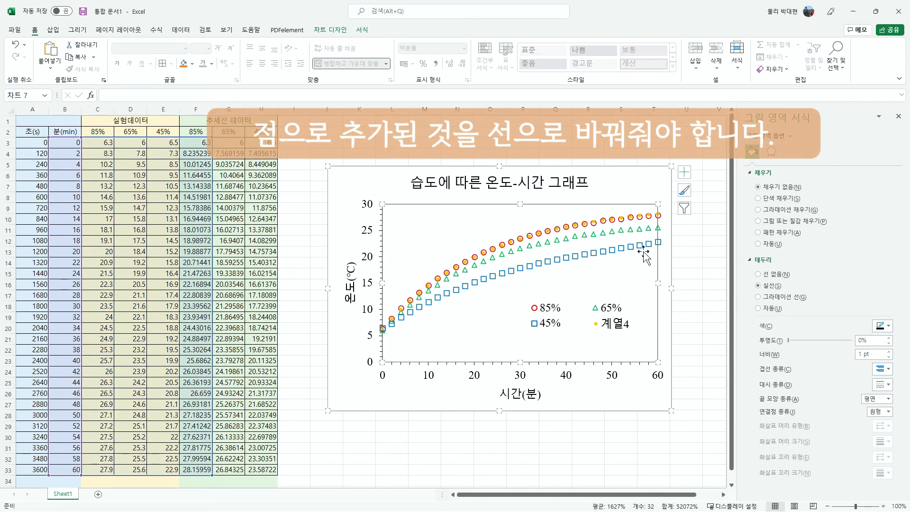
- Set the marker option of the added 85% trend series to none (없음)
click(648, 216)
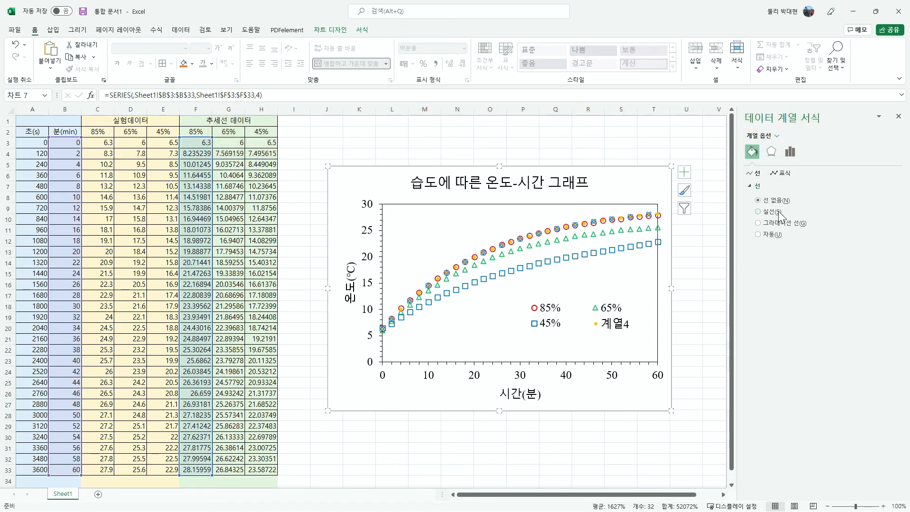
click(785, 173)
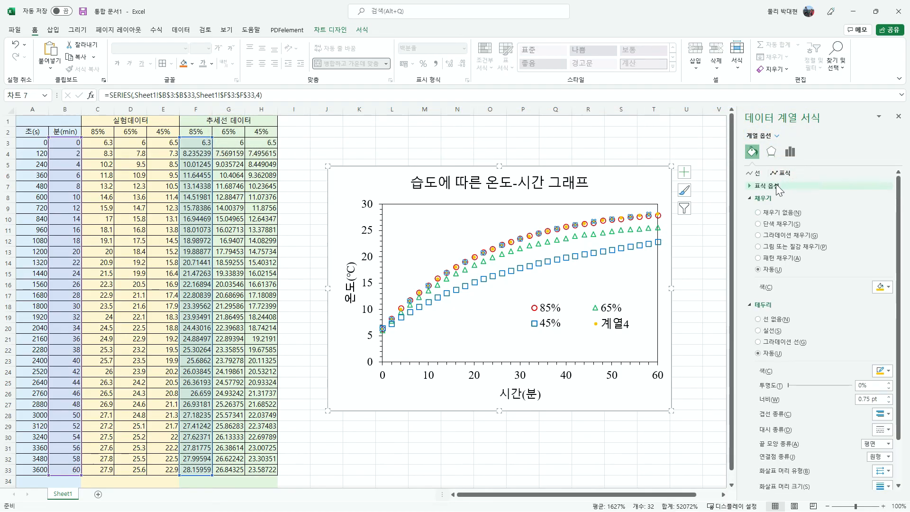
click(775, 185)
click(773, 211)
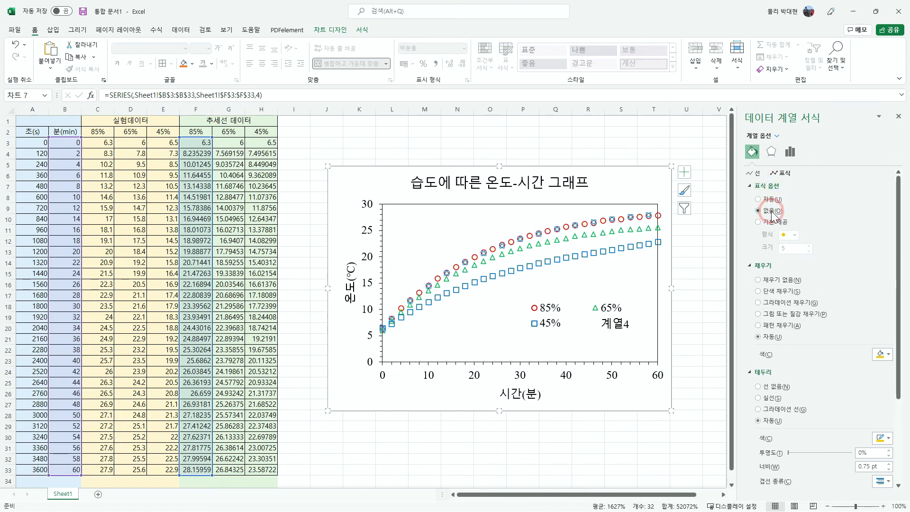
- Give the 85% trend series a solid red line 1.25 pt wide, then deselect the series
click(755, 174)
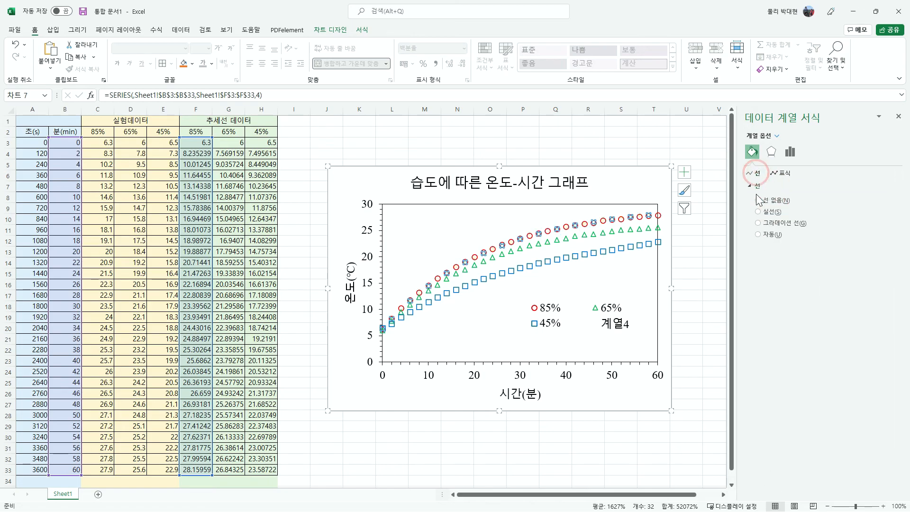
click(771, 213)
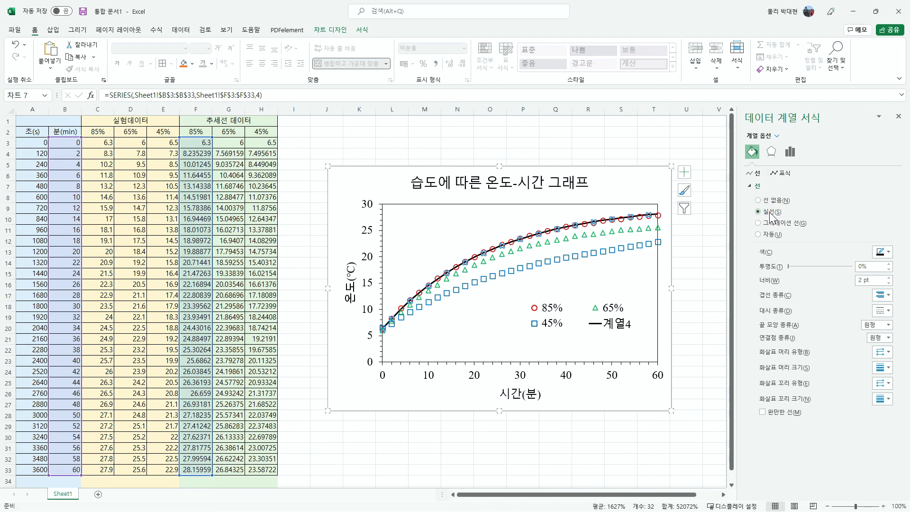
click(890, 252)
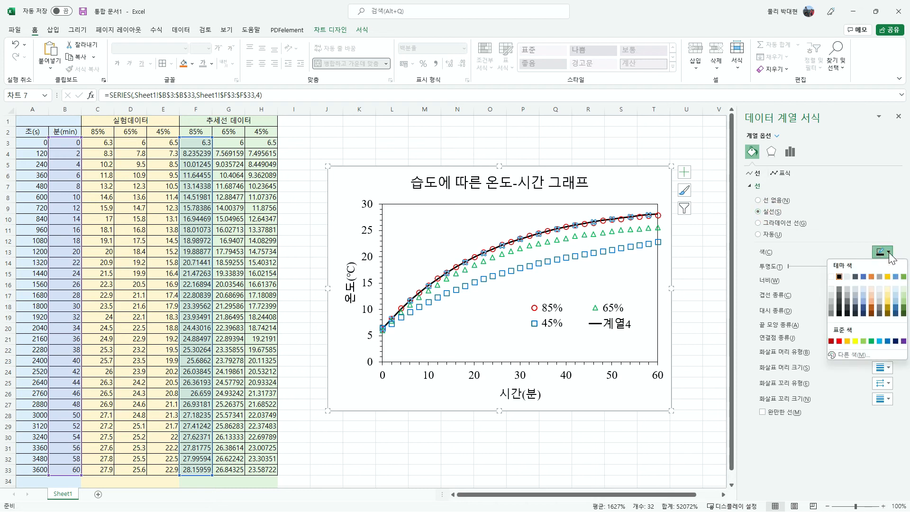
click(839, 341)
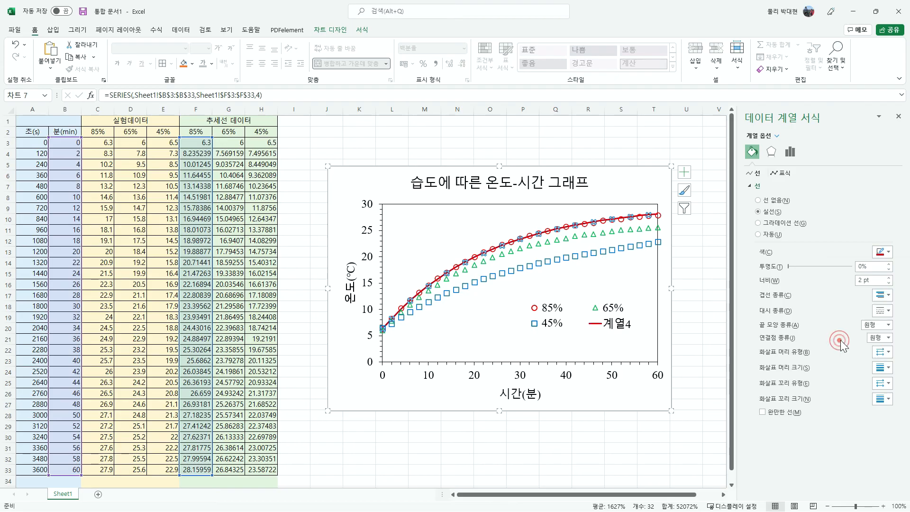
click(889, 283)
click(888, 284)
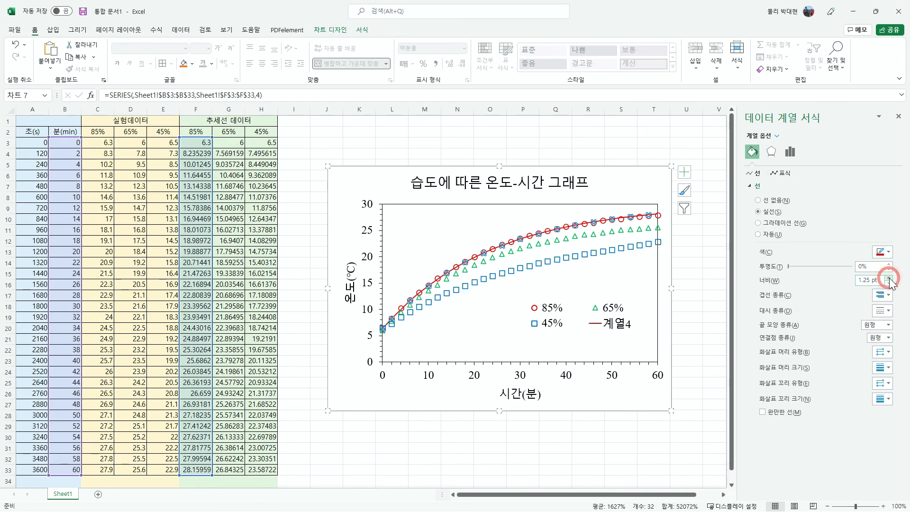
click(668, 258)
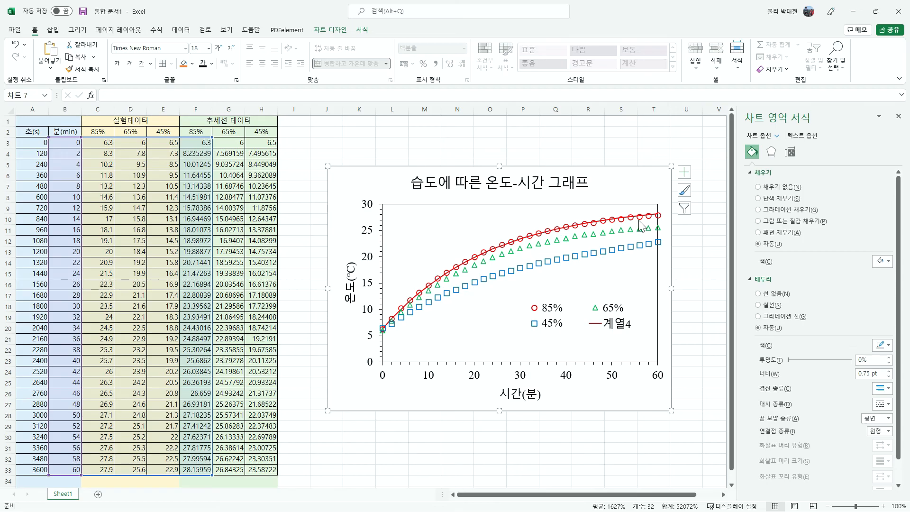
- Delete only the 계열4 entry from the chart's legend
click(607, 332)
click(611, 327)
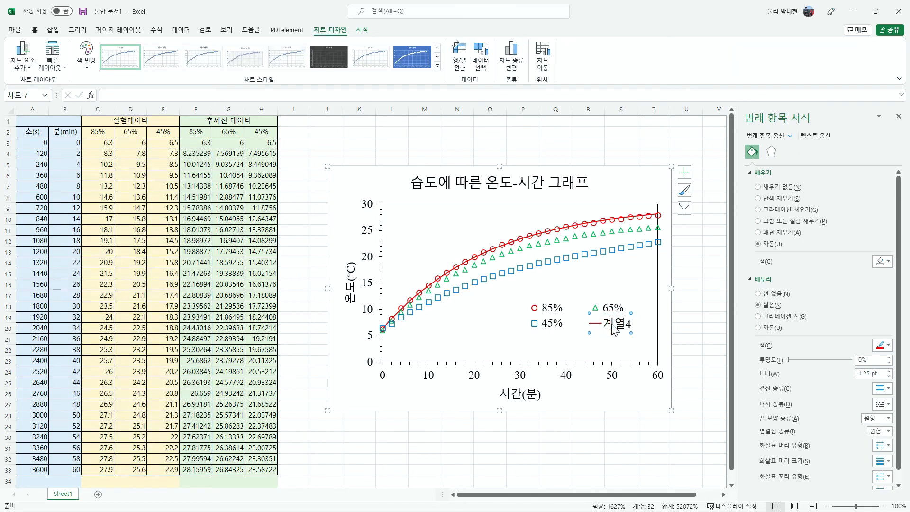
key(Delete)
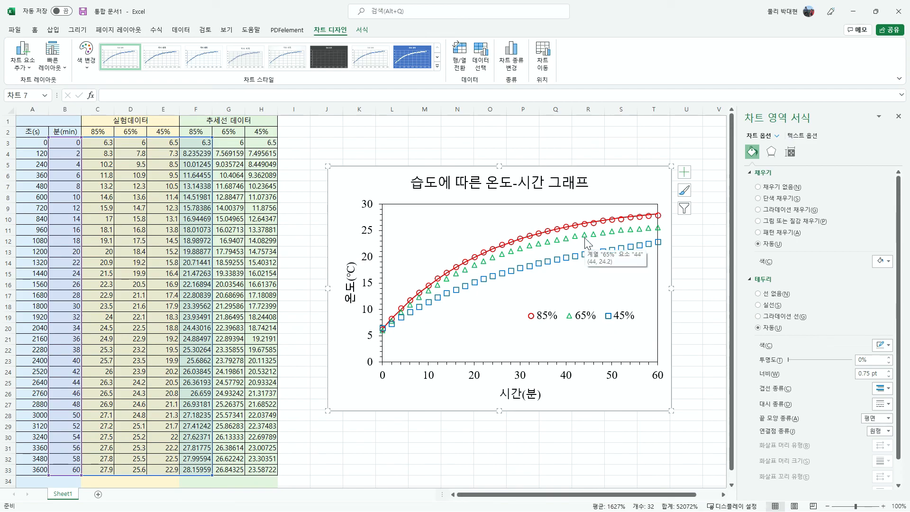
- Add the 65% trendline data to the chart as an unnamed series with X values B3:B33 and Y values G3:G33
right_click(463, 220)
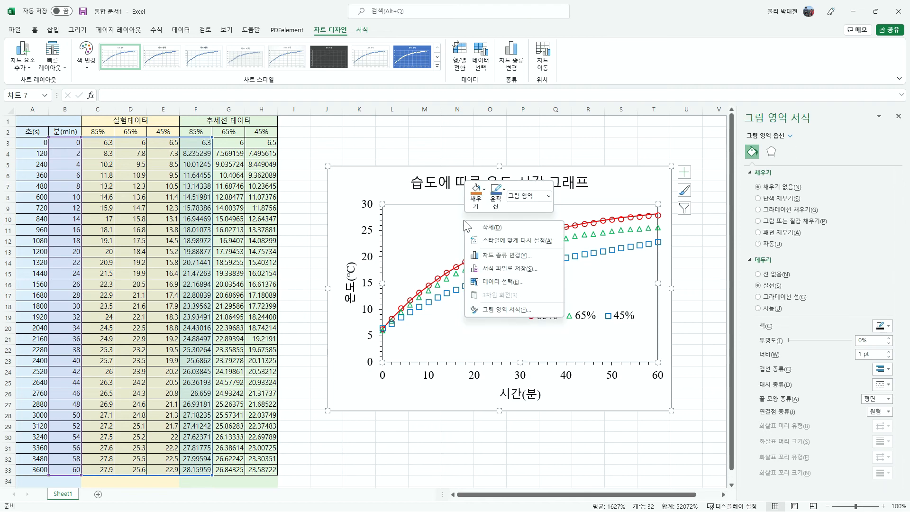
click(506, 283)
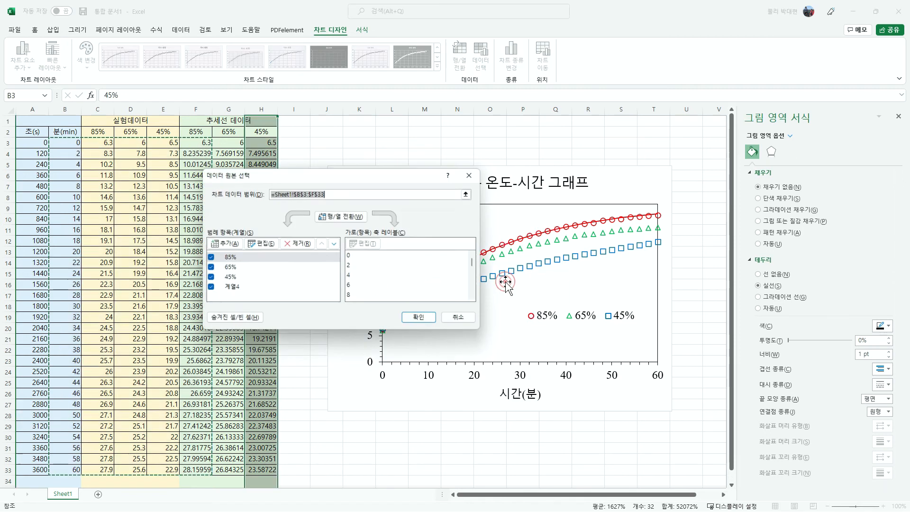
click(228, 245)
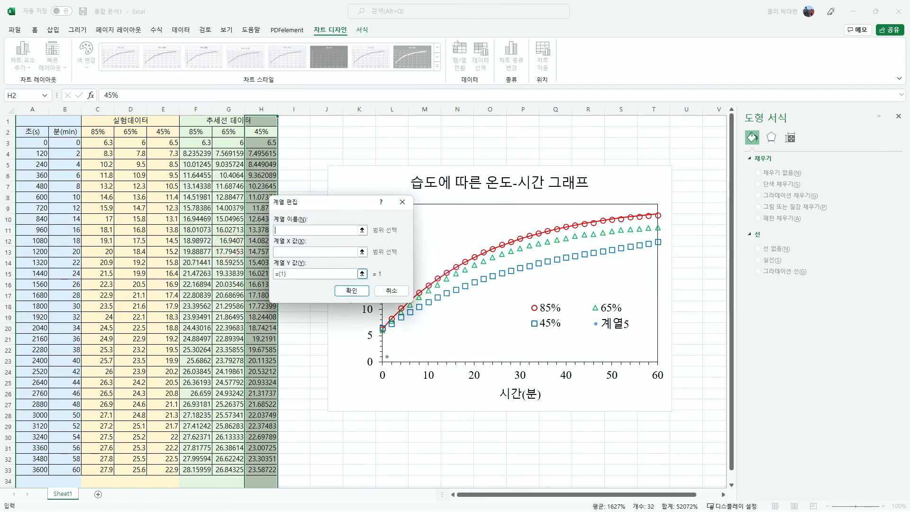
click(363, 253)
drag(71, 143, 66, 469)
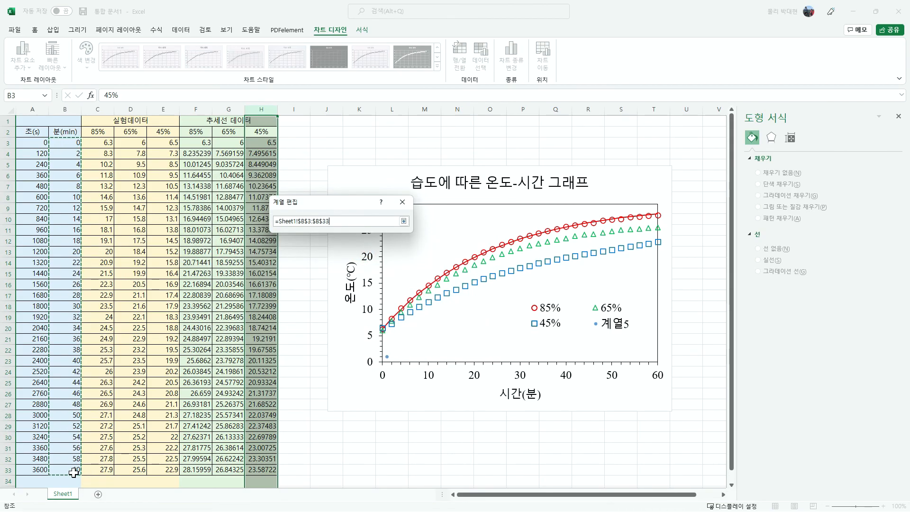
key(Return)
click(363, 274)
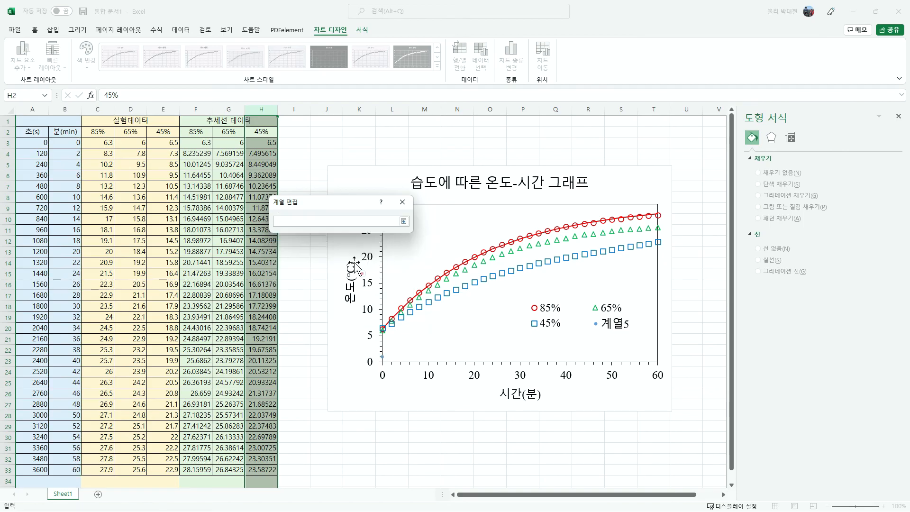
drag(232, 143, 234, 469)
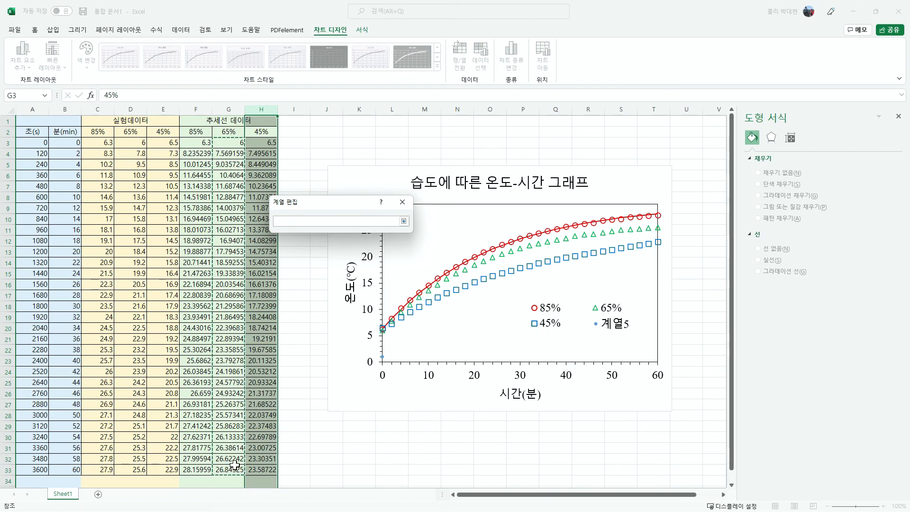
key(Return)
click(356, 290)
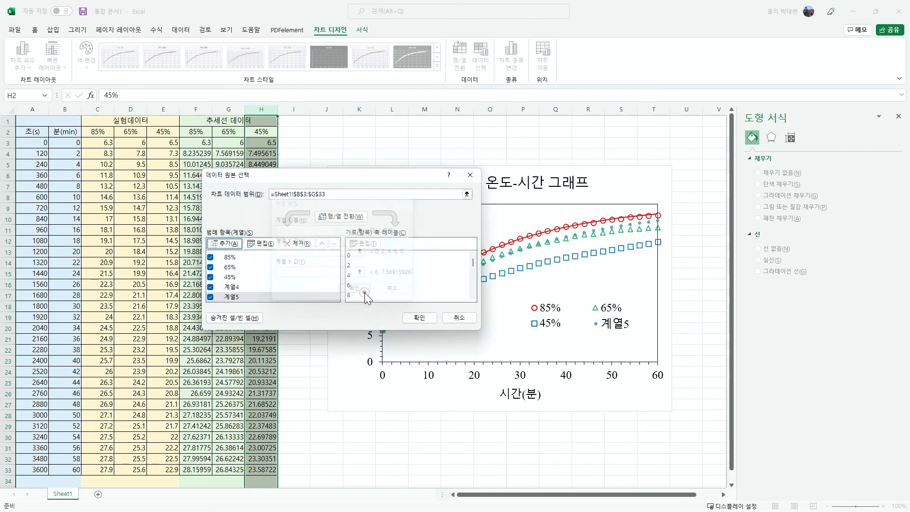
click(420, 318)
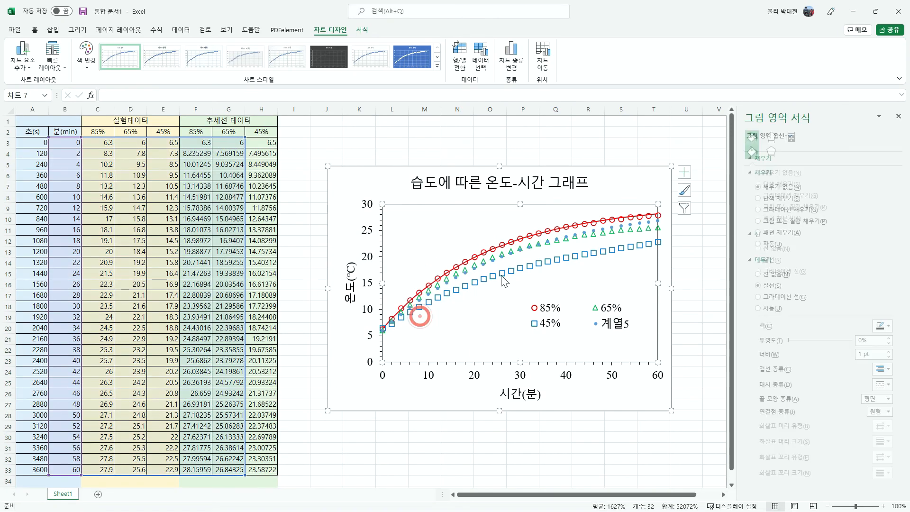
- Set the marker option of the added 65% trend series (계열5) to none (없음)
click(645, 131)
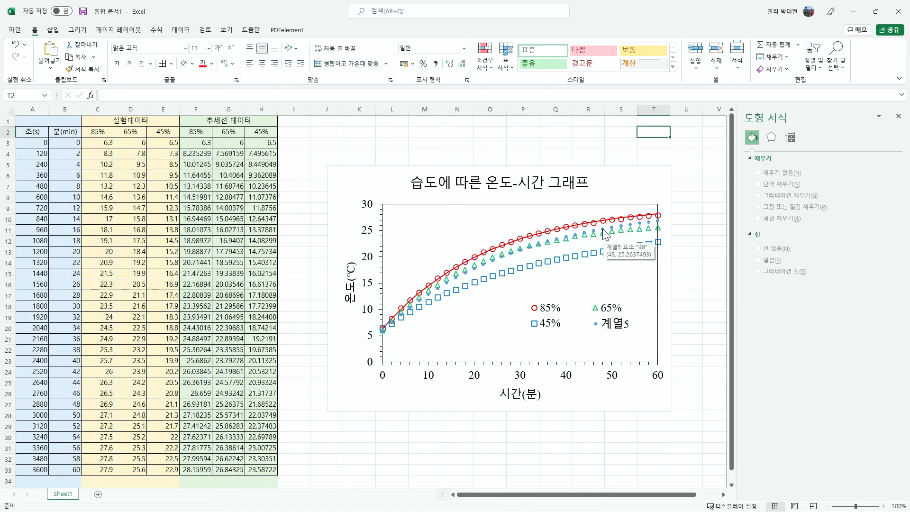
click(603, 233)
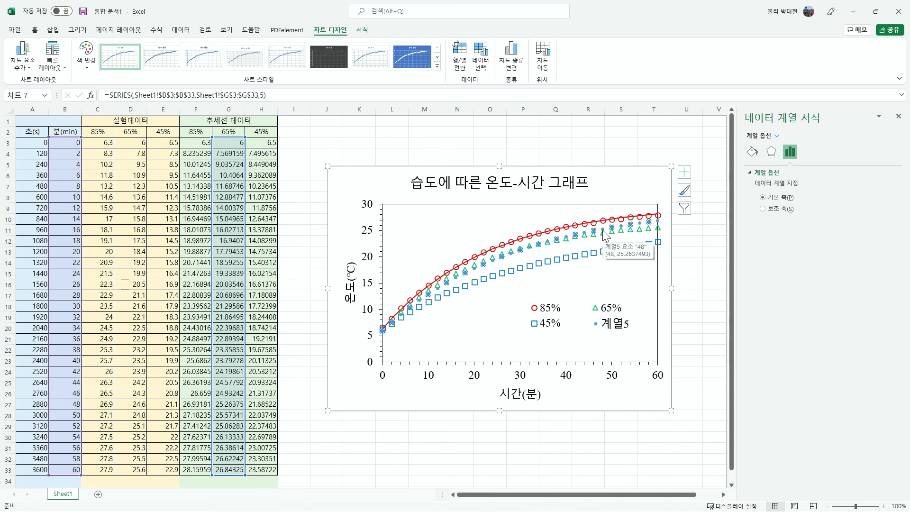
right_click(603, 232)
click(657, 336)
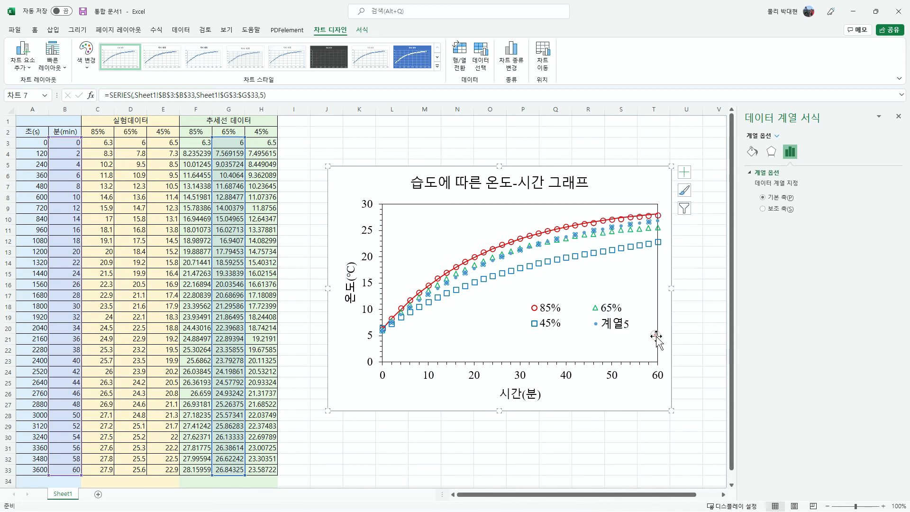
click(752, 152)
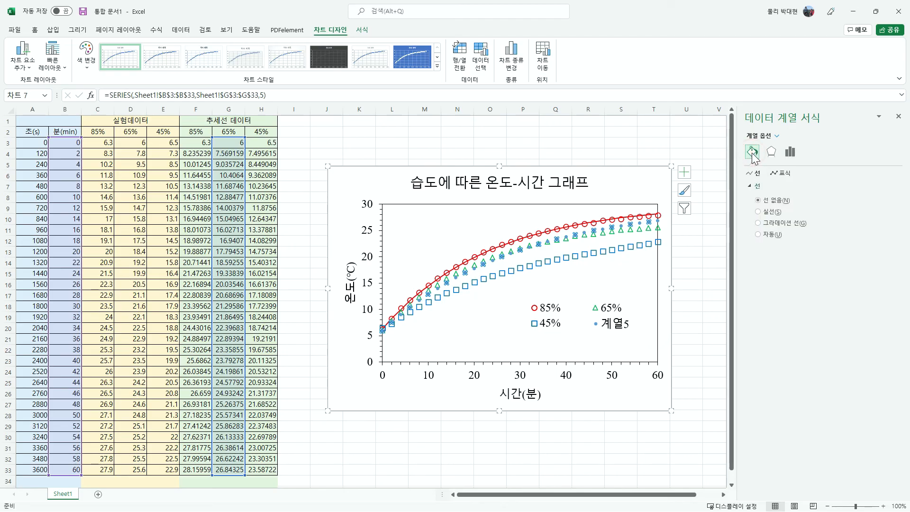
click(783, 173)
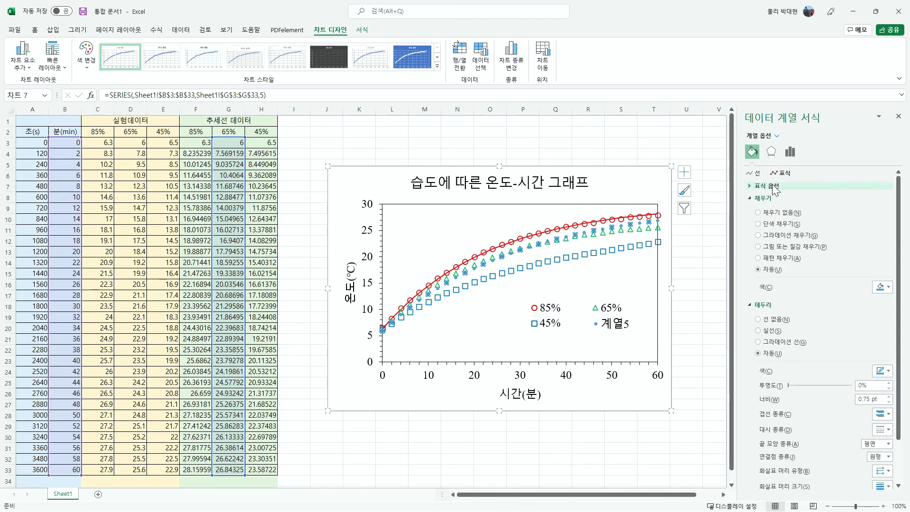
click(772, 186)
click(770, 211)
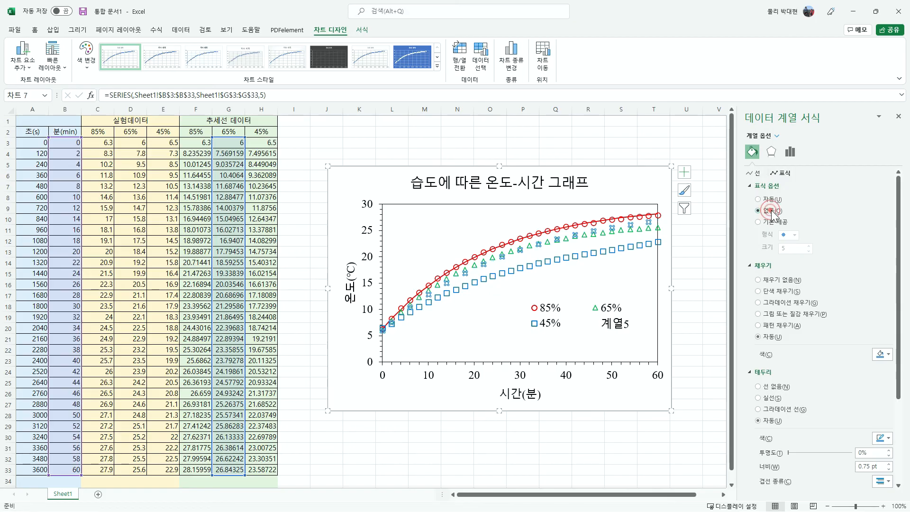
- Give the 65% trend series a solid green line 1.25 pt wide, then deselect the chart
click(755, 173)
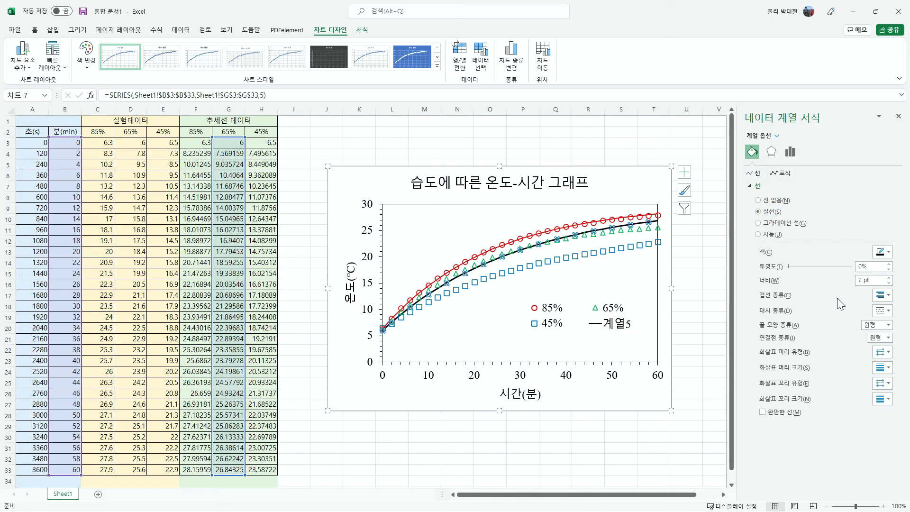
click(883, 252)
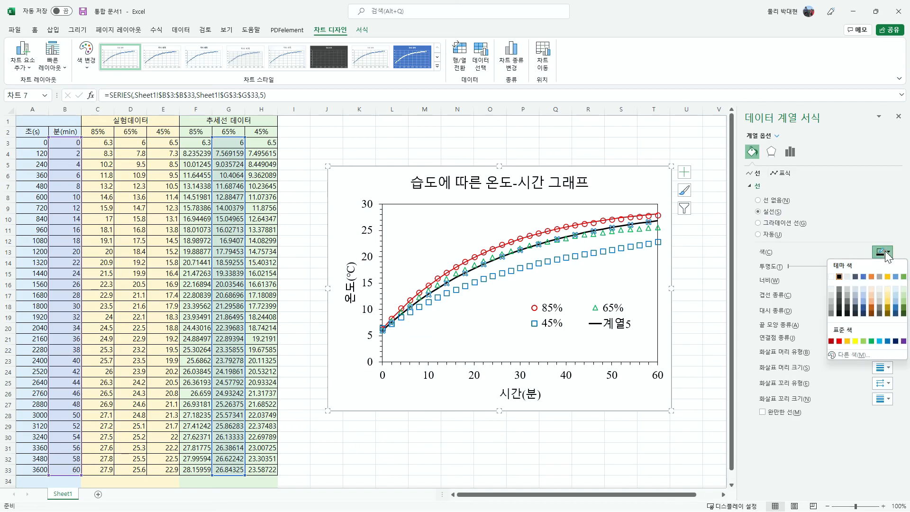
click(870, 341)
click(888, 282)
click(889, 283)
click(888, 282)
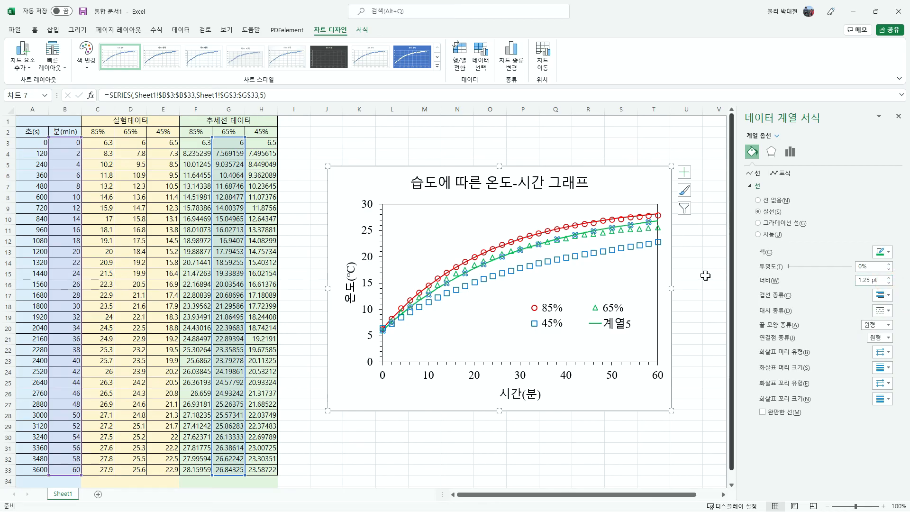
click(670, 235)
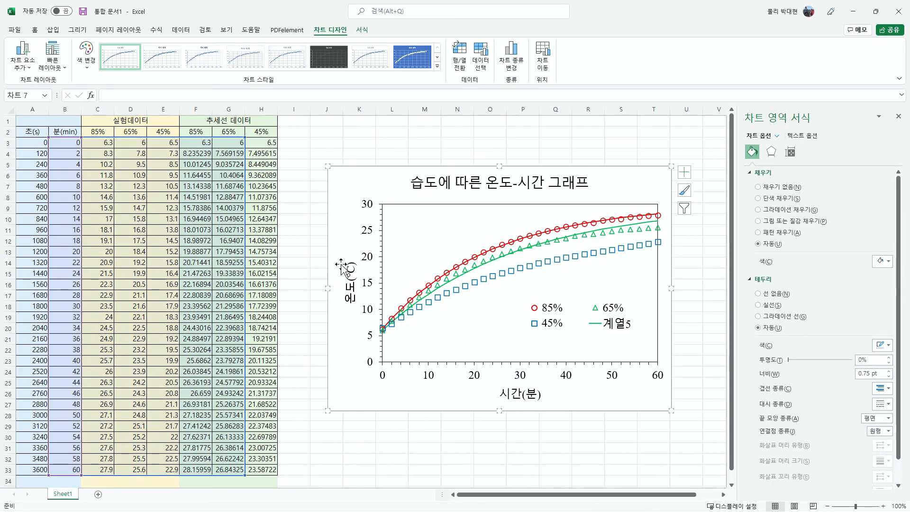
click(290, 217)
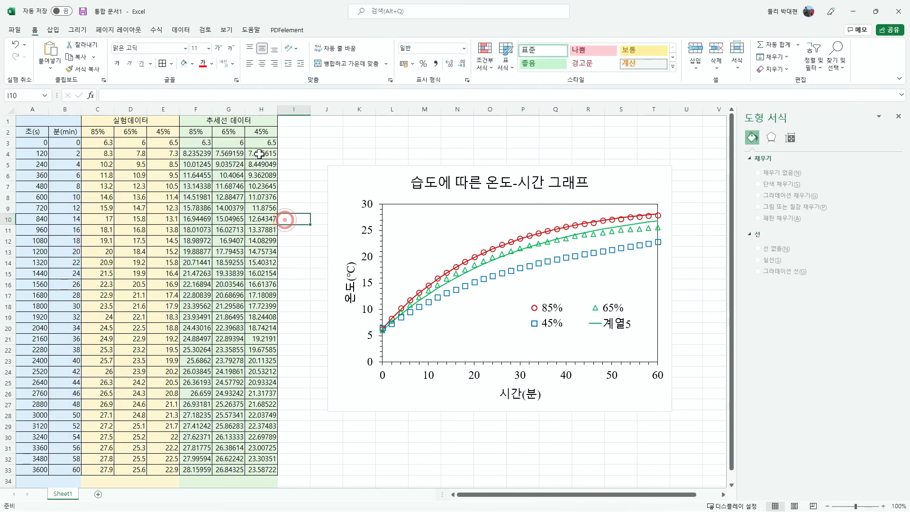
- Add the 45% trendline data to the chart as an unnamed series with X values B3:B33 and Y values H3:H33
right_click(586, 276)
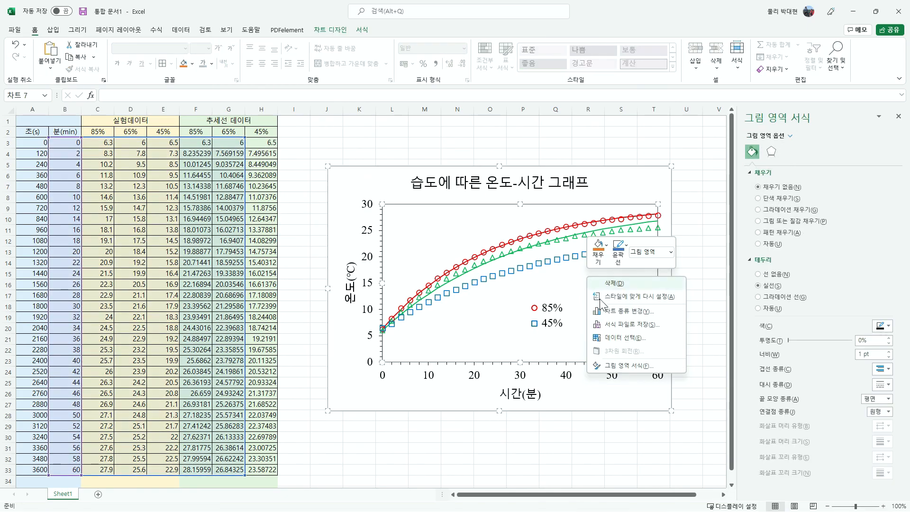
click(629, 337)
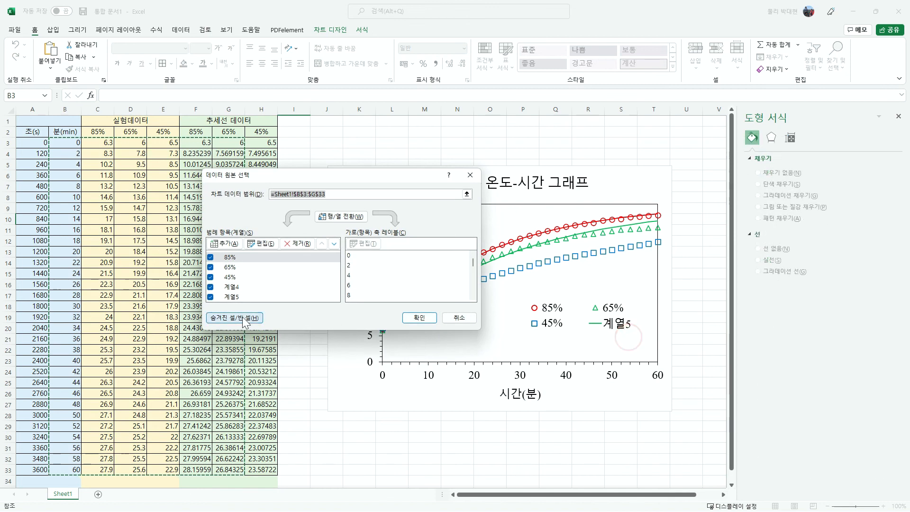
click(222, 244)
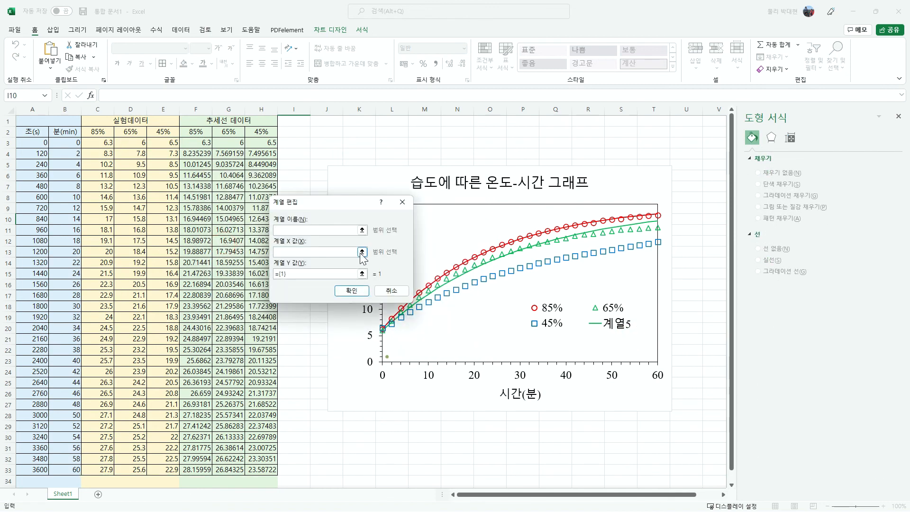
click(362, 251)
drag(71, 142, 51, 470)
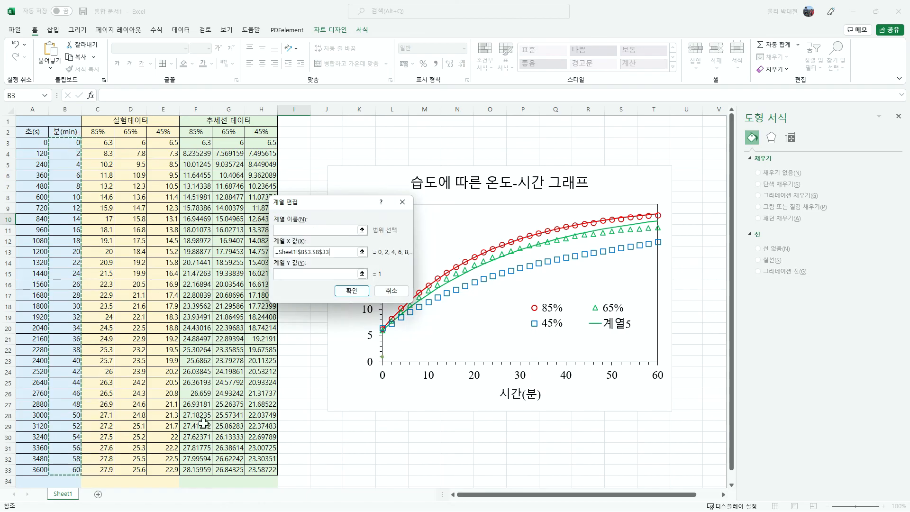
click(362, 273)
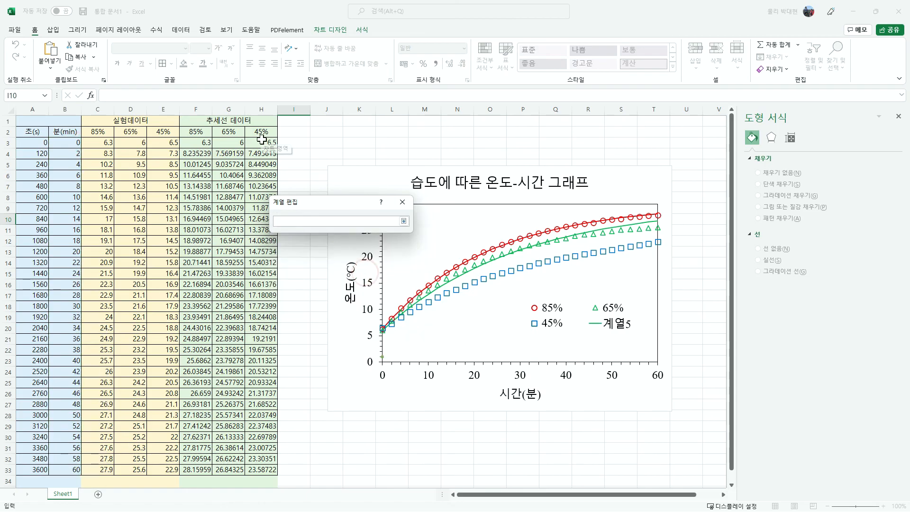
drag(261, 141, 266, 470)
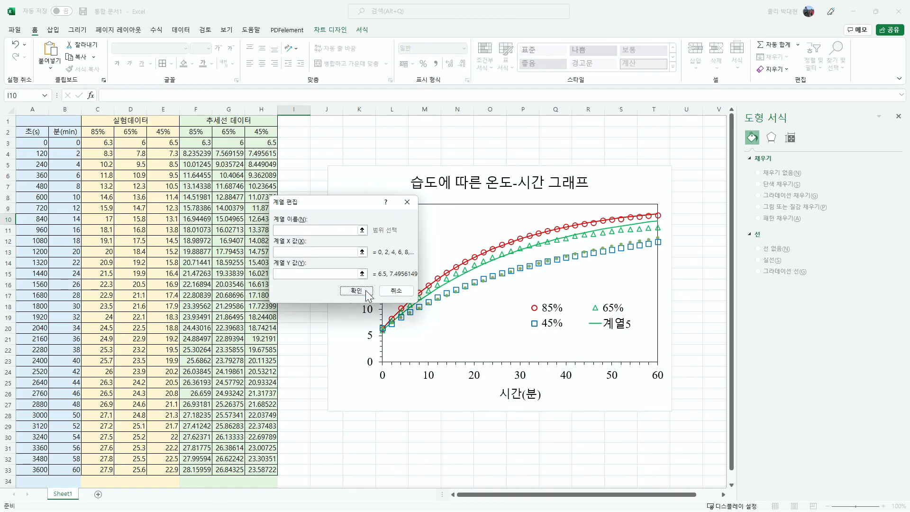
click(357, 290)
click(418, 317)
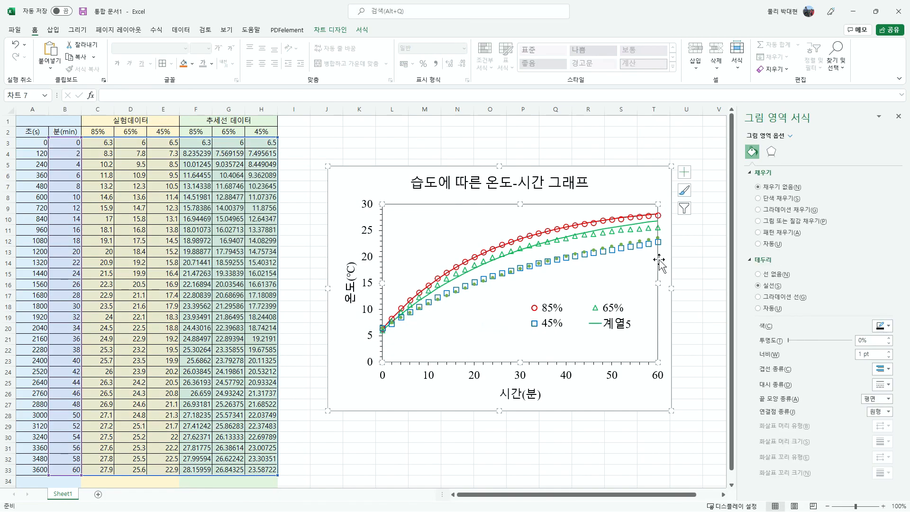
- Set the marker option of the added 45% trend series (계열6) to none (없음)
mouse_move(521, 272)
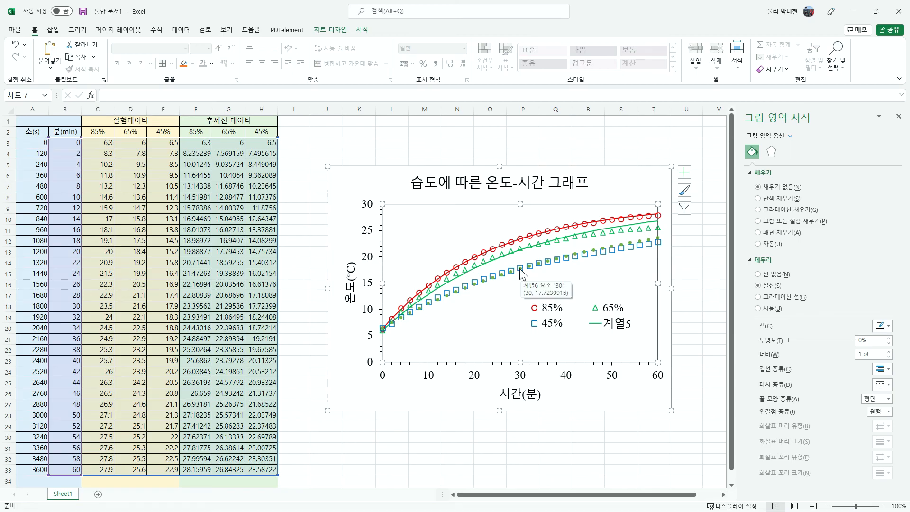
right_click(521, 273)
click(576, 376)
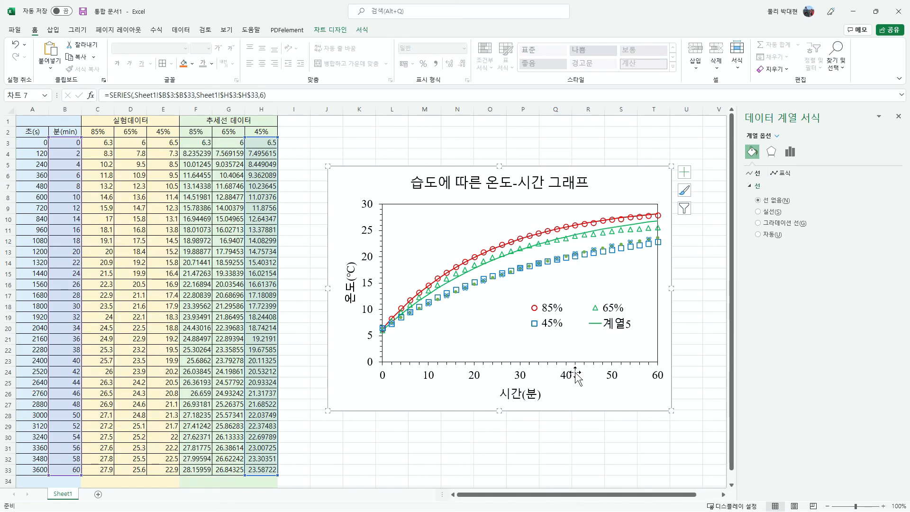
click(752, 151)
click(783, 173)
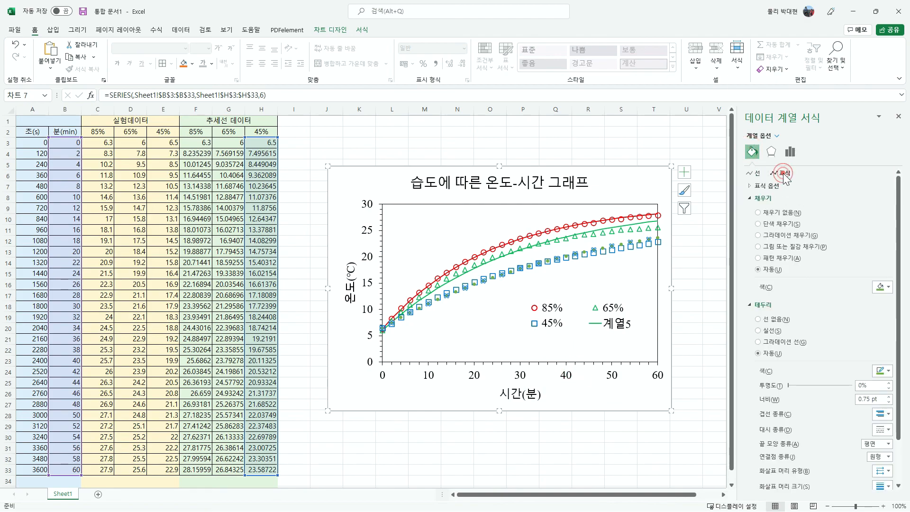
click(770, 185)
- Give the 45% trend series a solid blue line 1.25 pt wide, then deselect the chart
click(755, 173)
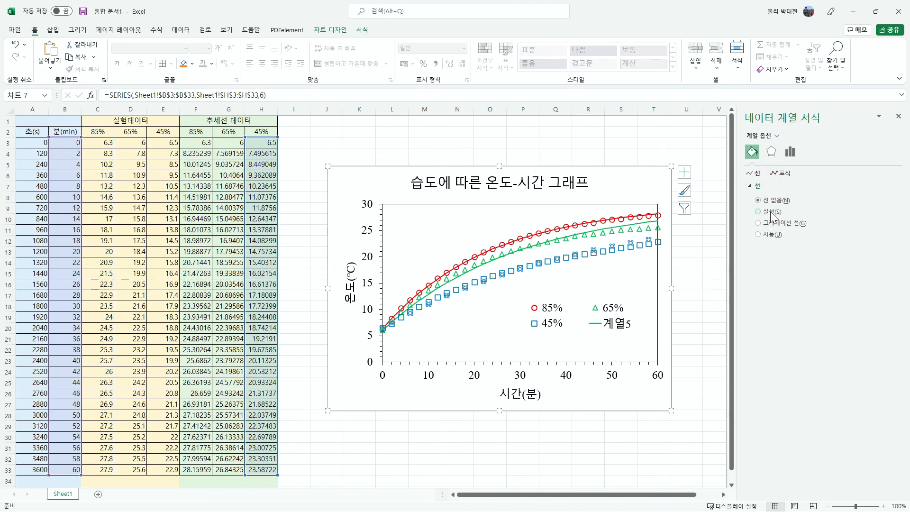
click(758, 211)
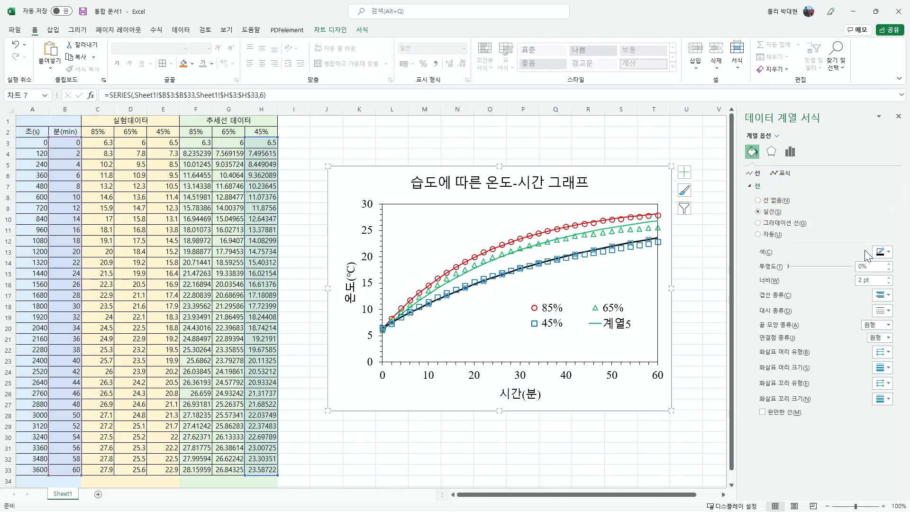
click(880, 251)
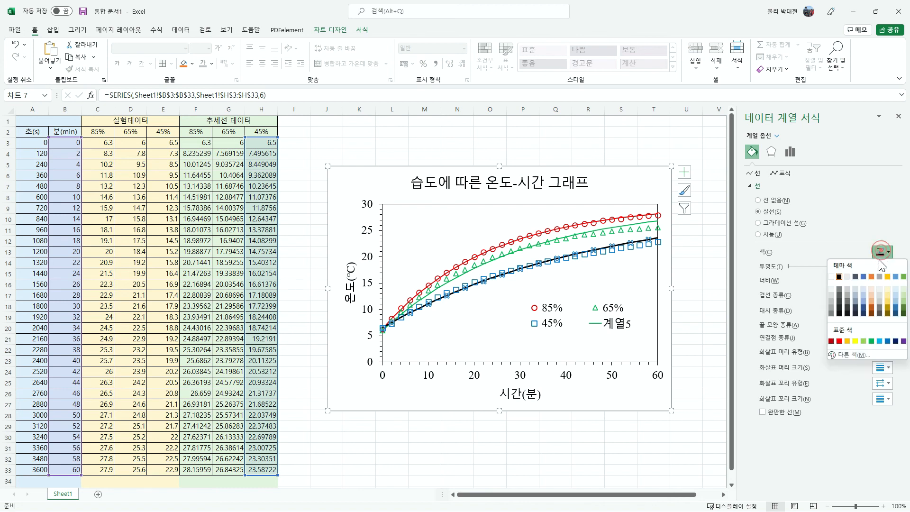
click(887, 341)
click(888, 284)
click(888, 284)
click(888, 284)
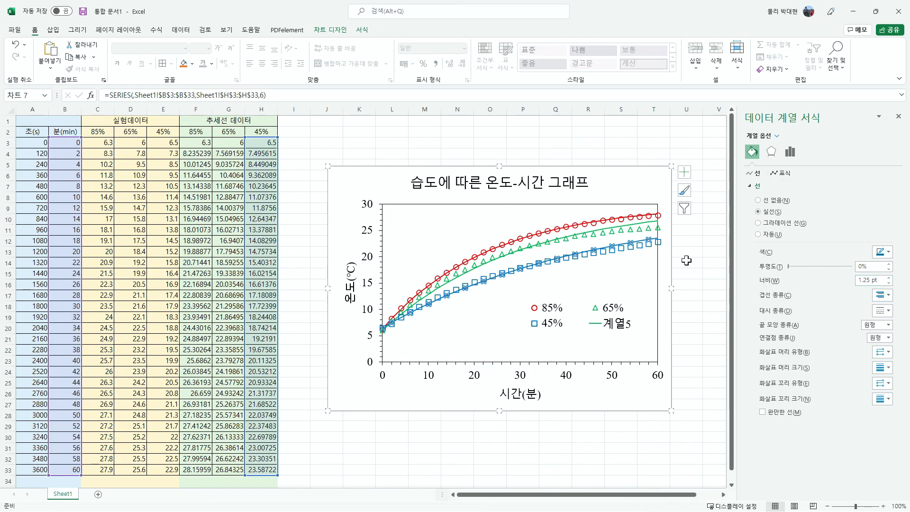
click(696, 248)
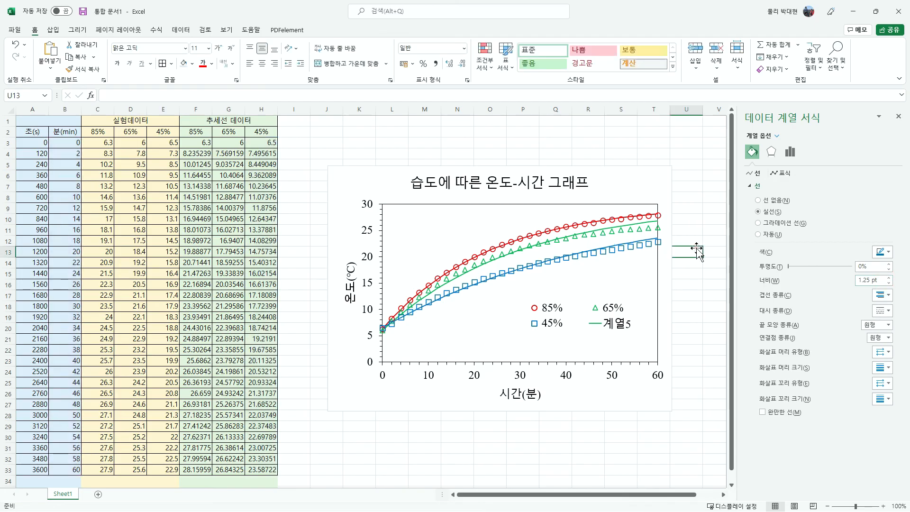
- Delete the 계열5 and 계열6 entries from the chart's legend, keeping the 85%, 65% and 45% entries
click(610, 327)
click(615, 327)
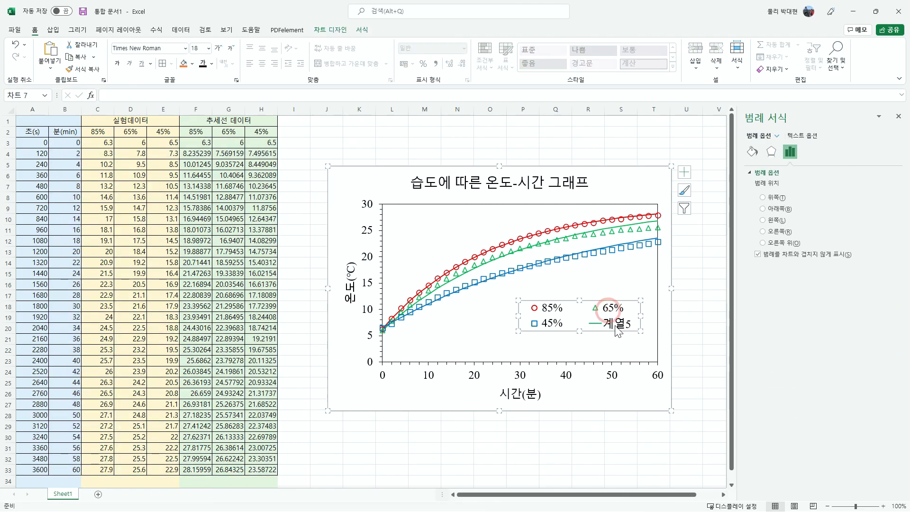
click(616, 327)
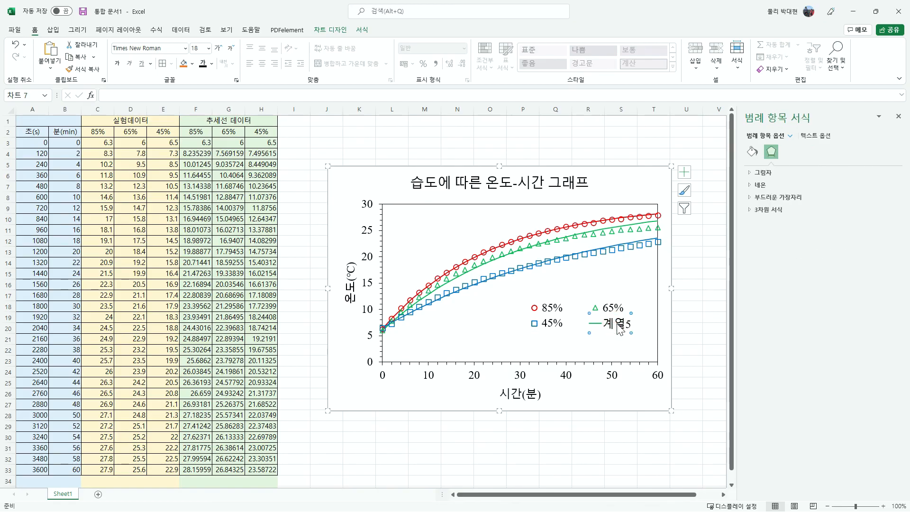
key(Delete)
click(616, 327)
click(617, 327)
key(Delete)
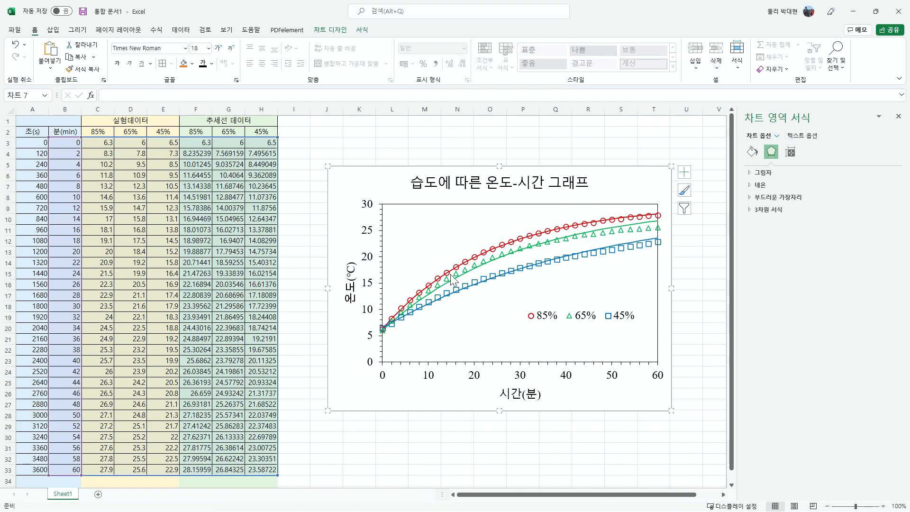
mouse_move(459, 268)
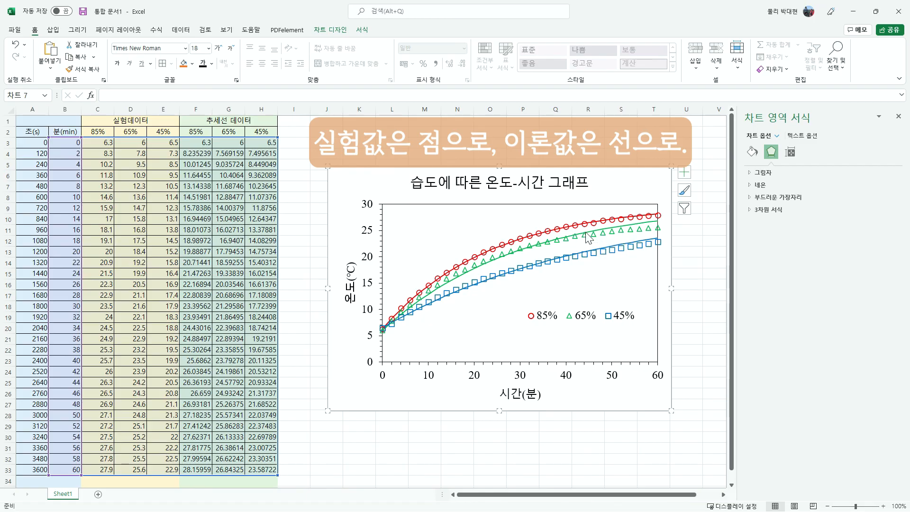
click(582, 260)
click(590, 280)
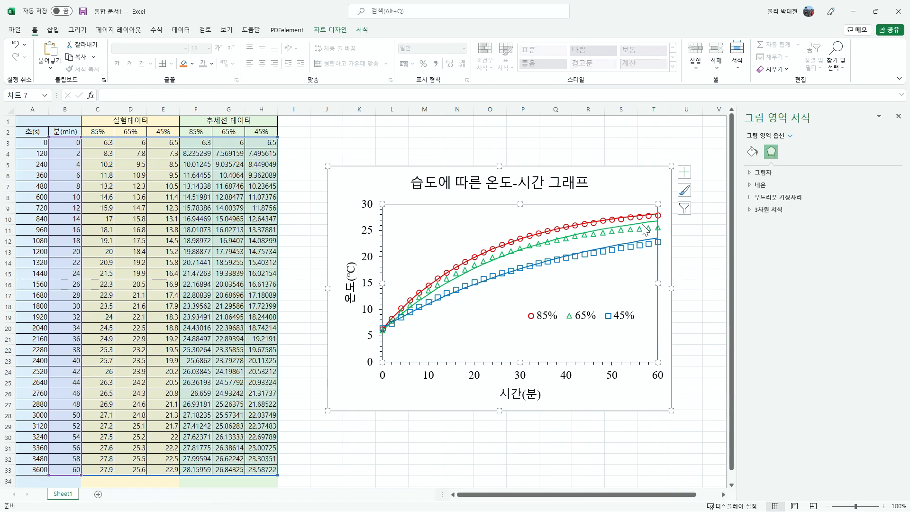
click(692, 257)
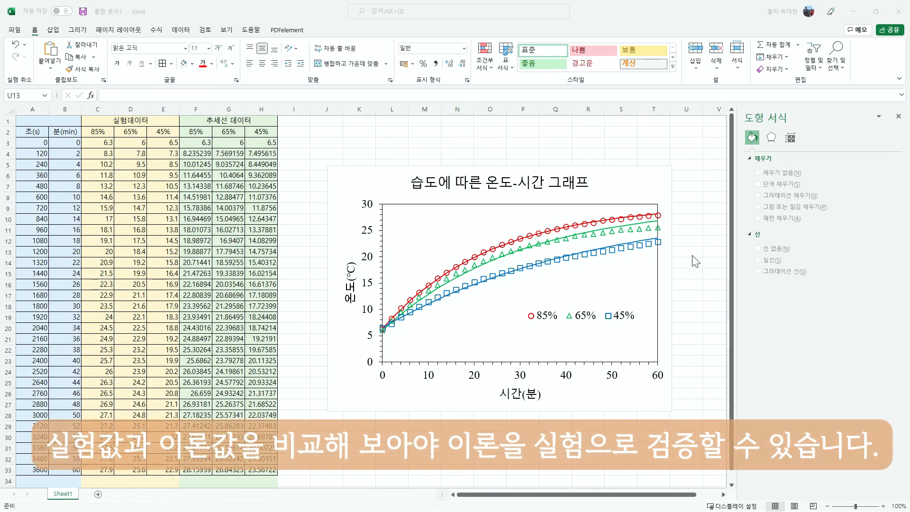